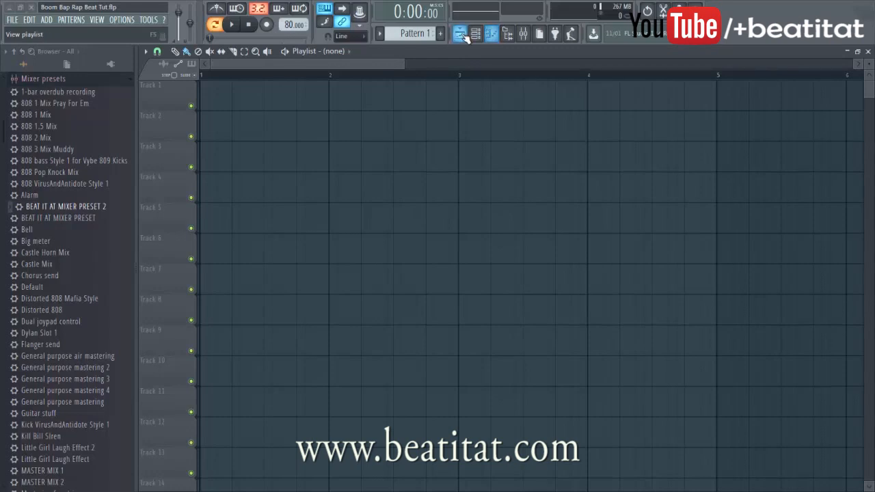
Check the Sampler channel's options without changing them, collapse Mixer presets, then close the channel rack
click(460, 33)
right_click(273, 179)
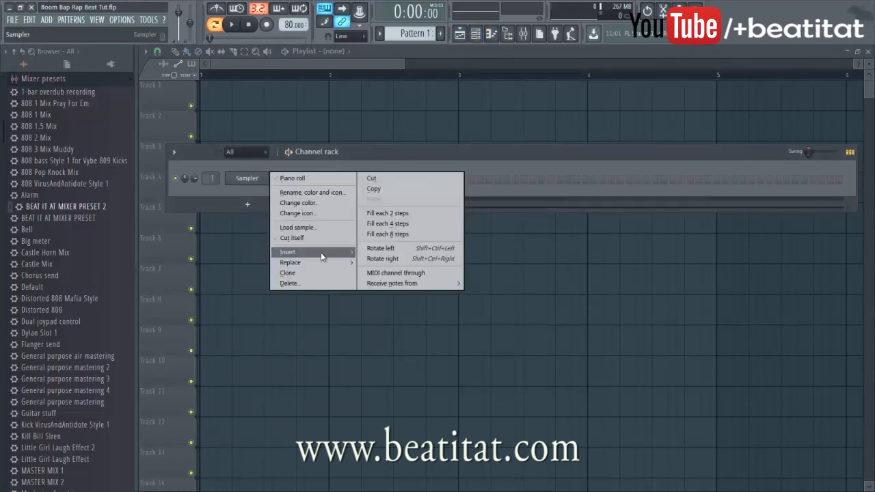
click(230, 186)
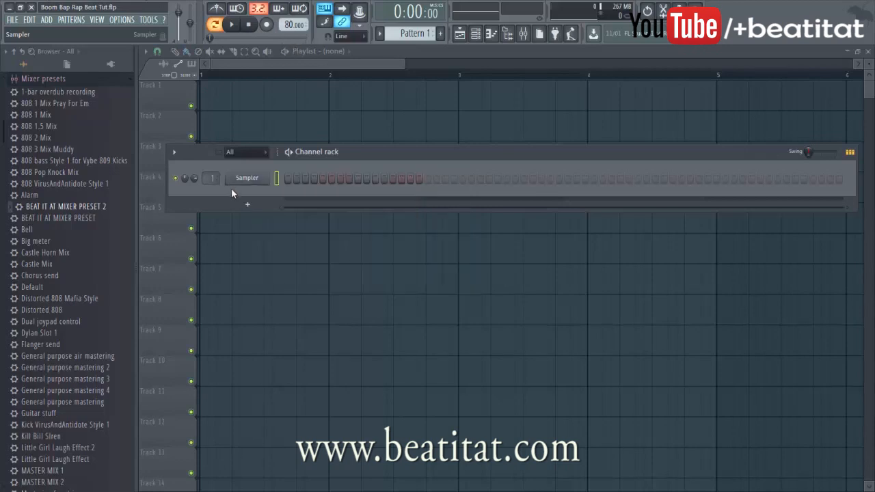
click(91, 80)
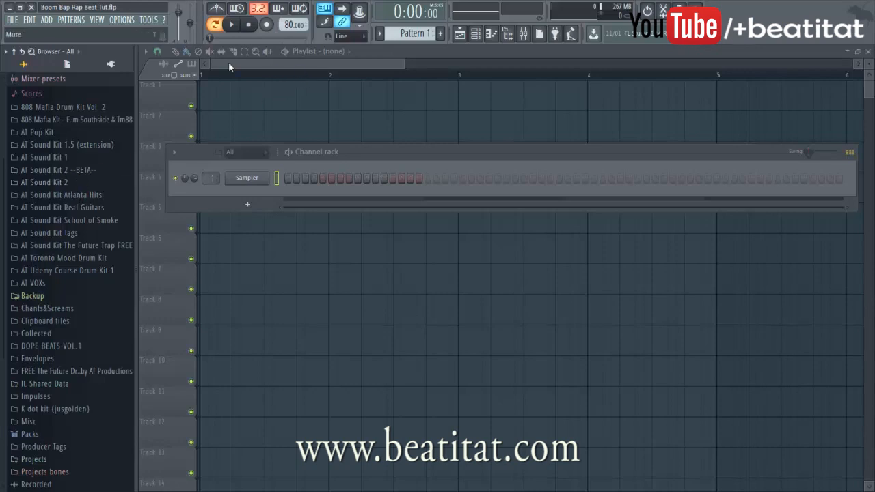
click(293, 67)
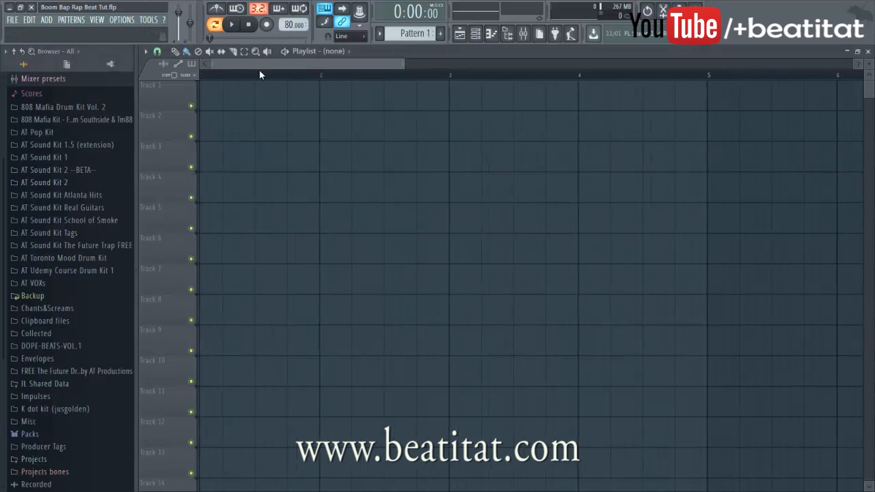
Reopen the channel rack and browse the AT Sound Kit 2, DOPE-BEATS-VOL.1 and Rap Pack folders
click(476, 33)
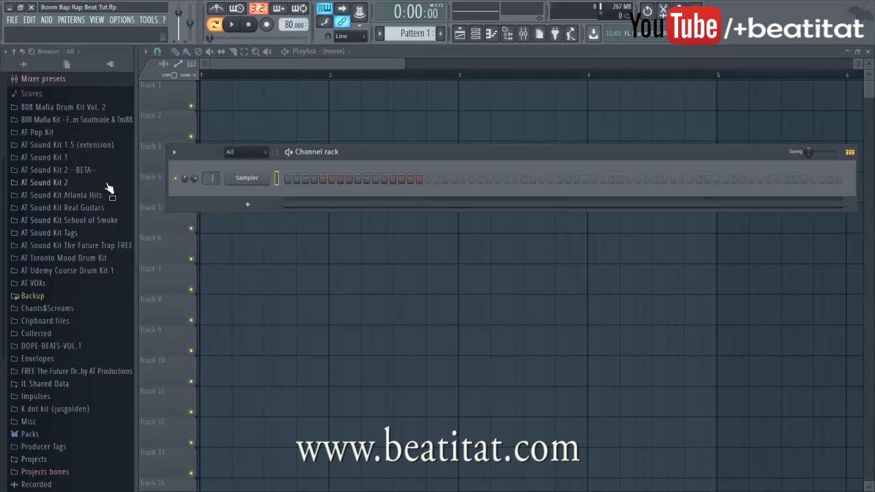
click(44, 183)
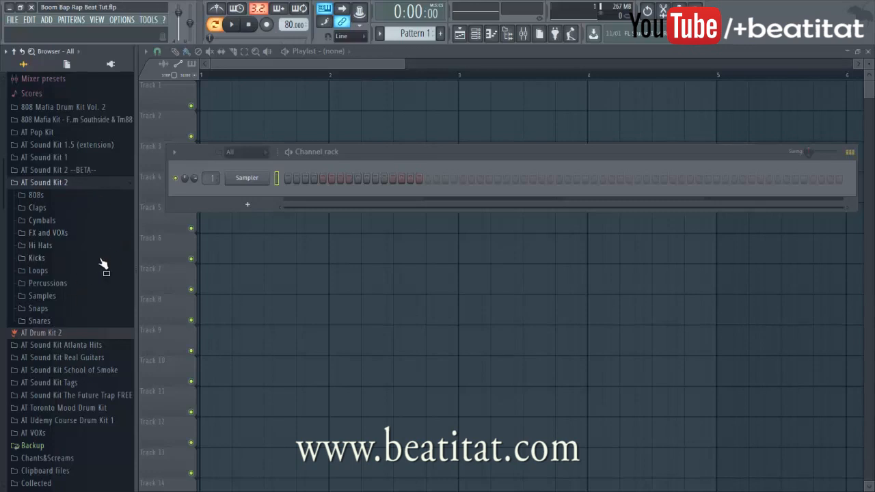
scroll(93, 342, down, 5)
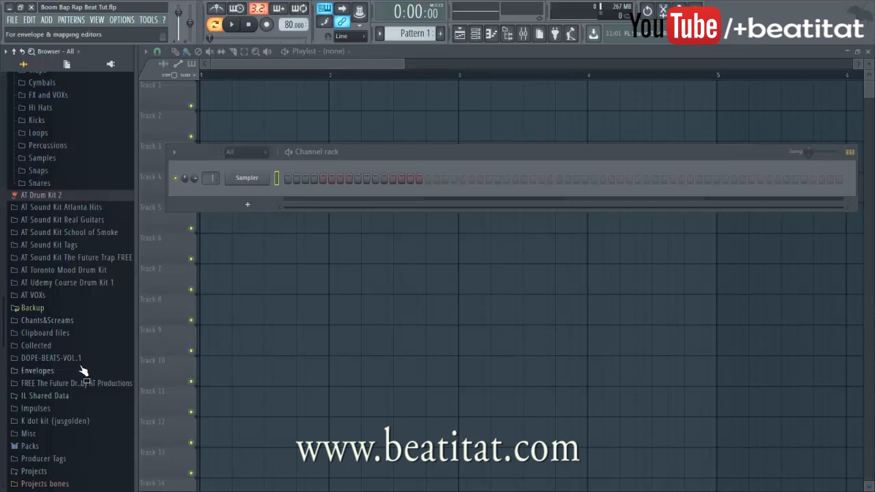
click(51, 357)
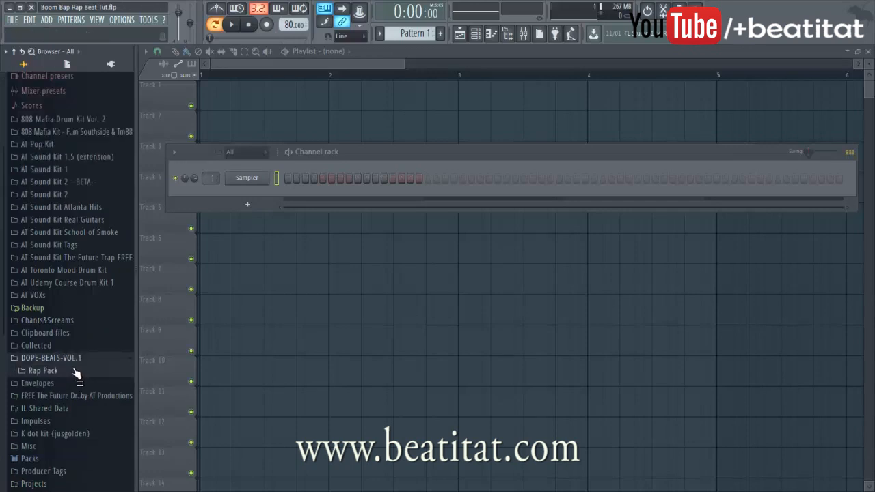
click(80, 371)
Expand AT Sound Kit 2 to show its 808s, Claps, Kicks and Snares subfolders
scroll(92, 355, down, 3)
scroll(73, 332, up, 3)
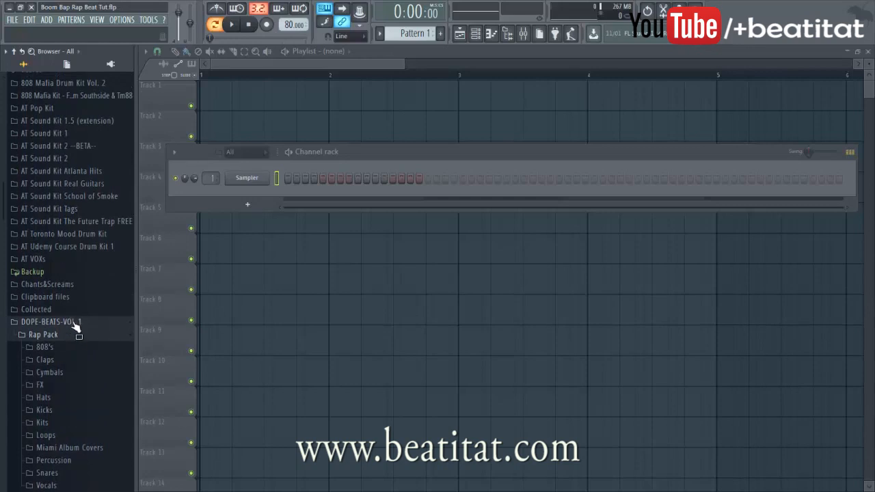
scroll(68, 328, up, 3)
scroll(69, 279, down, 2)
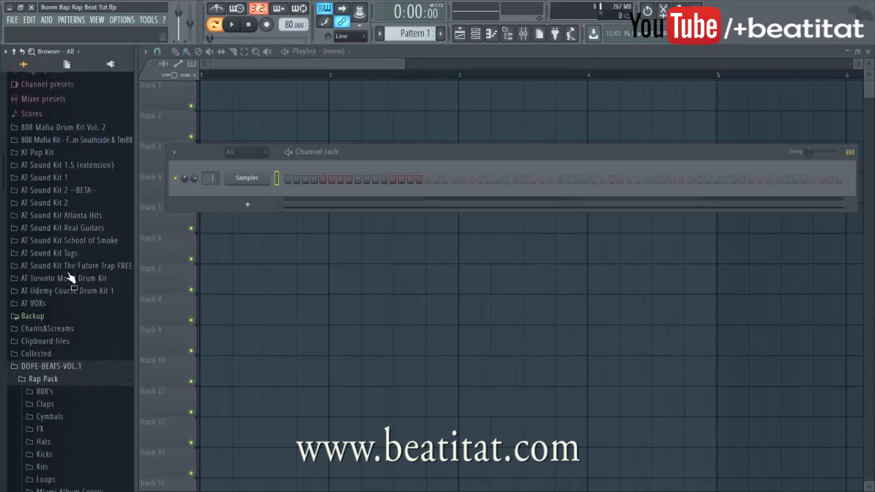
scroll(68, 316, down, 3)
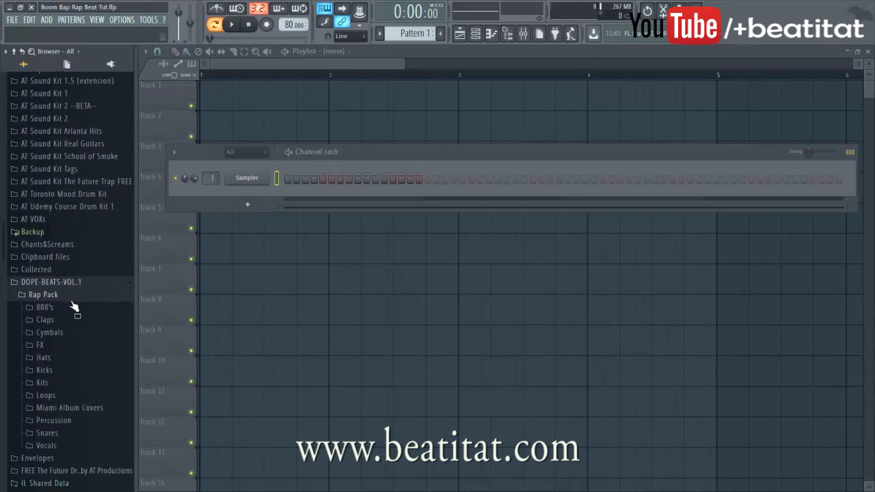
scroll(75, 304, up, 5)
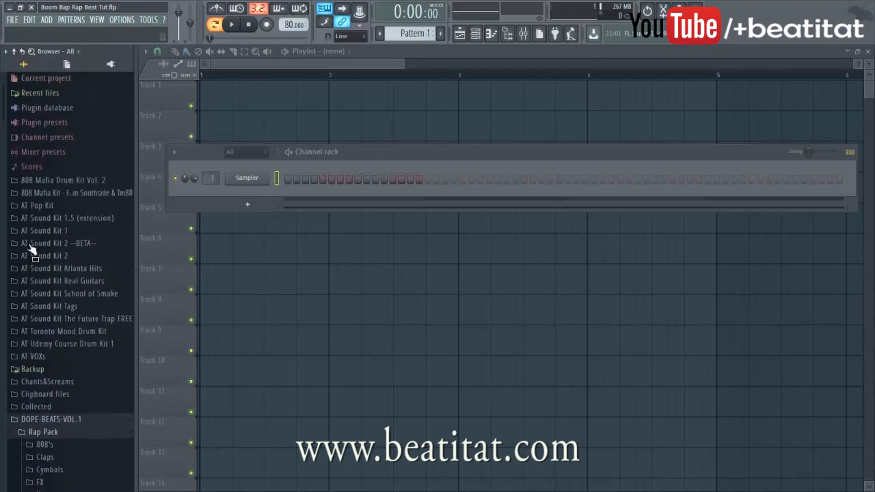
click(37, 256)
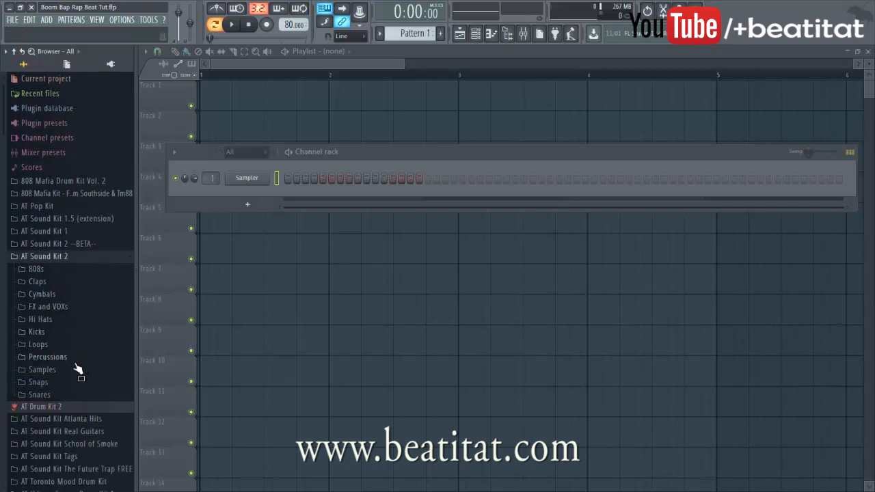
right_click(251, 176)
Add Kck PowerSlam from the Kicks folder as a channel with a kick on step 1
mouse_move(311, 255)
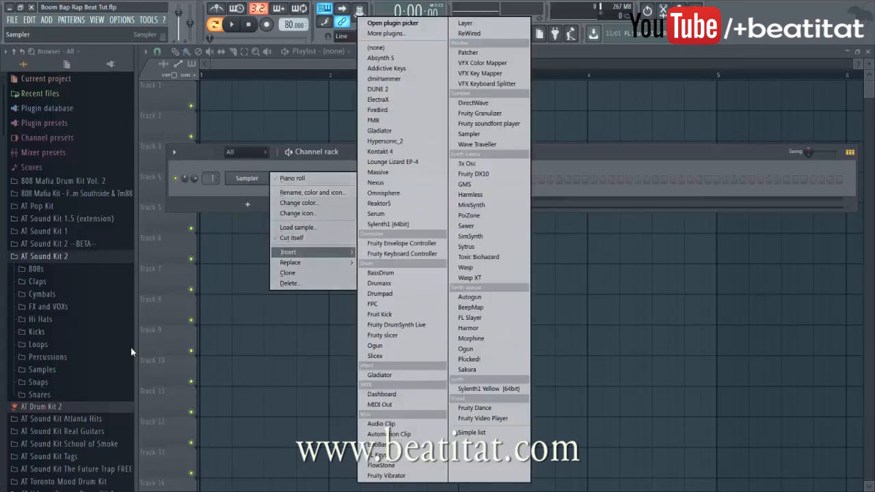
click(56, 331)
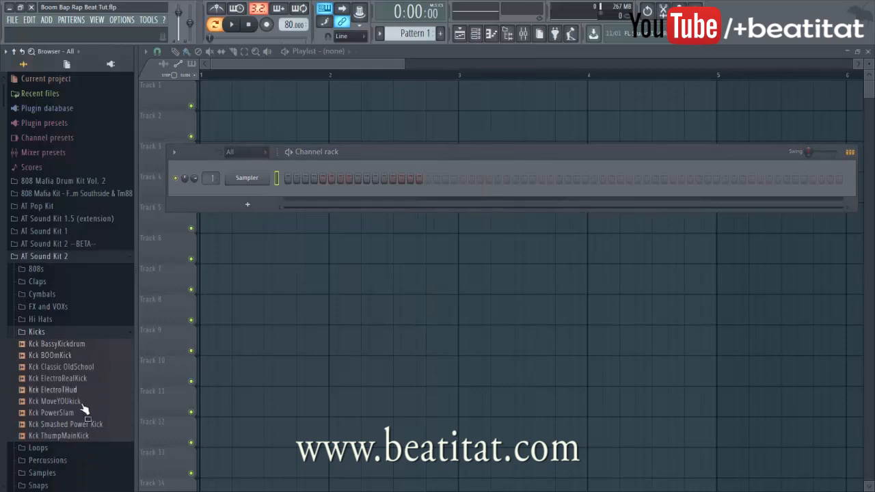
drag(82, 415, 292, 199)
click(288, 194)
click(57, 332)
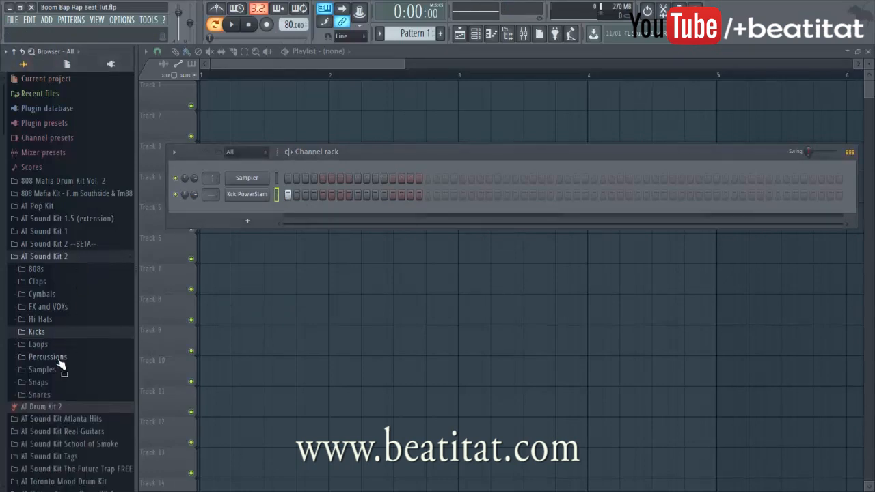
Add the Snr Trap Snare Basiclikeyowoman channel with a snare on step 5
click(58, 394)
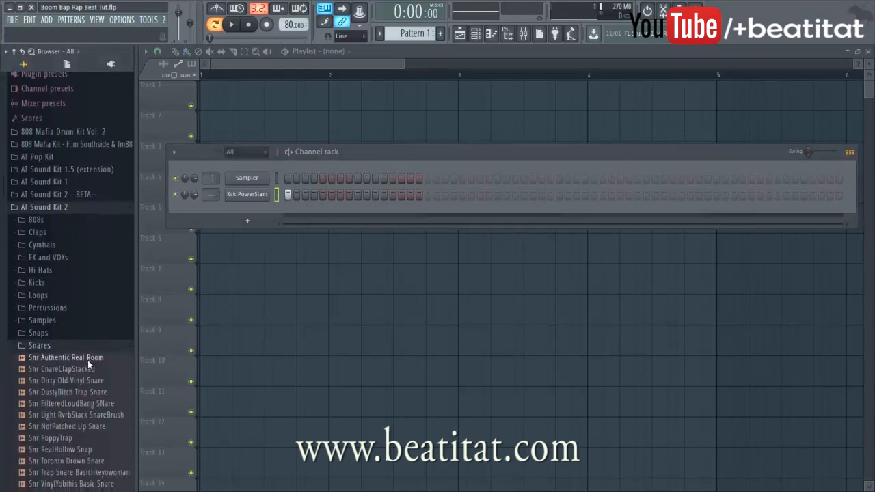
drag(80, 372, 321, 212)
key(space)
click(322, 211)
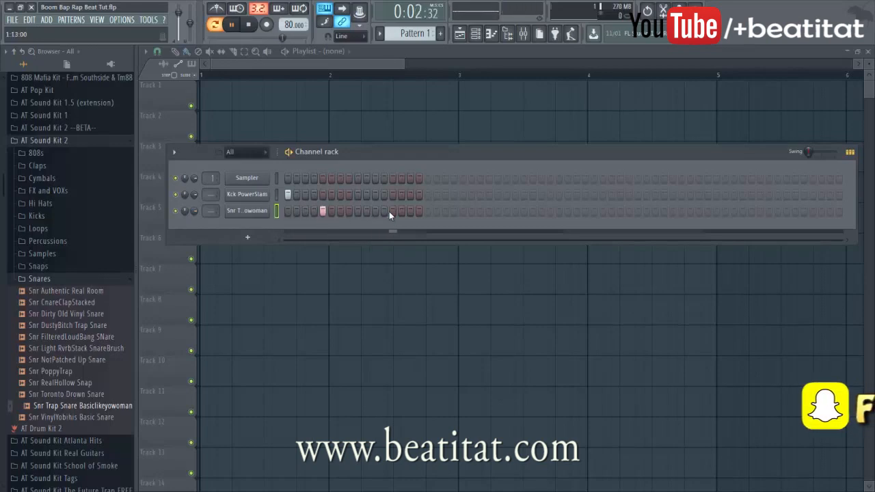
Program more kick and snare hits across both bars of the 32-step pattern
click(305, 194)
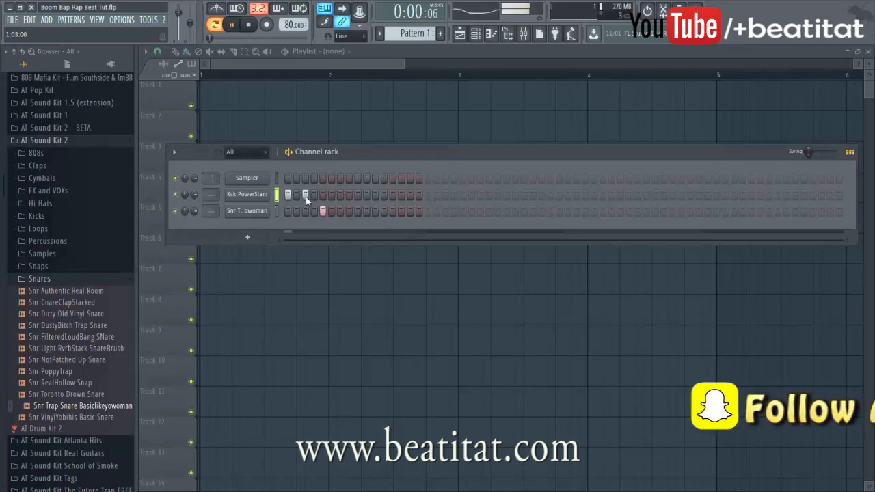
key(space)
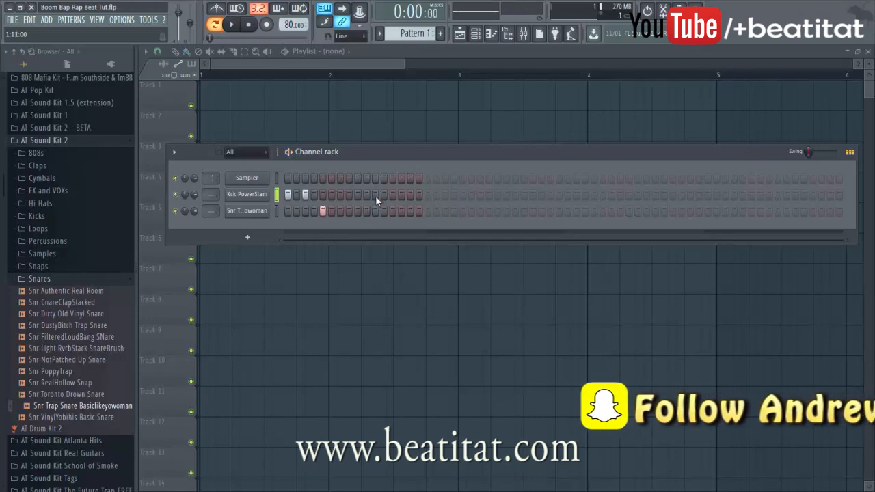
key(space)
click(376, 196)
click(393, 214)
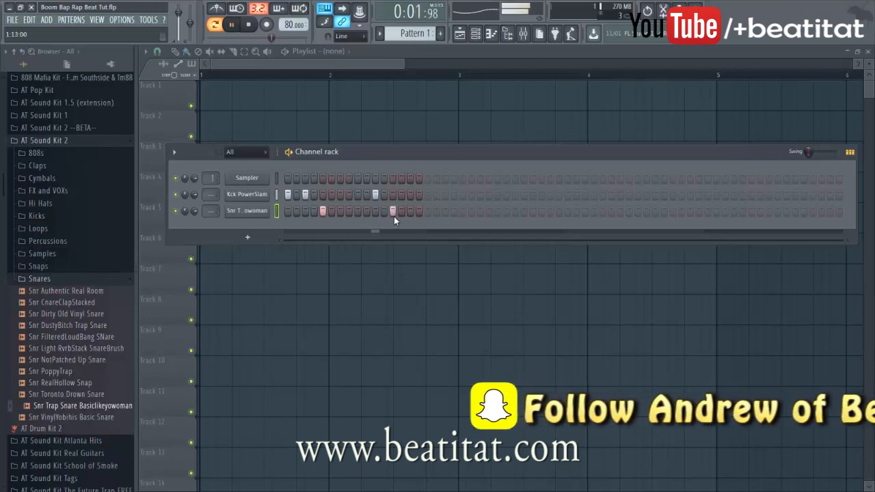
click(428, 195)
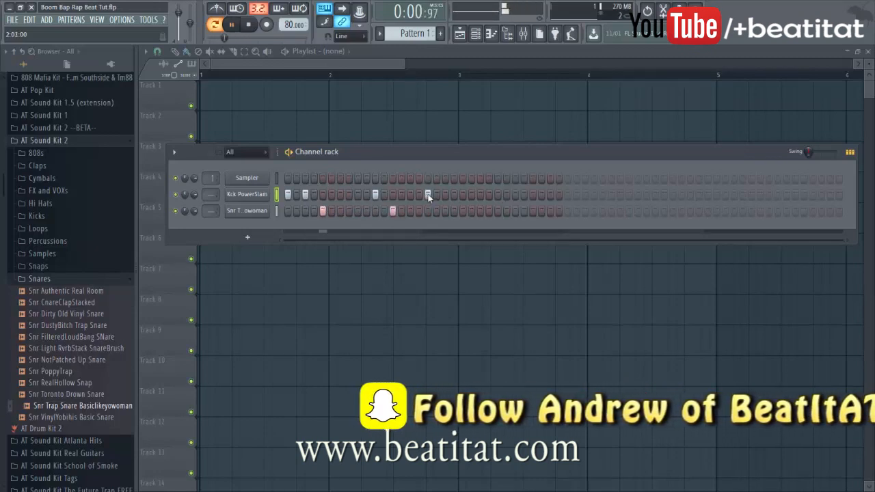
click(445, 195)
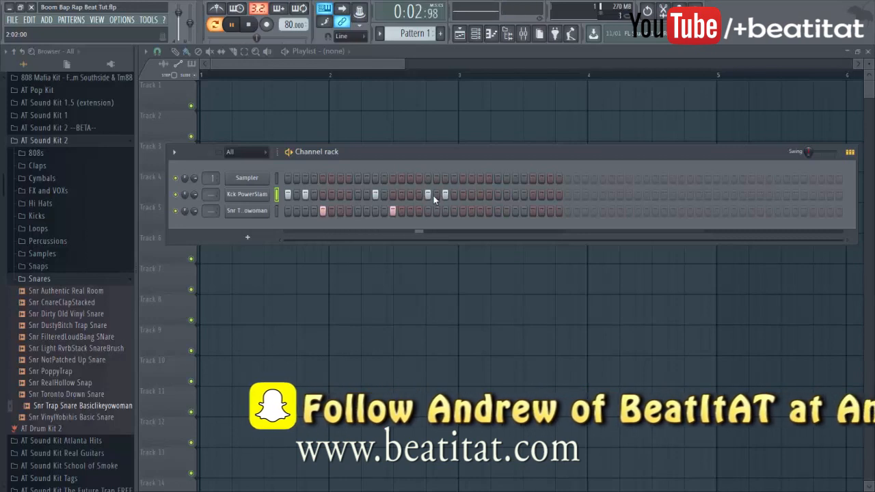
key(space)
key(Down)
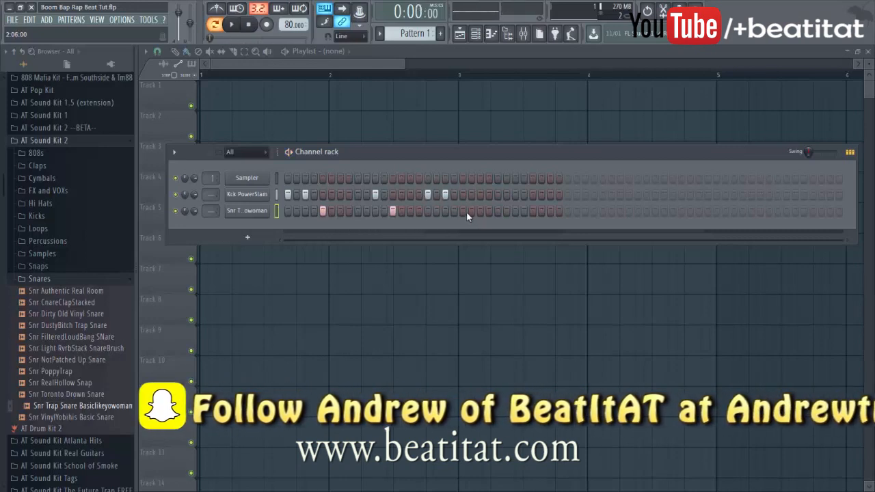
click(466, 211)
click(68, 279)
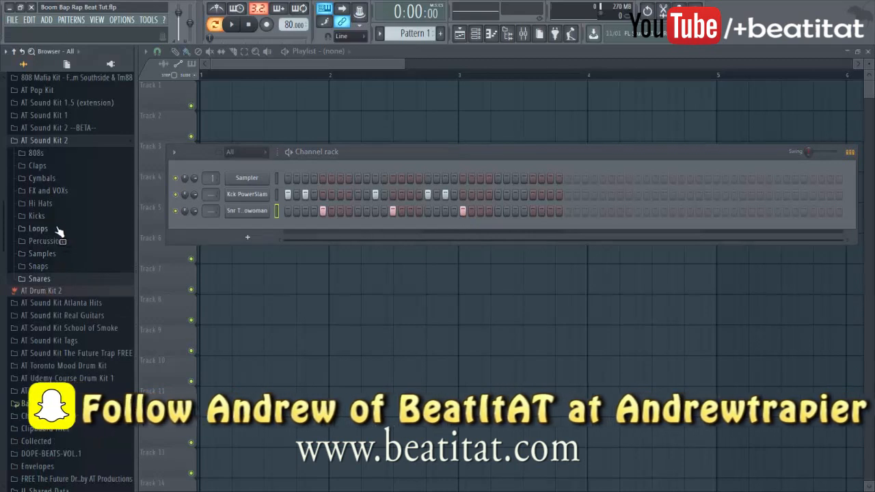
Audition hi-hats and add Hat HighPitch Hi Hat as a channel with a hit on step 1
click(40, 203)
drag(68, 239, 301, 231)
click(74, 228)
click(81, 218)
click(288, 228)
Program hi-hats on steps 3, 5, 7, 9, 11, 13, 14 and onward through the second bar
click(306, 228)
key(space)
click(323, 228)
click(340, 227)
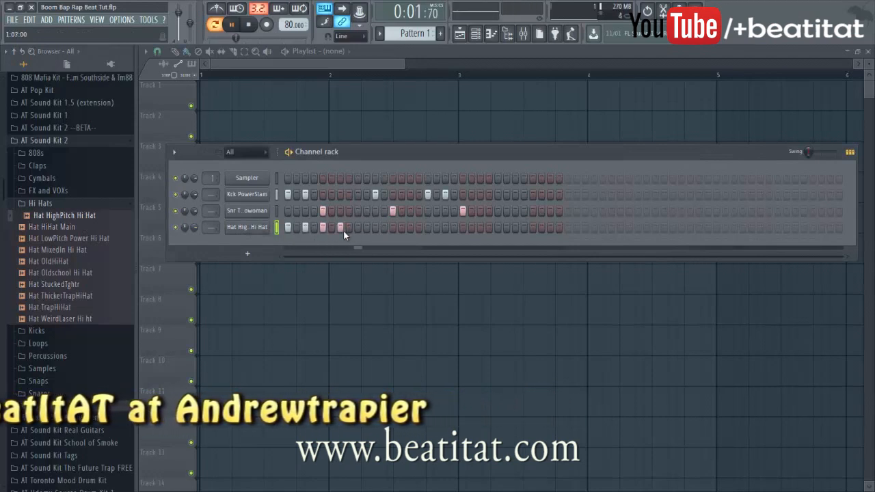
click(357, 228)
click(375, 228)
click(401, 227)
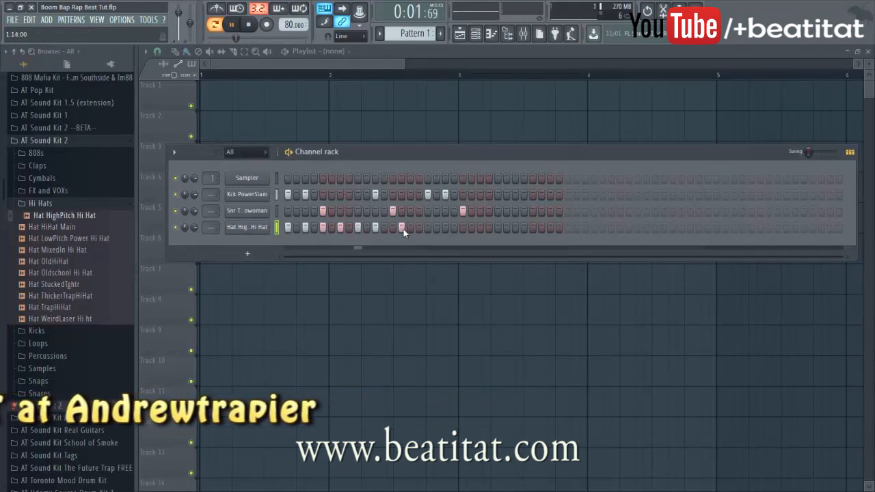
click(393, 227)
click(419, 228)
right_click(418, 228)
click(411, 229)
click(428, 228)
click(445, 227)
click(462, 228)
click(480, 228)
click(498, 228)
click(515, 227)
click(532, 227)
click(541, 228)
right_click(541, 229)
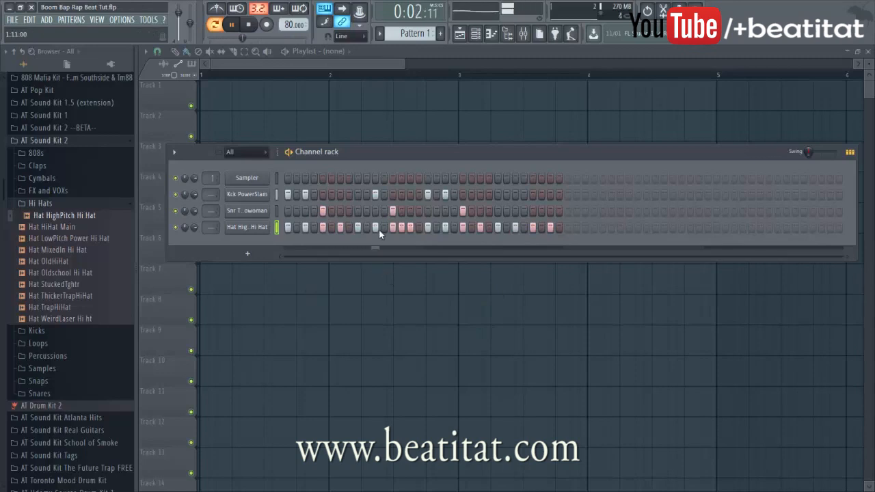
Move one kick a step later and add late kicks and a snare near the pattern end
right_click(375, 195)
click(384, 195)
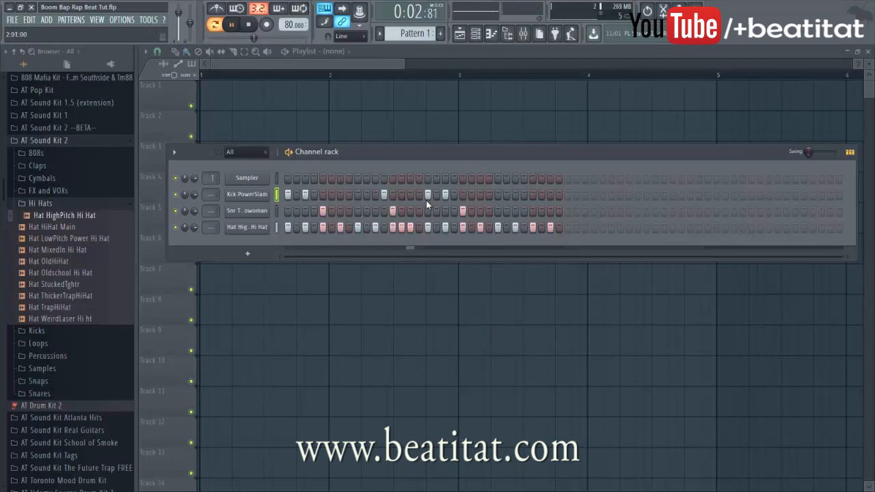
click(523, 195)
click(551, 194)
click(532, 211)
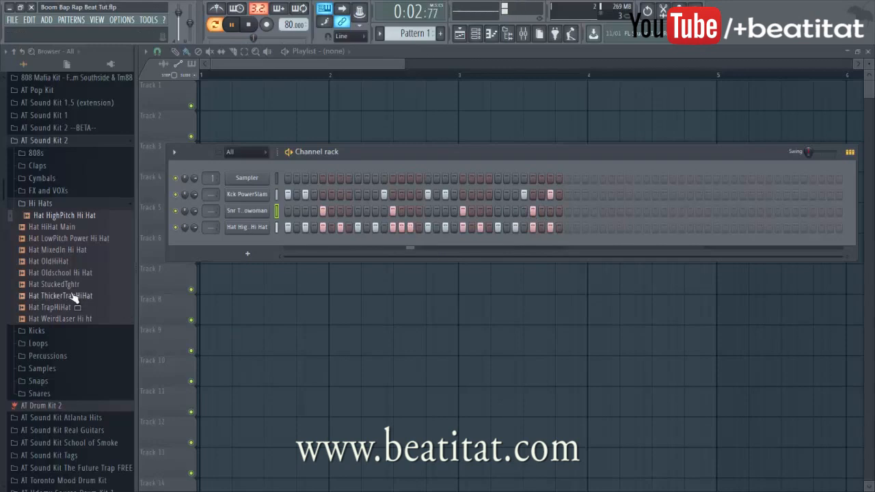
click(71, 204)
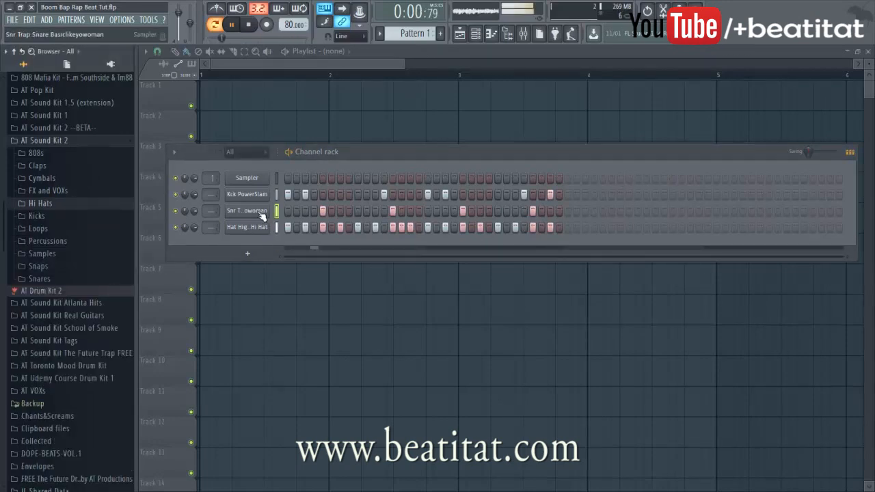
Delete the unused Sampler channel from the channel rack
click(247, 178)
right_click(266, 176)
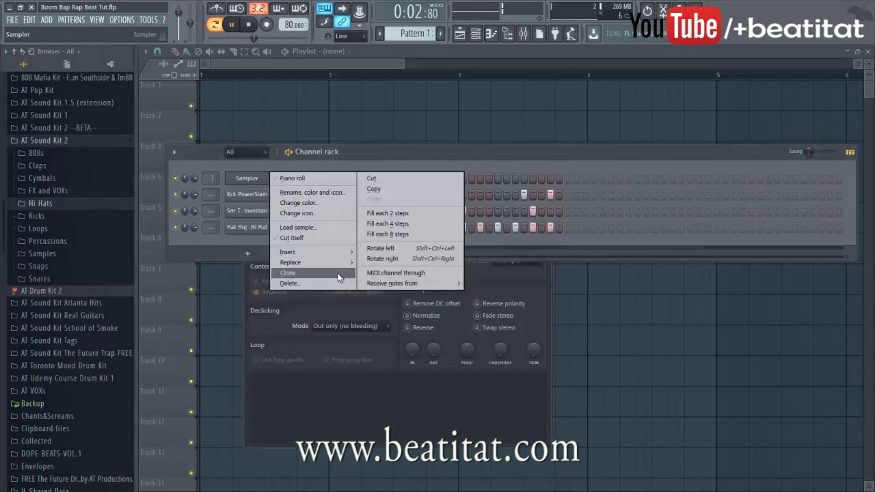
click(334, 281)
click(492, 280)
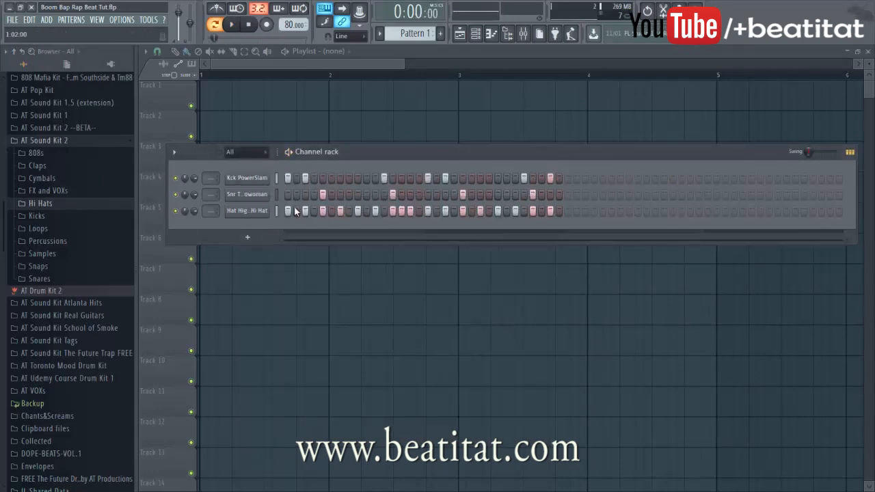
Preview hi-hat and cymbal samples, settling on Cym Vinyl OpenHatCymbal
click(55, 205)
click(70, 285)
click(71, 296)
click(71, 308)
click(70, 318)
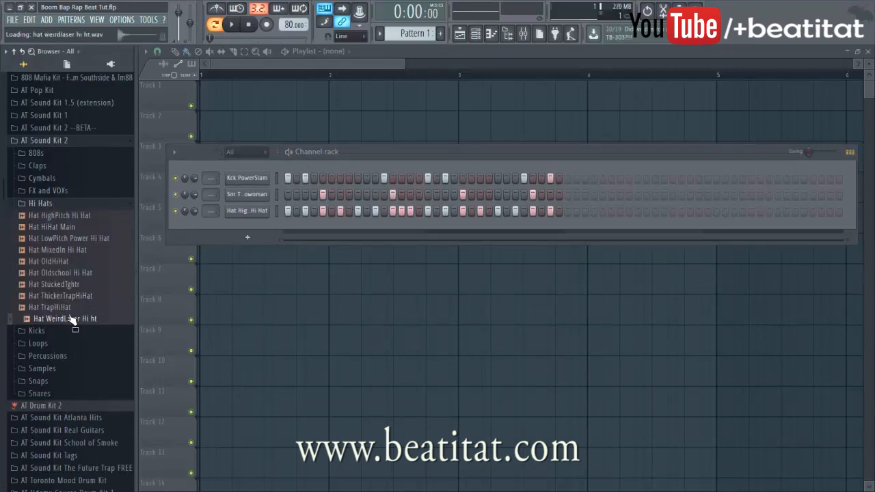
click(55, 204)
click(55, 179)
click(61, 236)
click(62, 270)
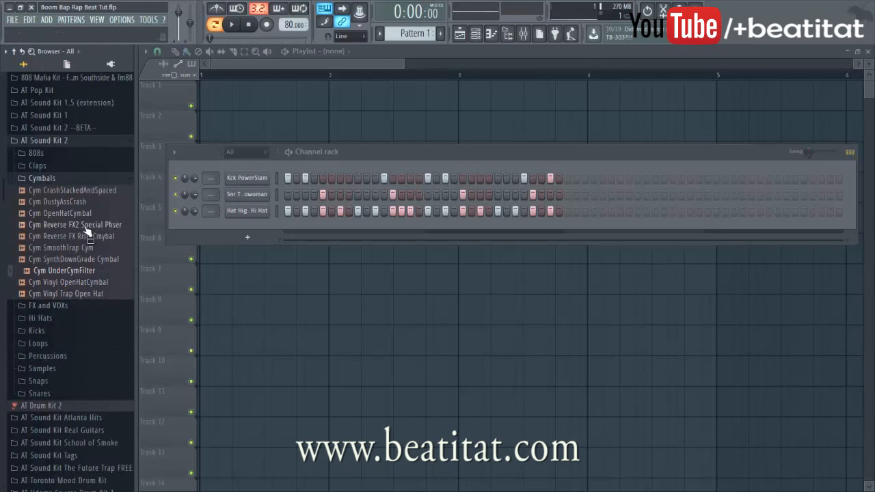
click(87, 293)
click(94, 282)
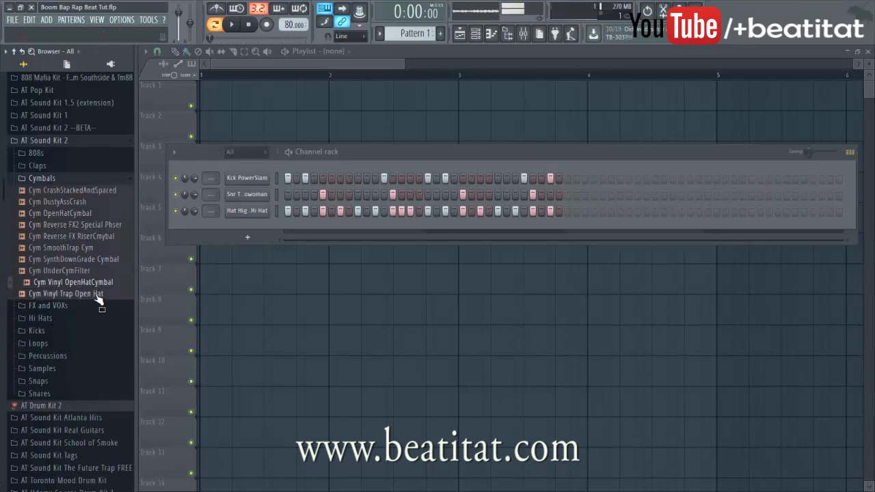
Add Cym Vinyl OpenHatCymbal as a new channel and turn on two of its steps
drag(102, 287, 296, 221)
key(space)
click(339, 230)
click(480, 228)
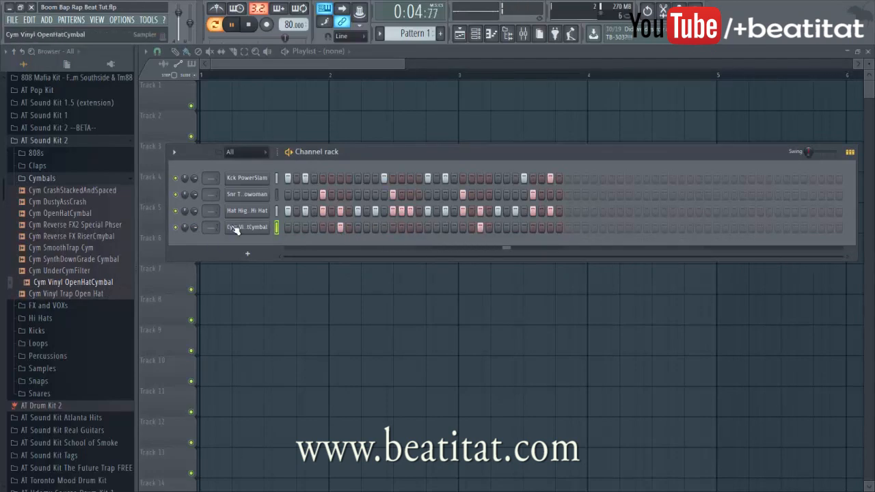
Route the four selected drum channels to mixer inserts starting at insert 1
click(524, 35)
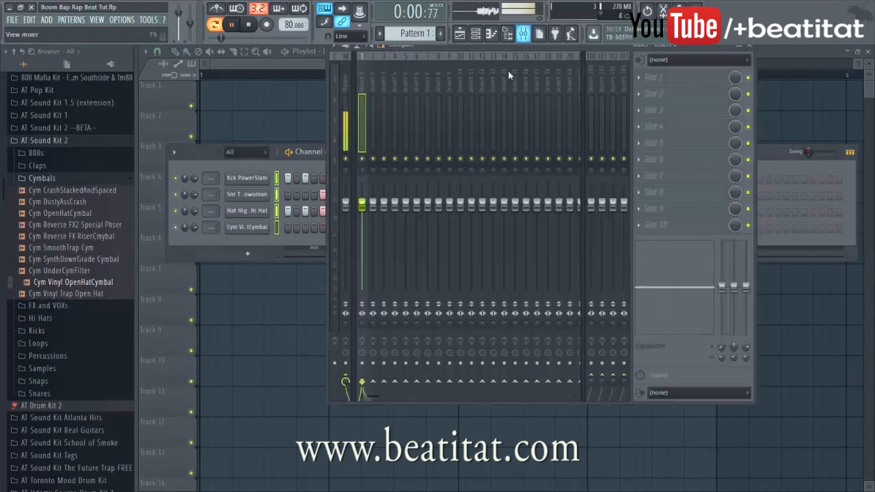
right_click(377, 109)
click(367, 113)
right_click(365, 116)
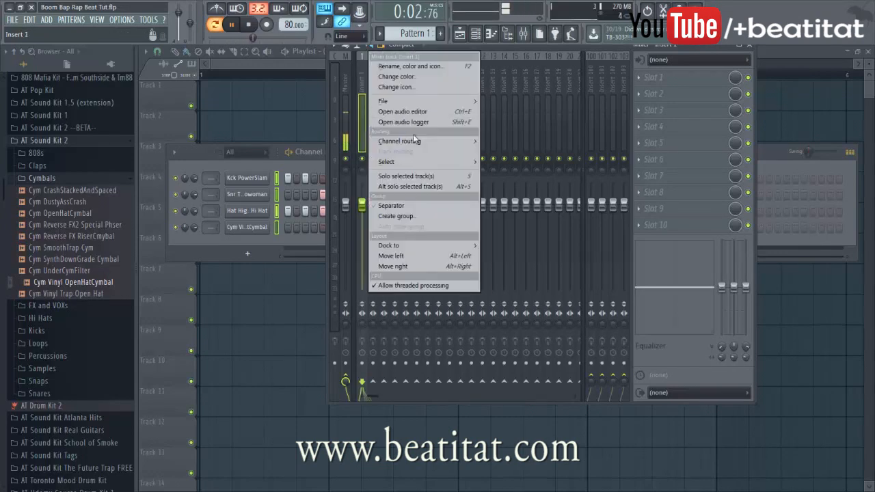
click(547, 152)
Lower the cymbal's insert 4 volume to about -4.4 dB
click(394, 154)
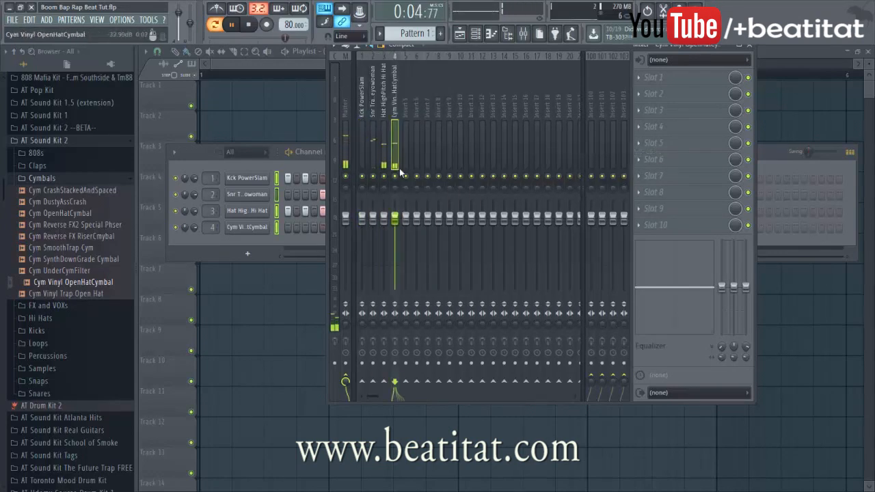
drag(394, 216, 402, 229)
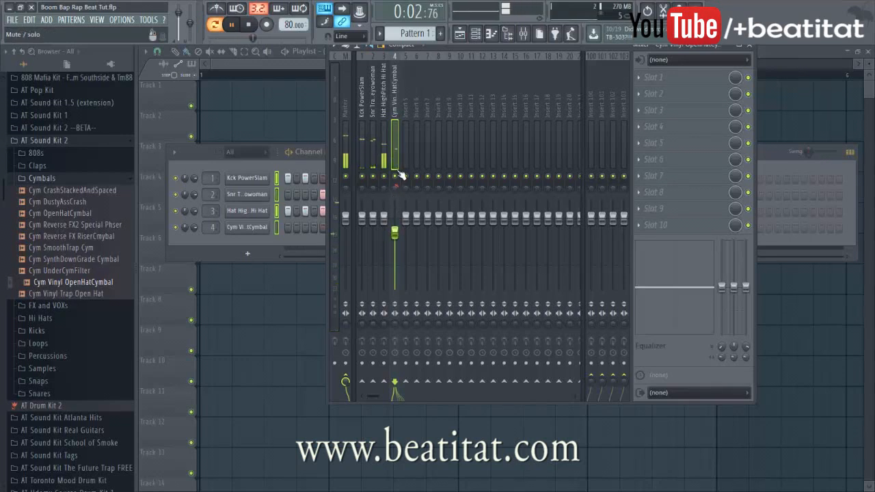
click(383, 156)
Preview crash and open-hat samples and add Cym Vinyl Trap Open Hat as a new channel
click(313, 234)
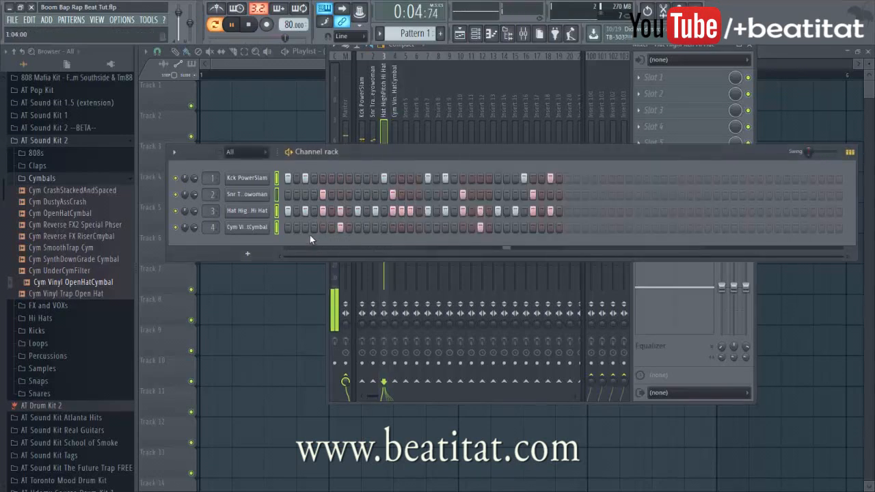
click(65, 193)
key(space)
click(76, 202)
click(78, 215)
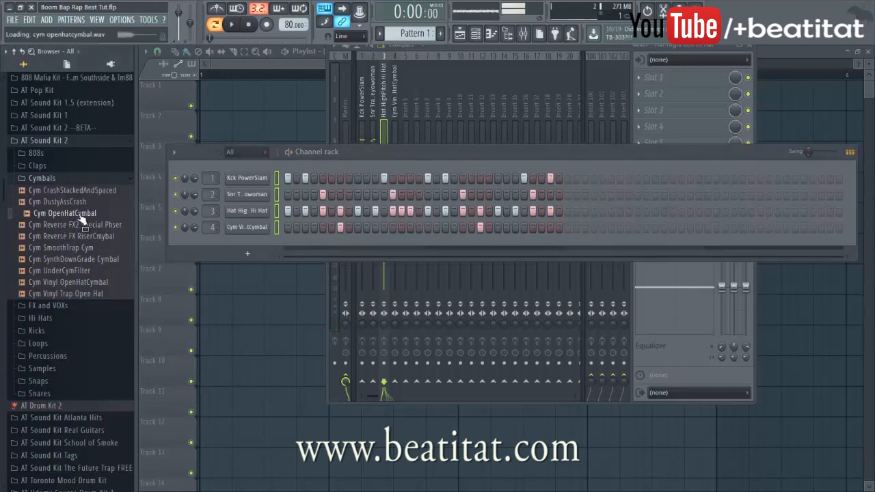
click(85, 294)
drag(96, 295, 302, 242)
key(space)
Turn on three open-hat steps and route the channel to mixer insert 5
click(393, 243)
click(408, 244)
click(553, 244)
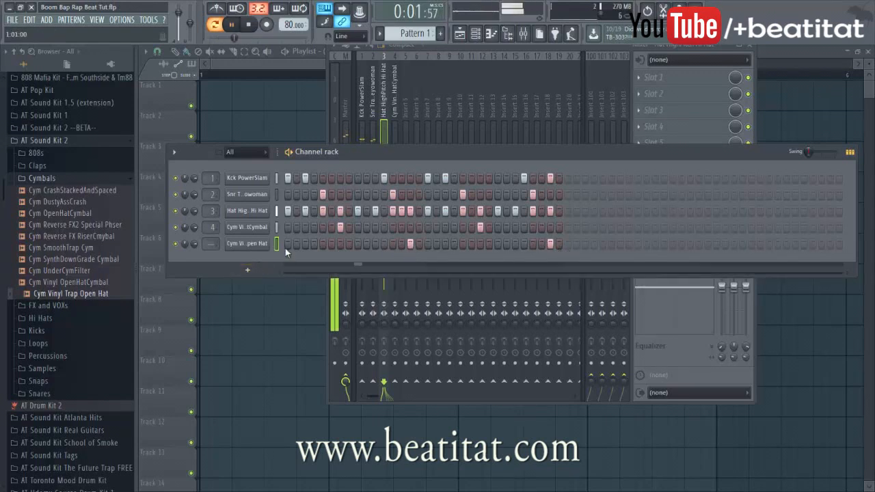
click(250, 243)
click(482, 179)
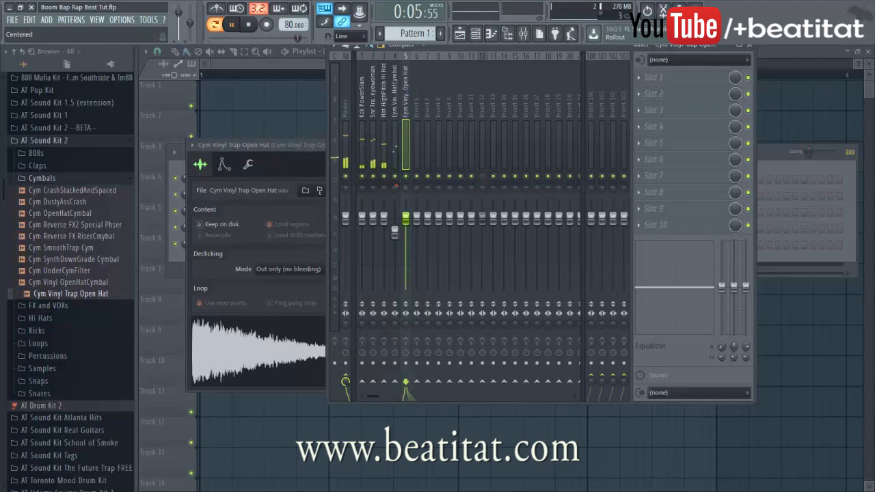
Lower insert 5 to about -6.3 dB and close the open hat's channel settings
drag(405, 218, 394, 239)
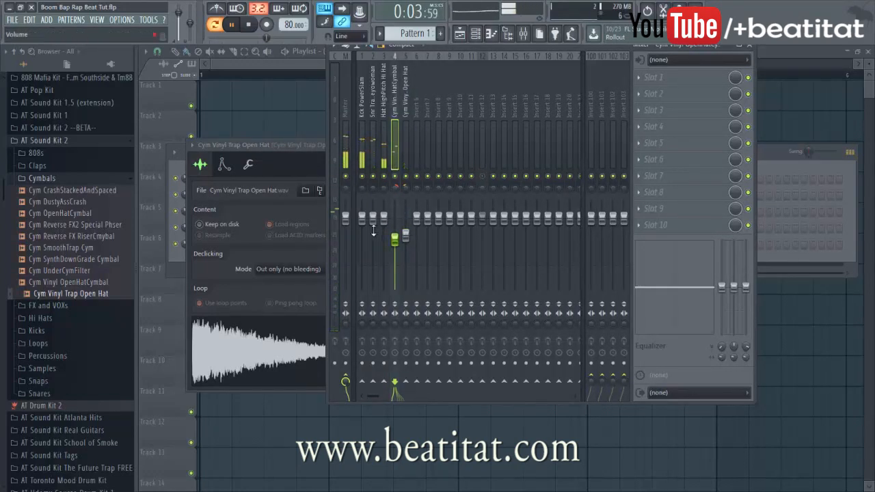
click(299, 163)
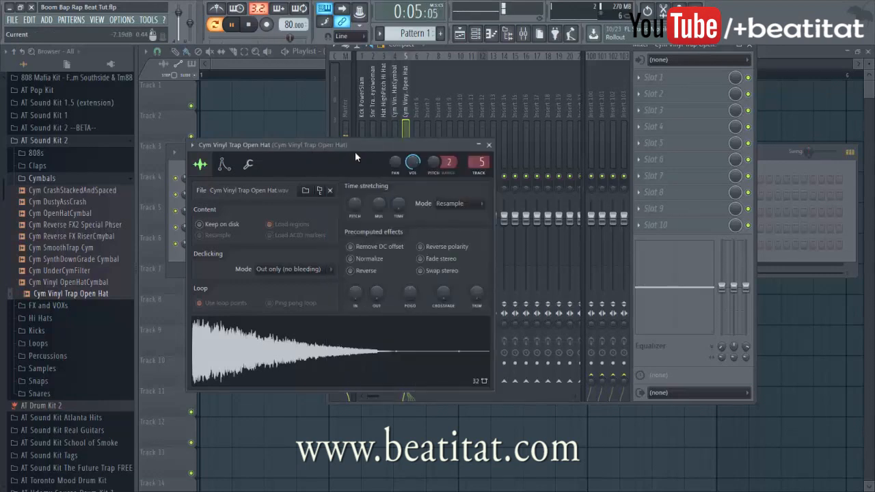
click(487, 145)
click(297, 152)
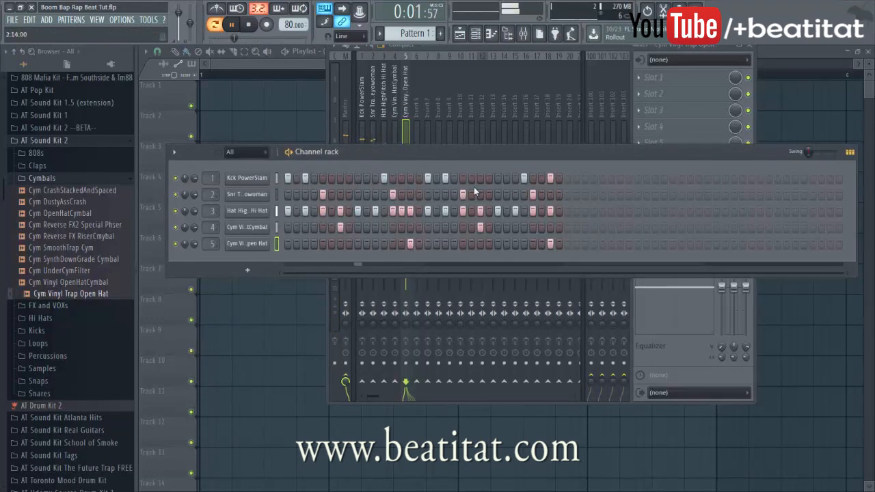
Turn on the hi-hat row's final step and stop playback
click(34, 179)
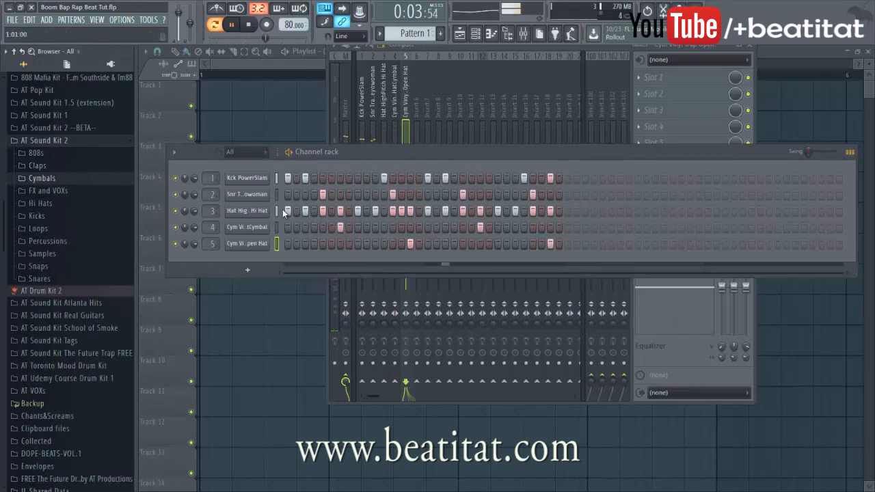
click(559, 210)
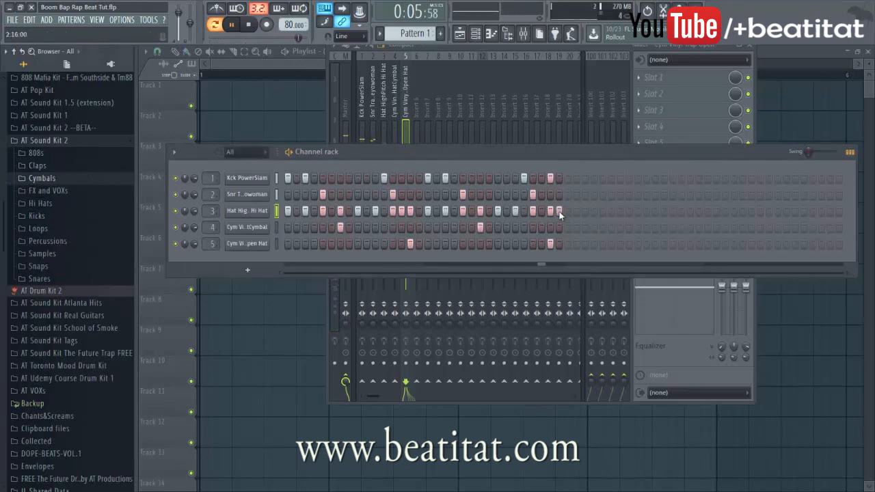
key(space)
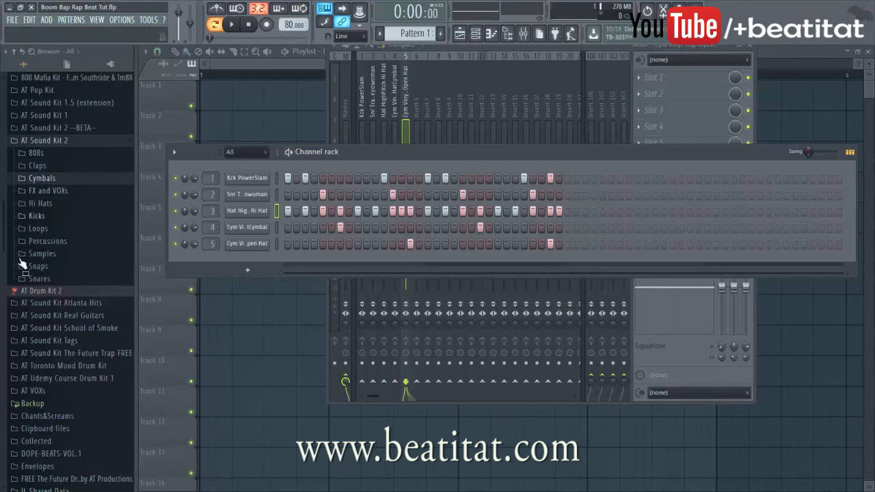
click(45, 179)
Insert a Slicex channel via the kick channel's Insert menu and move its window up-right
right_click(258, 177)
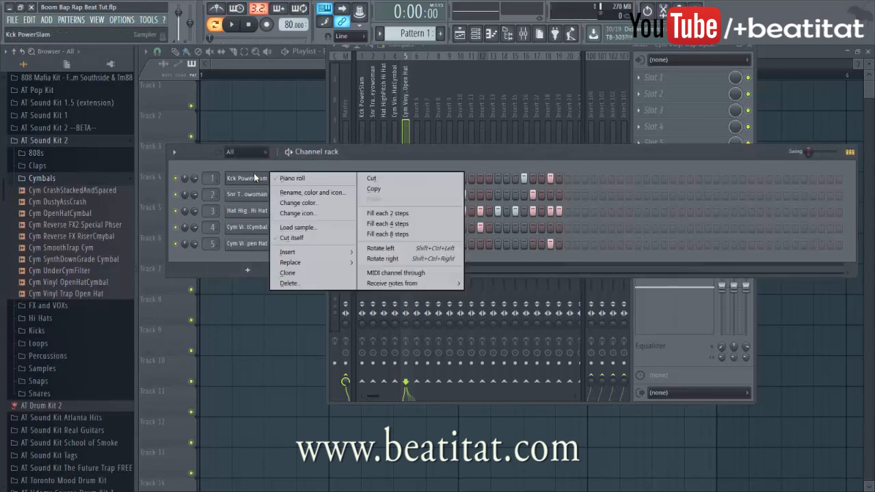
mouse_move(306, 250)
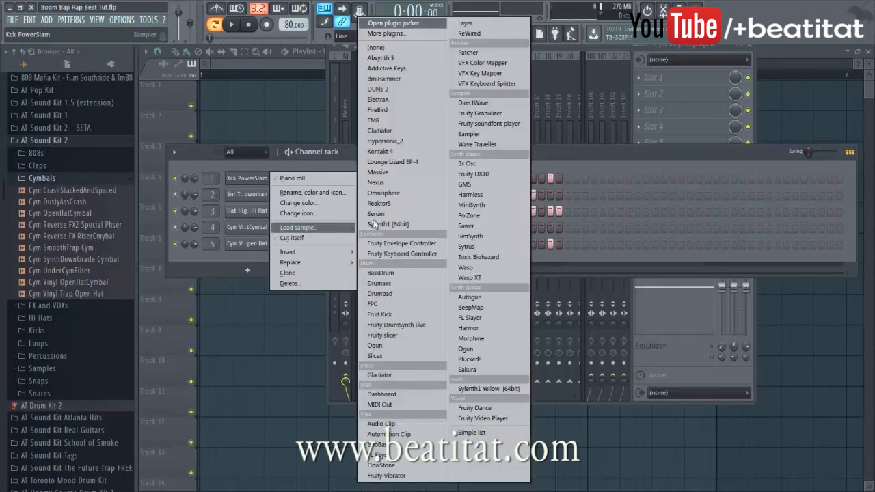
click(393, 355)
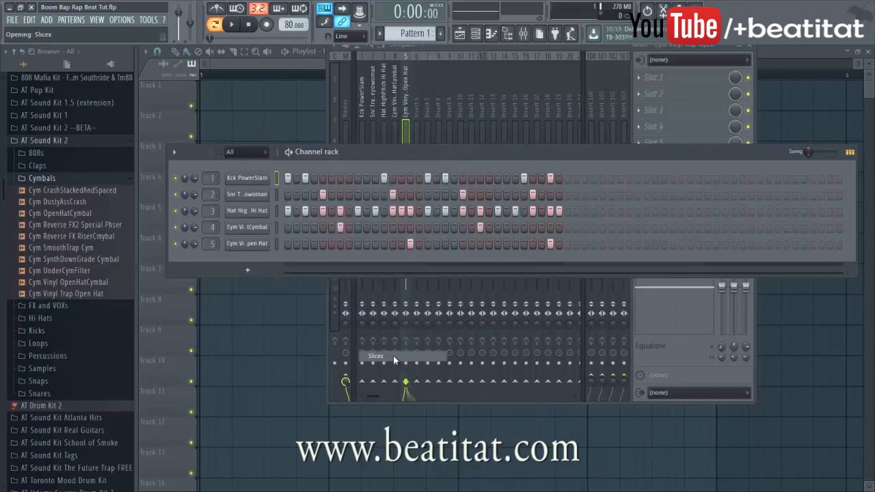
drag(403, 158, 514, 74)
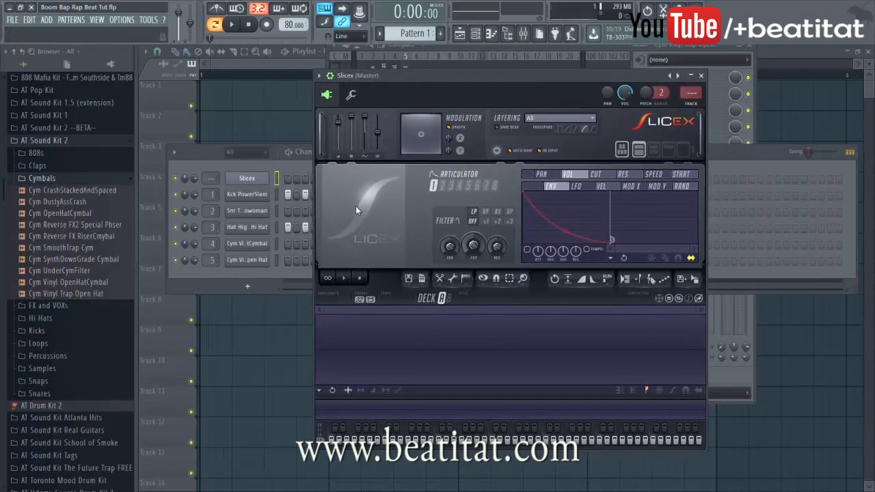
Collapse Cymbals, expand the Samples folder and preview the vinyl Oriental Orch sample
click(57, 180)
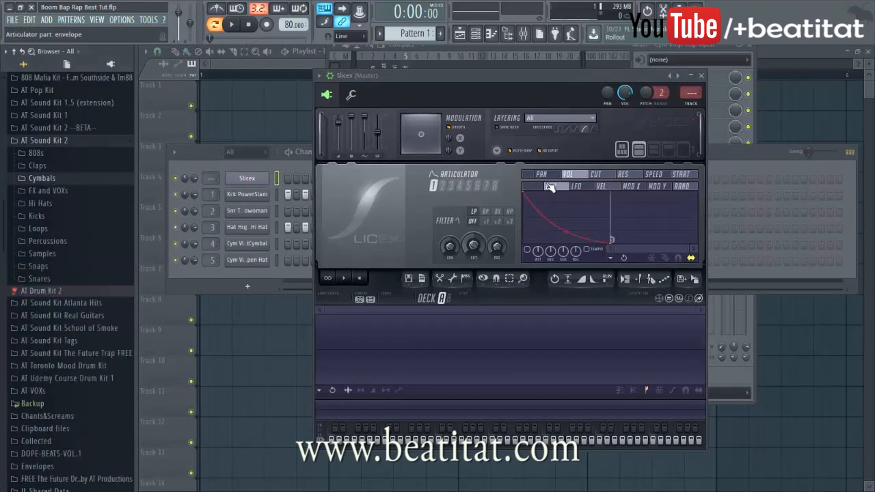
click(42, 254)
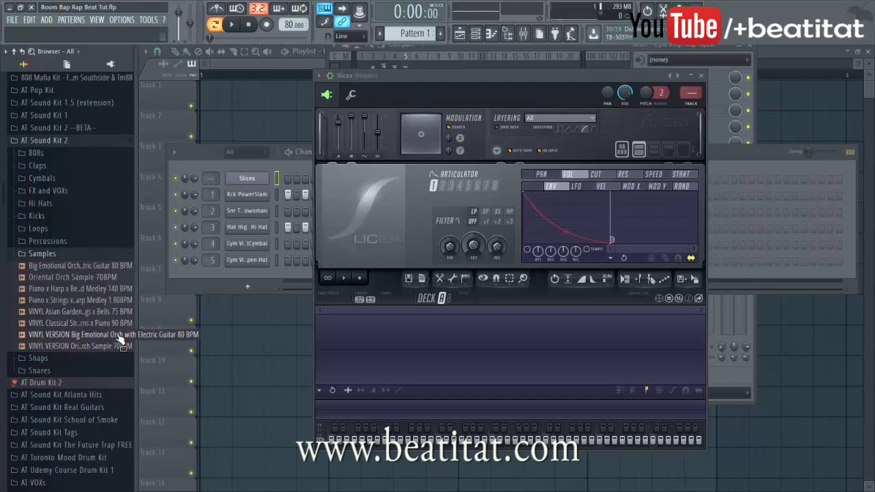
click(91, 345)
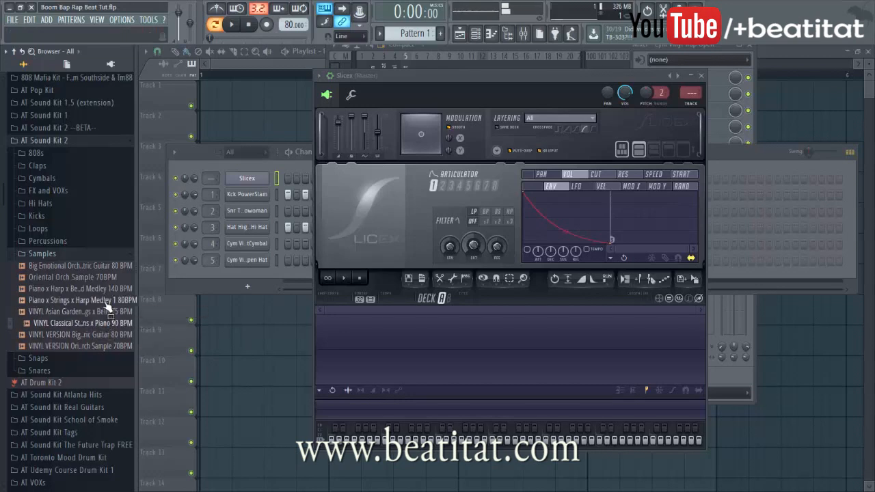
Load the VINYL Classical Strings sample into Slicex, then mark and preview a piano section
drag(105, 329, 445, 355)
scroll(402, 338, up, 4)
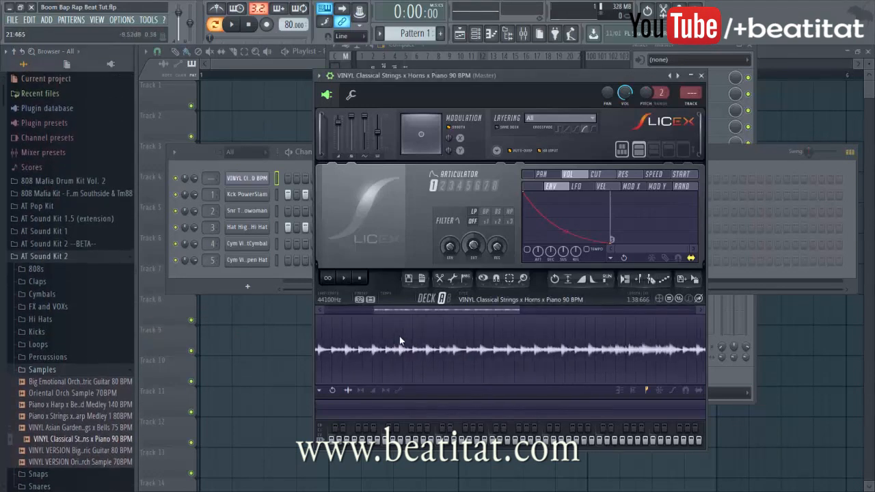
drag(411, 310, 255, 332)
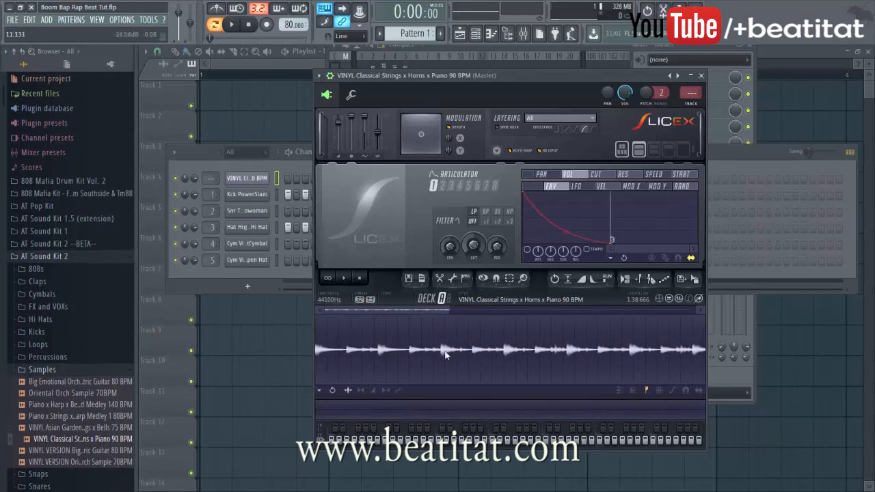
drag(442, 354, 474, 353)
key(space)
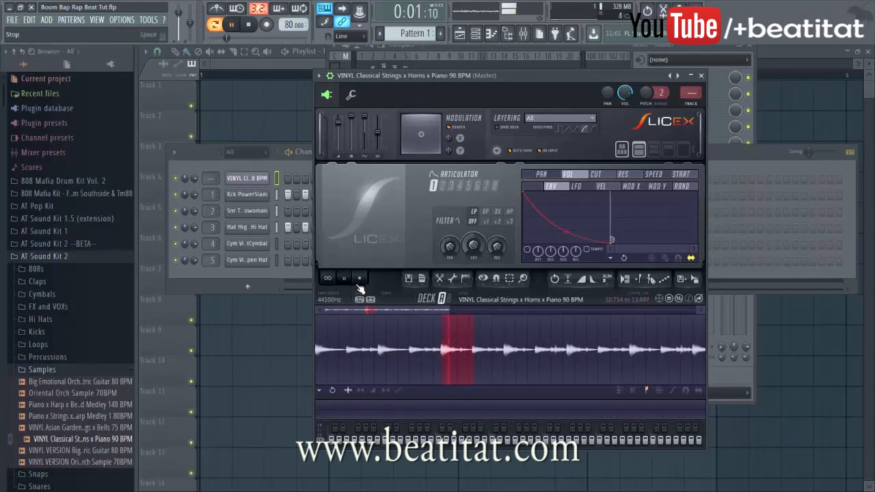
Trim the marked section's start and end to span 10.663 to 13.326
click(249, 26)
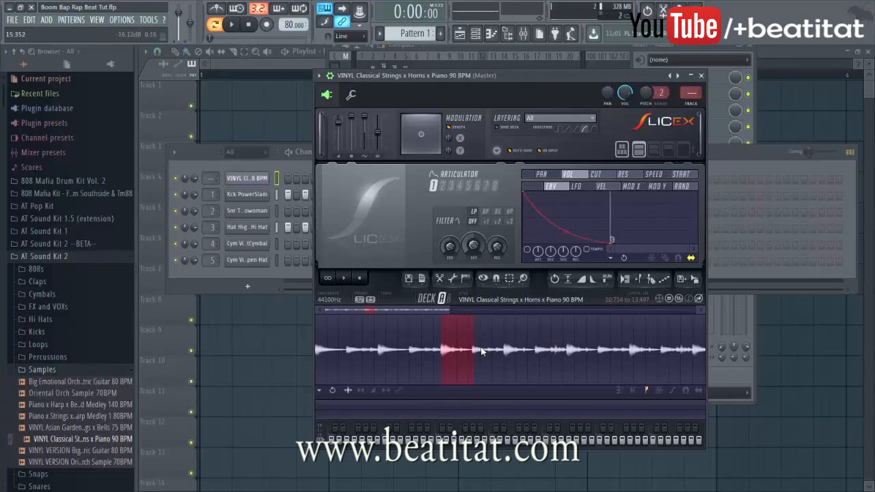
scroll(434, 349, up, 2)
drag(408, 354, 408, 355)
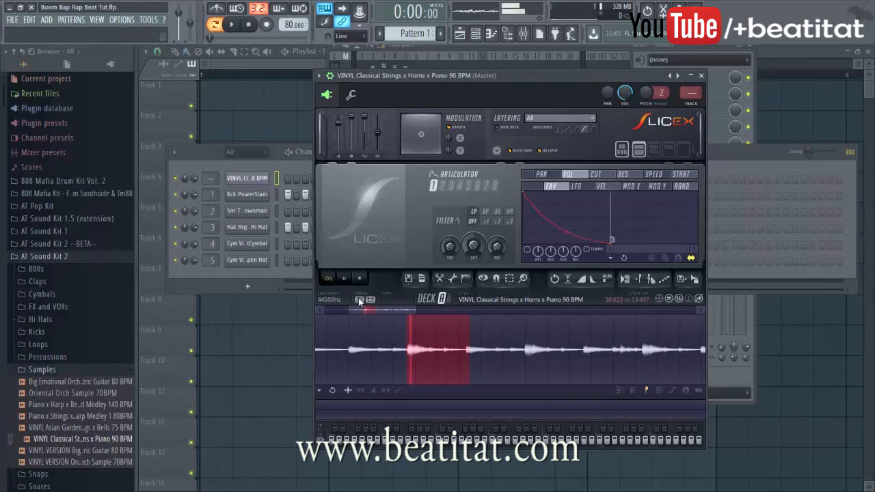
scroll(401, 352, up, 2)
drag(410, 358, 412, 359)
drag(509, 359, 505, 359)
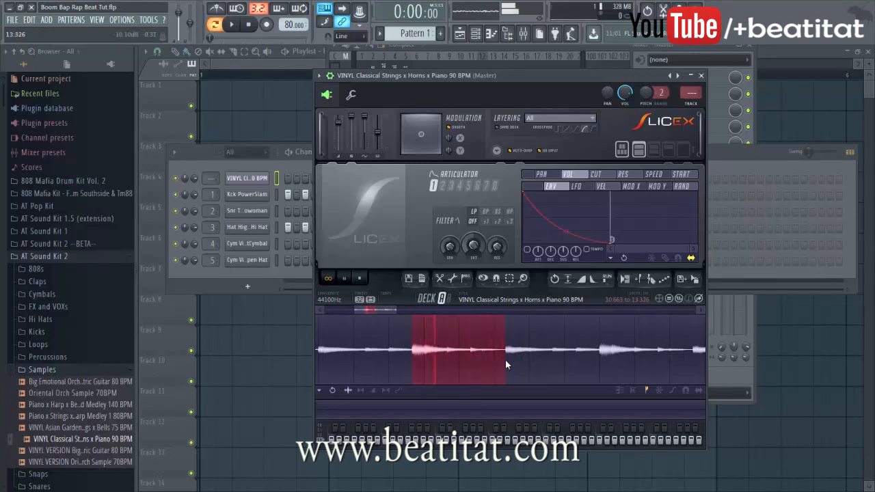
Create a Slicex region from the marked section and name it P1
key(alt+r)
text(SPiano)
key(BackSpace)
key(BackSpace)
key(BackSpace)
key(BackSpace)
key(BackSpace)
key(BackSpace)
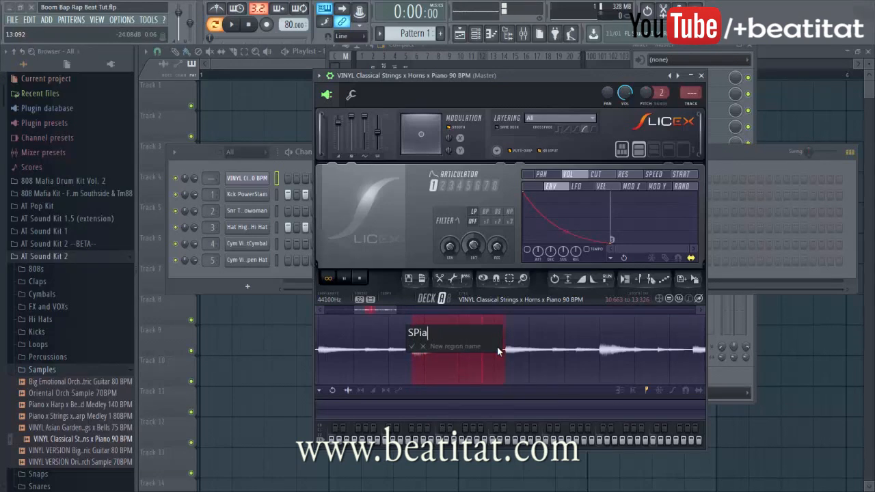
text(P1)
key(Return)
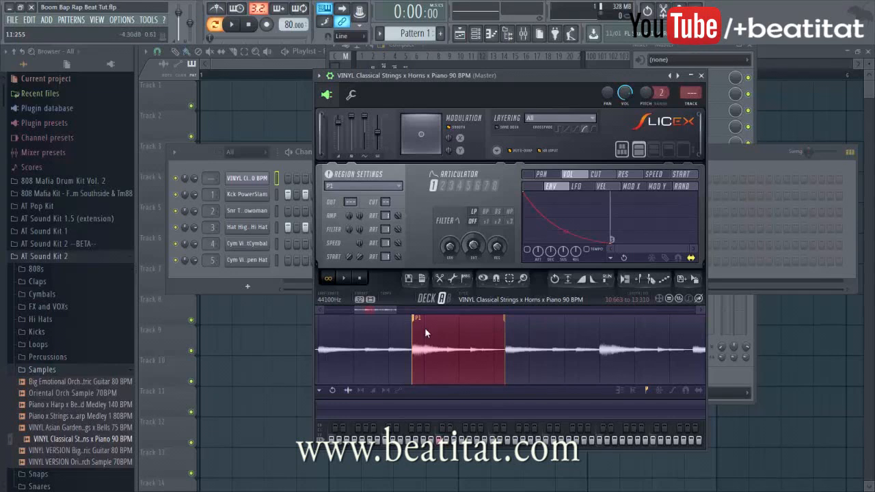
Undo the accidental move of P1 and set the playback point further along the sample
key(ctrl+z)
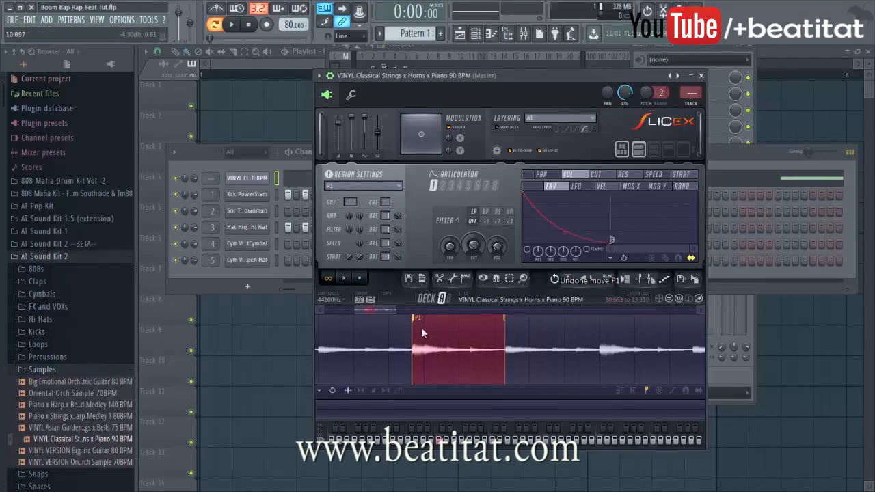
drag(505, 349, 567, 334)
click(568, 335)
scroll(549, 354, up, 1)
scroll(613, 344, down, 4)
scroll(567, 347, up, 1)
drag(382, 310, 390, 310)
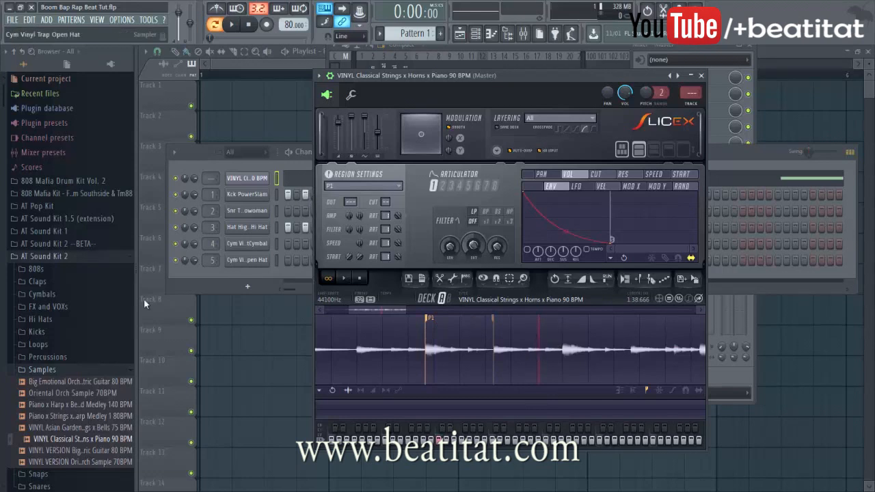
scroll(510, 333, up, 2)
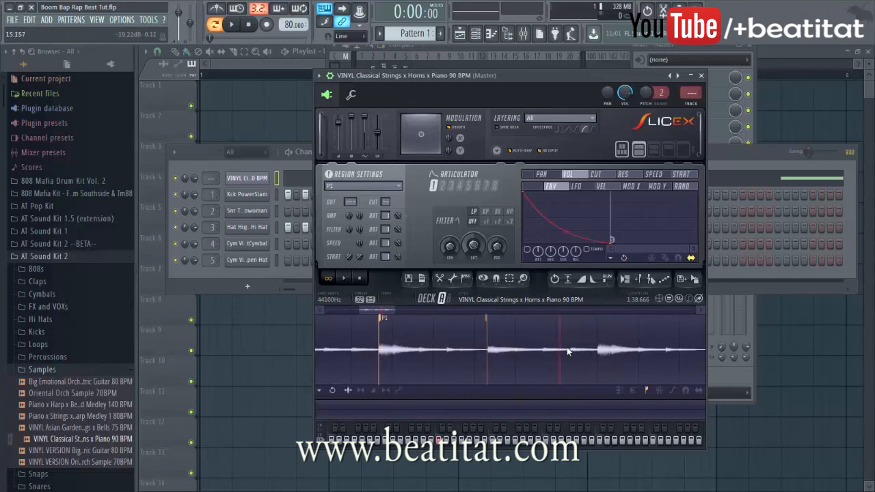
drag(599, 349, 606, 350)
scroll(651, 349, down, 2)
drag(396, 310, 418, 326)
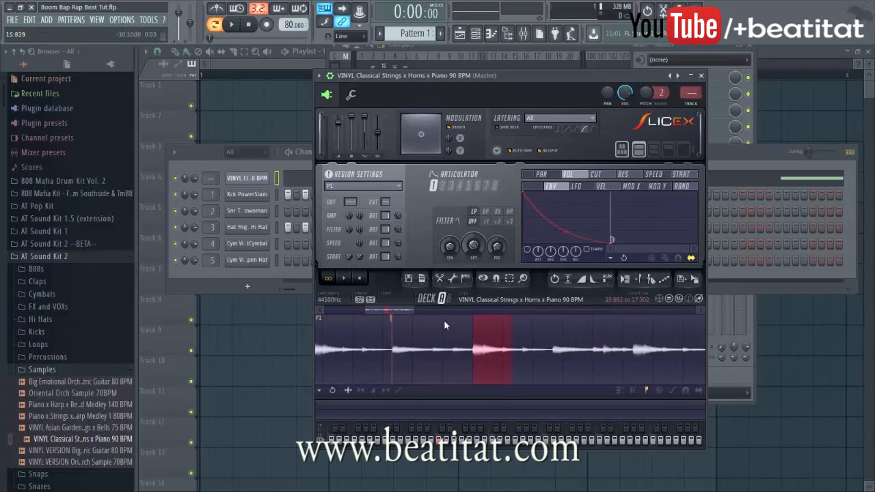
Open the piano roll for the sliced VINYL strings channel
click(298, 183)
scroll(373, 227, down, 3)
scroll(399, 239, up, 4)
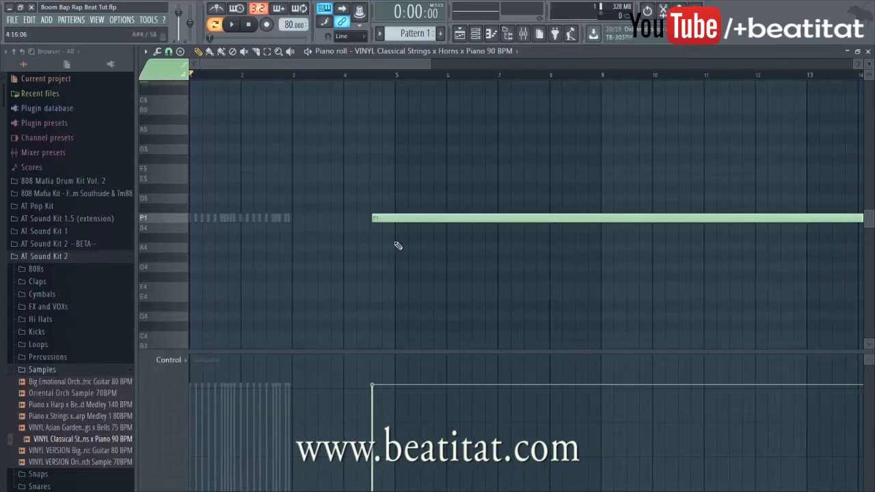
Delete the long P1 note, then adjust the next section's edges and make it region P2
right_click(410, 285)
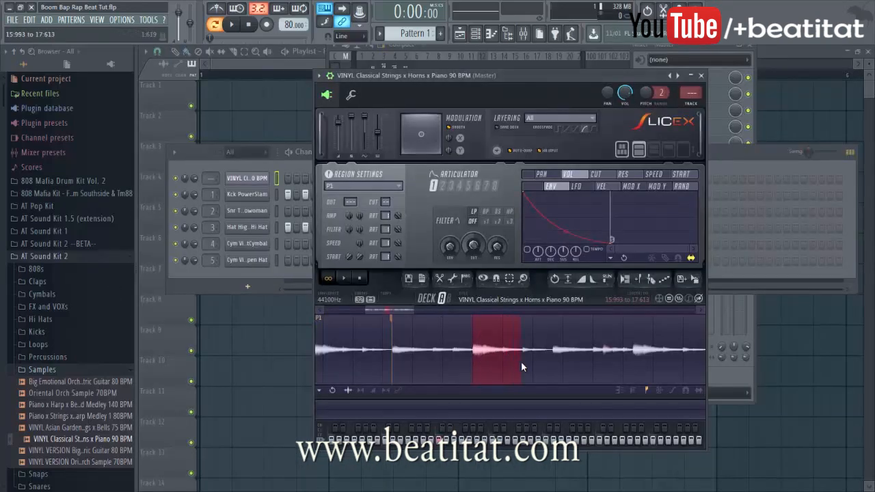
click(519, 350)
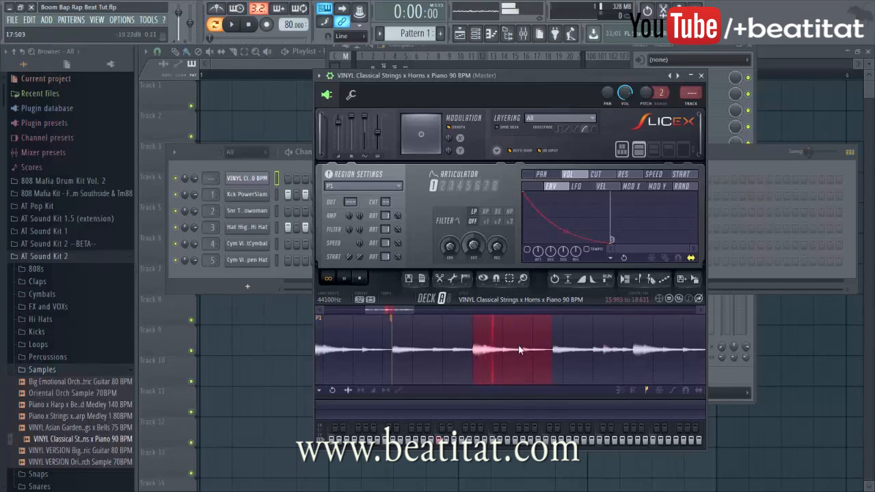
drag(537, 360, 521, 366)
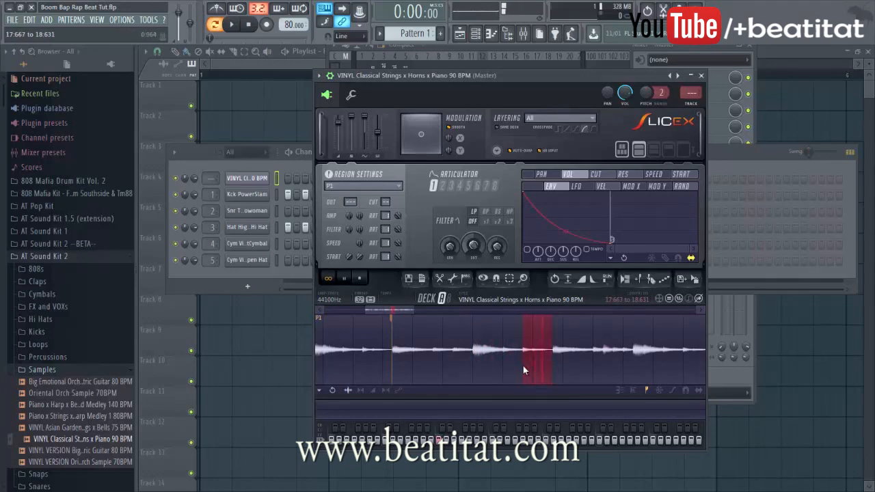
scroll(533, 362, up, 2)
drag(569, 354, 568, 355)
double_click(560, 356)
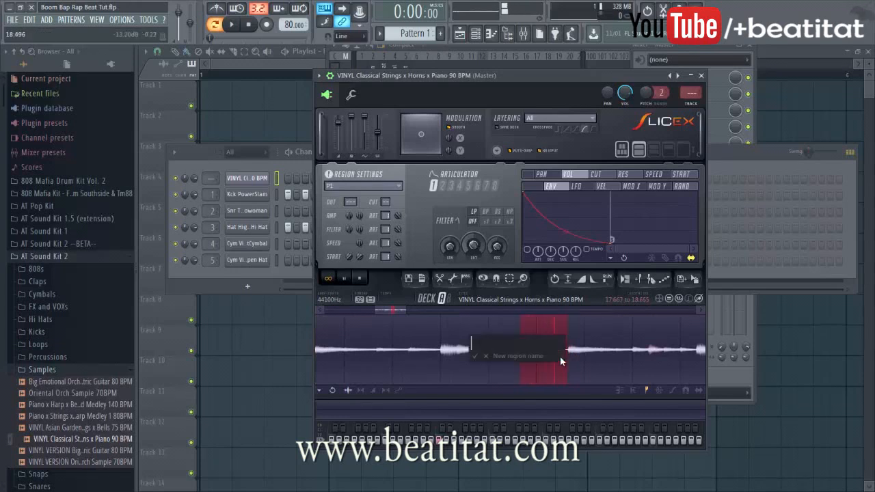
text(P2)
key(Return)
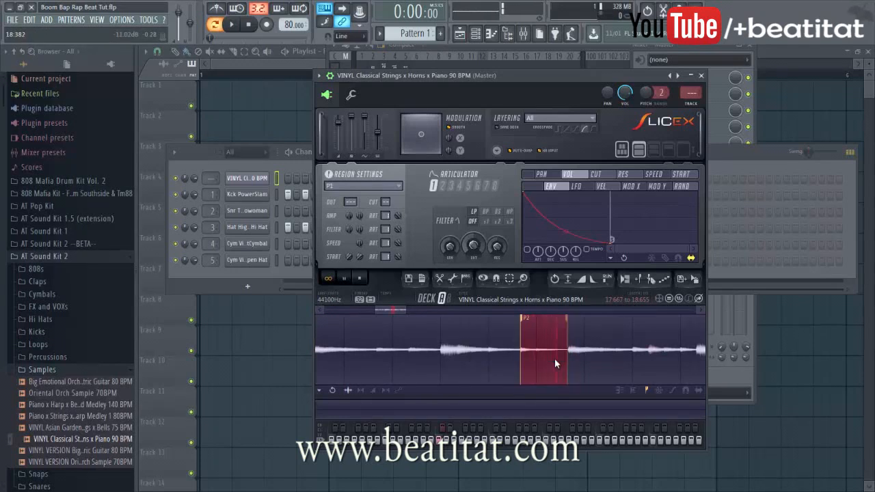
Mark the section after P2, extend its end to 20.319, and create region P3
drag(567, 357, 637, 358)
key(space)
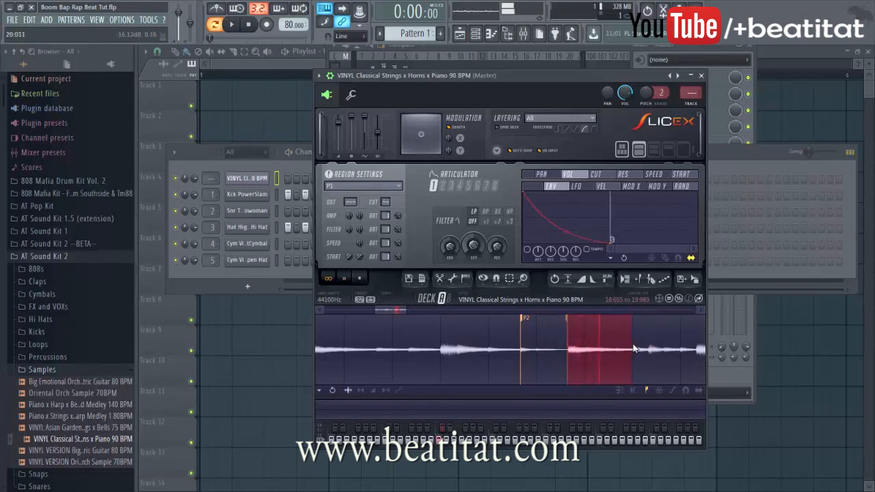
mouse_move(633, 354)
mouse_down()
mouse_move(651, 357)
mouse_move(633, 360)
mouse_up()
key(alt+m)
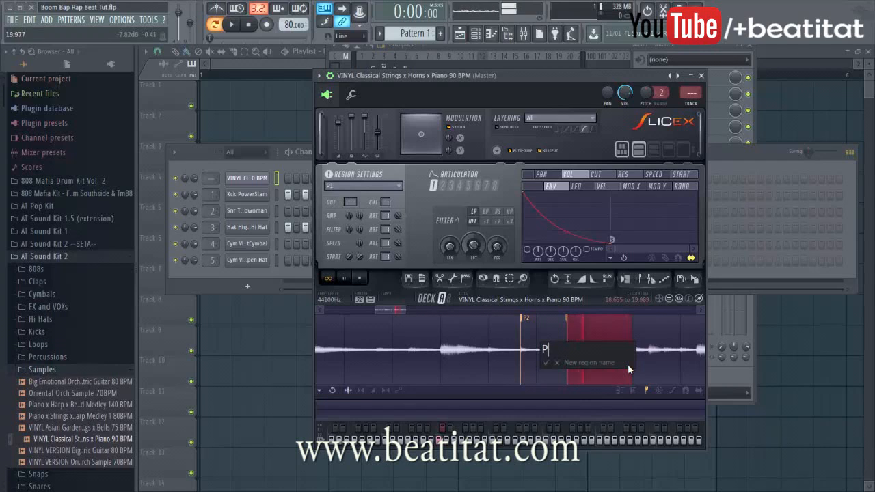
key(Return)
Mark the section after P3 and create region P4
mouse_move(633, 366)
mouse_down()
mouse_move(712, 377)
mouse_move(517, 366)
mouse_move(525, 366)
mouse_up()
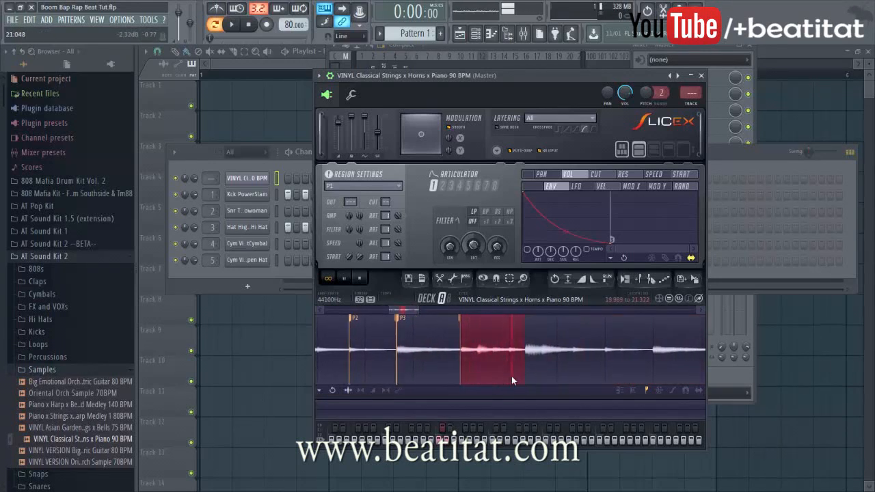
key(alt+m)
text(P4)
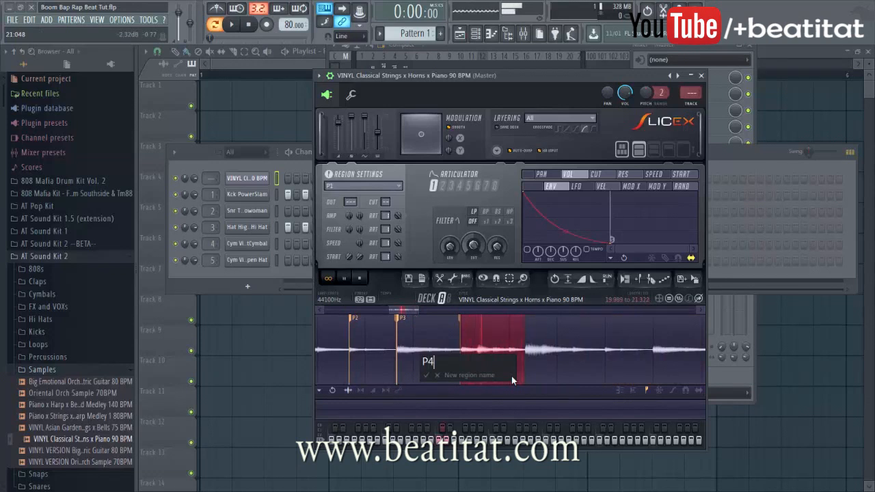
key(Return)
Mark and audition a section further into the sample, and create region P5
drag(524, 369, 654, 354)
scroll(653, 354, down, 4)
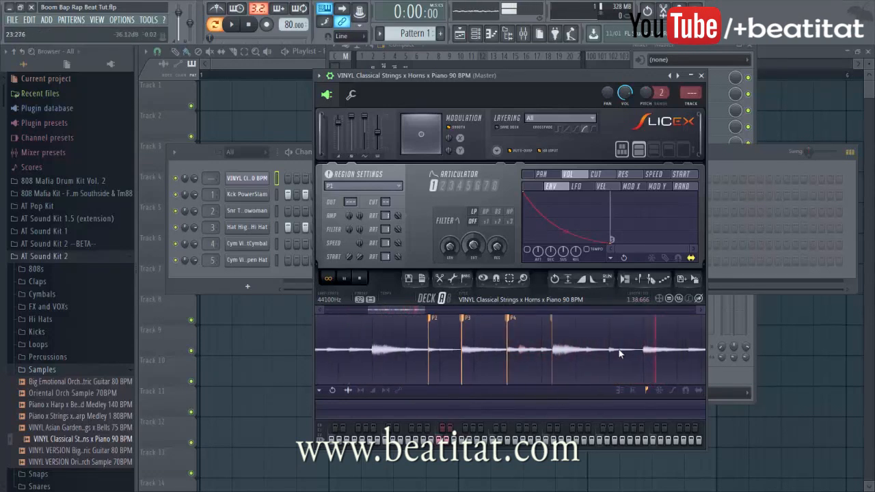
drag(419, 312, 458, 313)
scroll(533, 353, up, 5)
drag(421, 354, 494, 354)
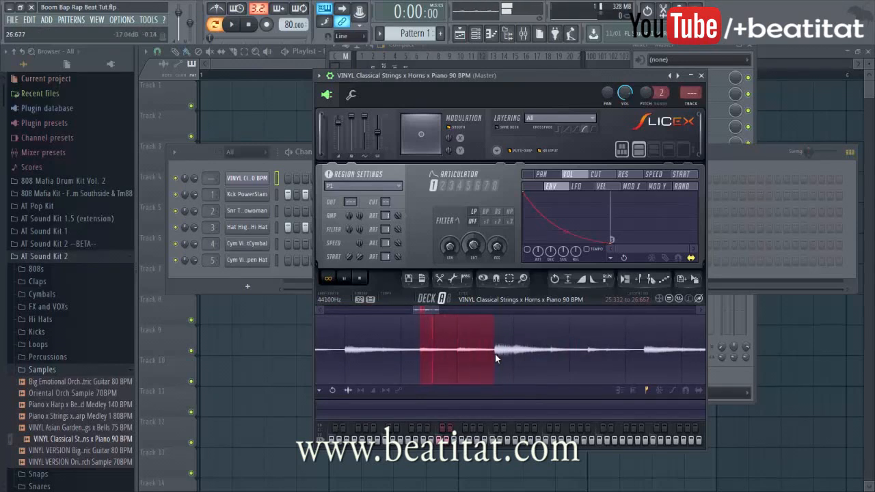
scroll(427, 363, up, 4)
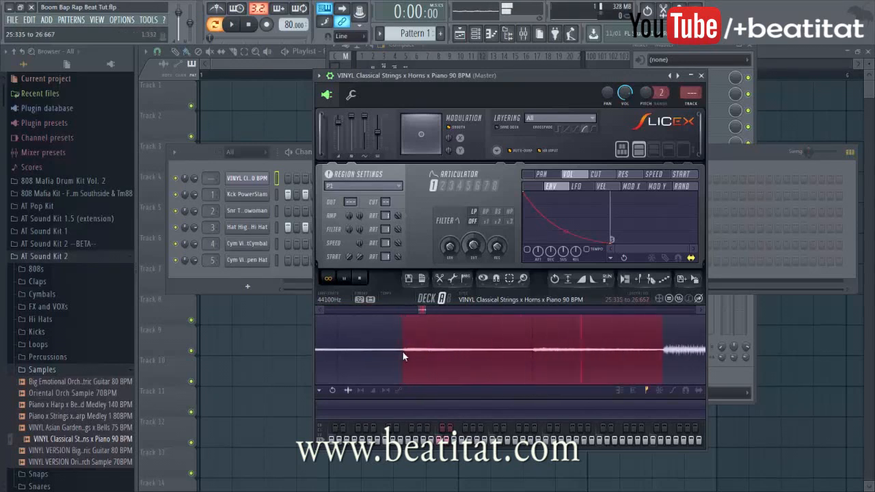
scroll(441, 346, down, 6)
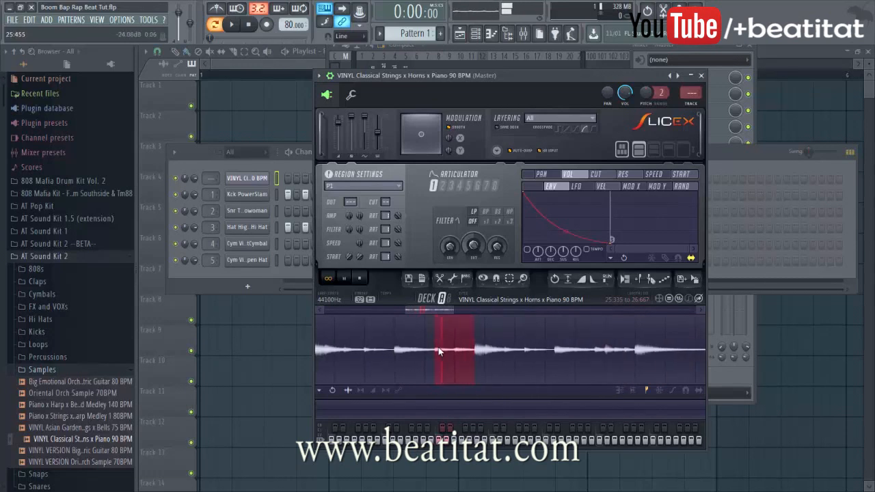
mouse_move(430, 311)
mouse_down()
mouse_move(406, 312)
mouse_move(424, 312)
mouse_up()
key(space)
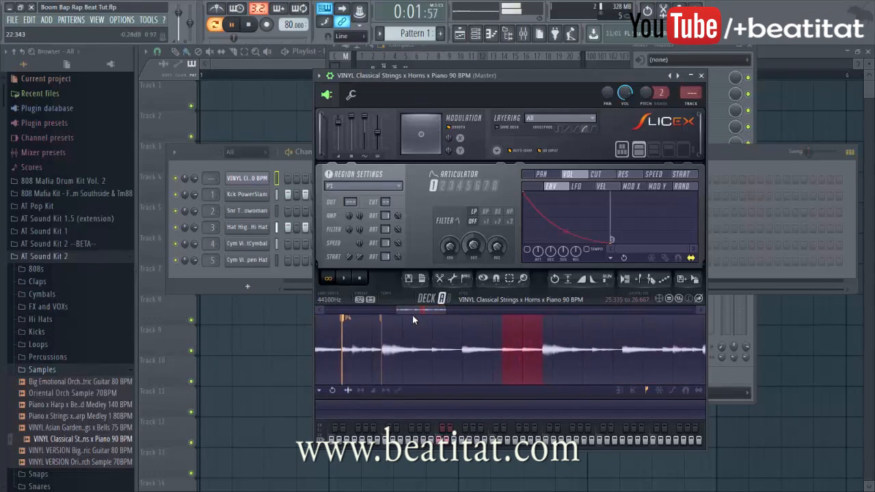
double_click(412, 315)
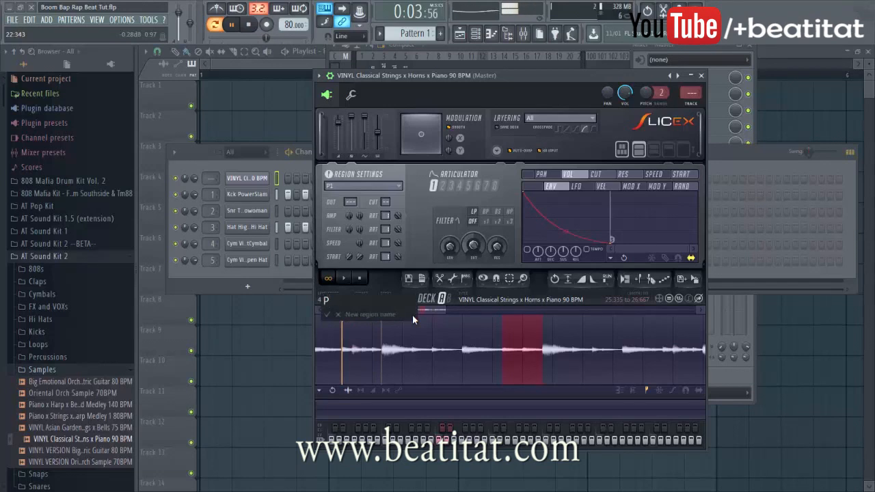
key(Return)
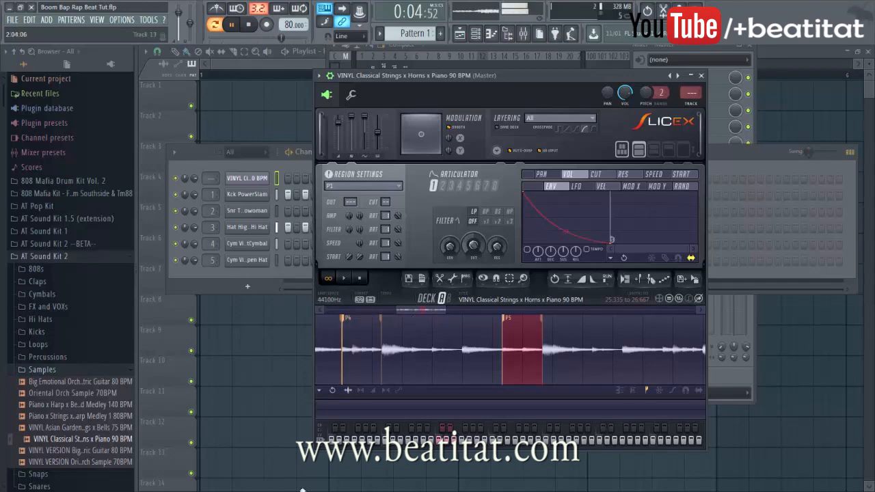
Stop playback and bring up the sliced piano channel's options menu
click(282, 164)
key(space)
click(466, 312)
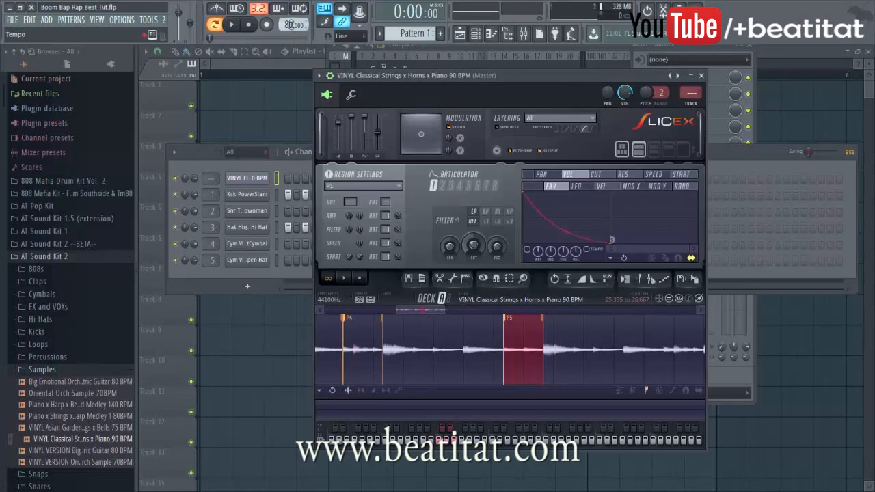
right_click(249, 178)
In the piano roll, place and lengthen a trial P5 note, add a second note, and audition
click(331, 179)
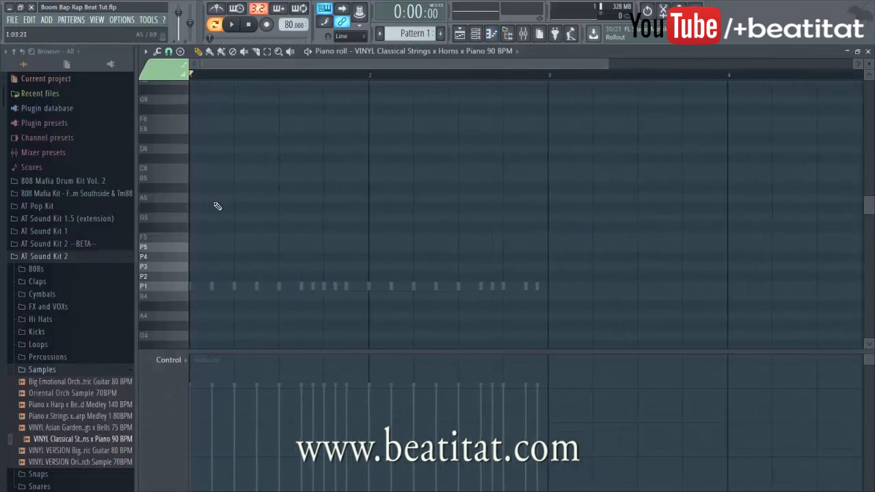
click(197, 246)
drag(209, 247, 192, 287)
click(236, 250)
key(space)
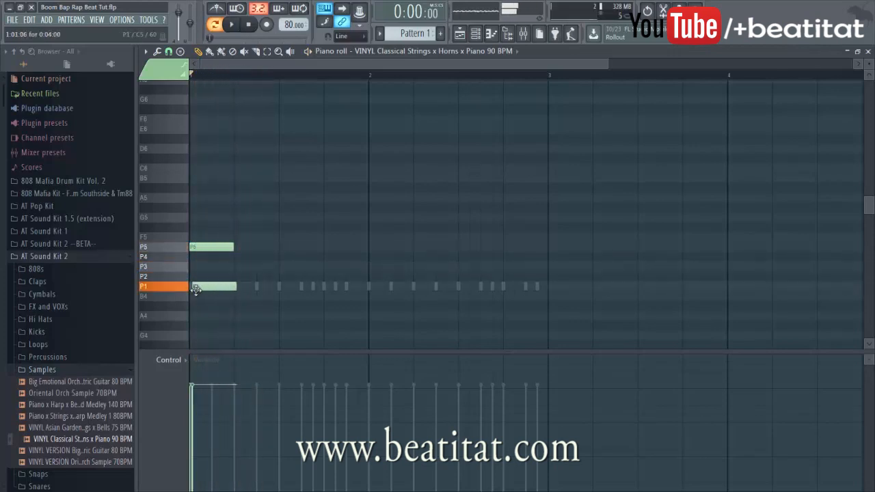
Add, stretch and delete trial P1 notes, stop playback, and close the piano roll
click(238, 287)
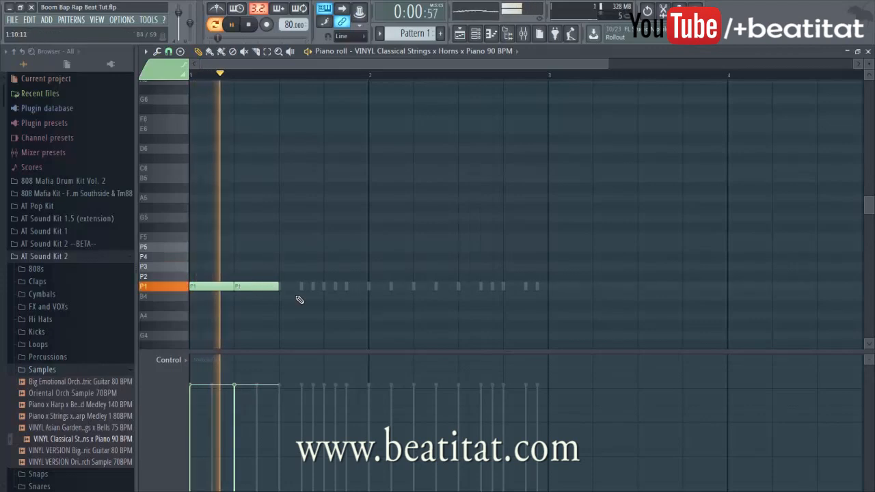
key(space)
right_click(265, 288)
key(space)
drag(235, 286, 277, 286)
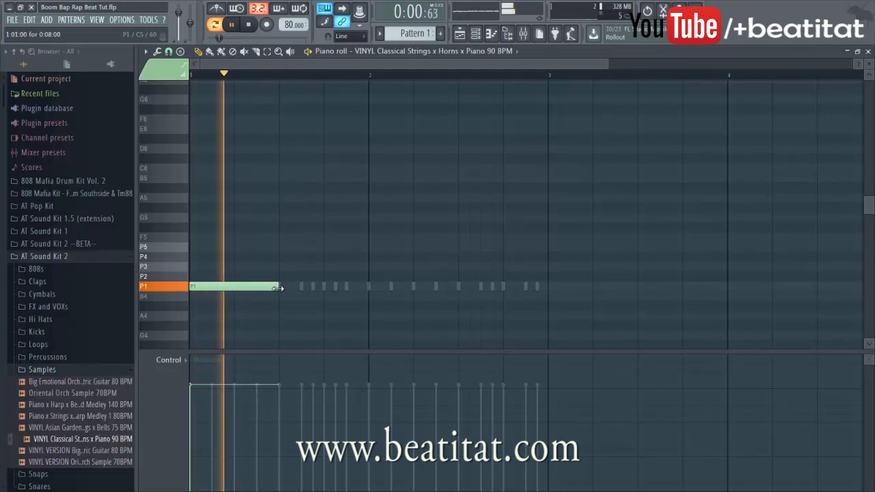
right_click(269, 290)
key(space)
key(Escape)
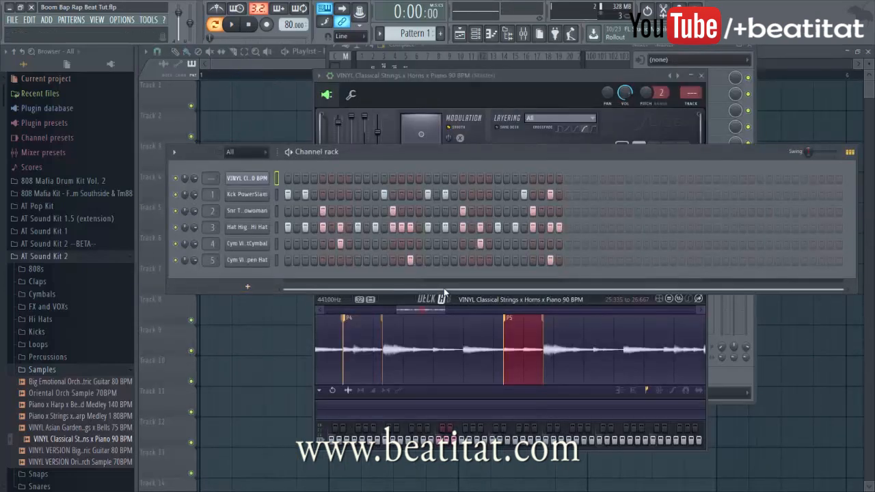
Run the Slicex time stretcher / pitch shifter, preview the result, and apply it
click(438, 348)
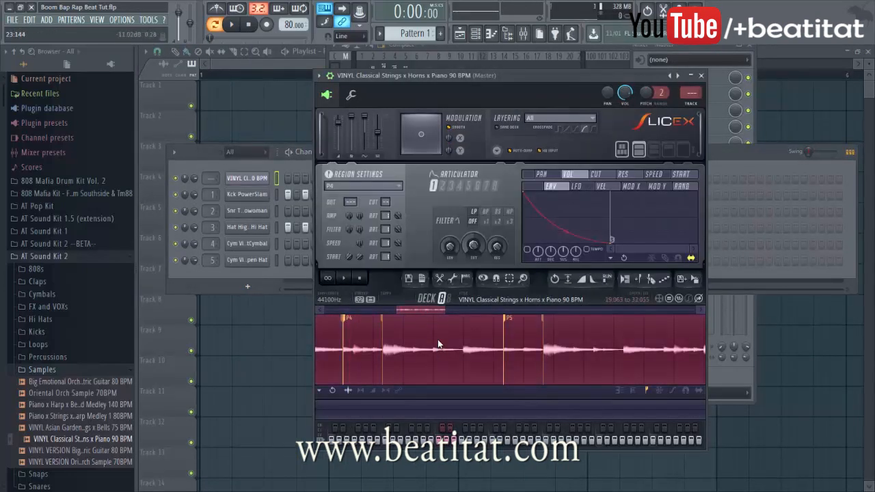
key(ctrl+t)
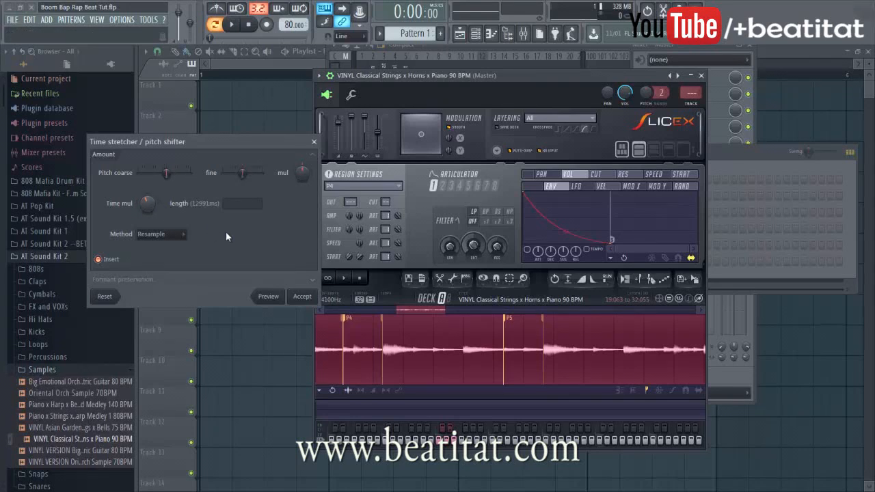
click(280, 299)
click(306, 301)
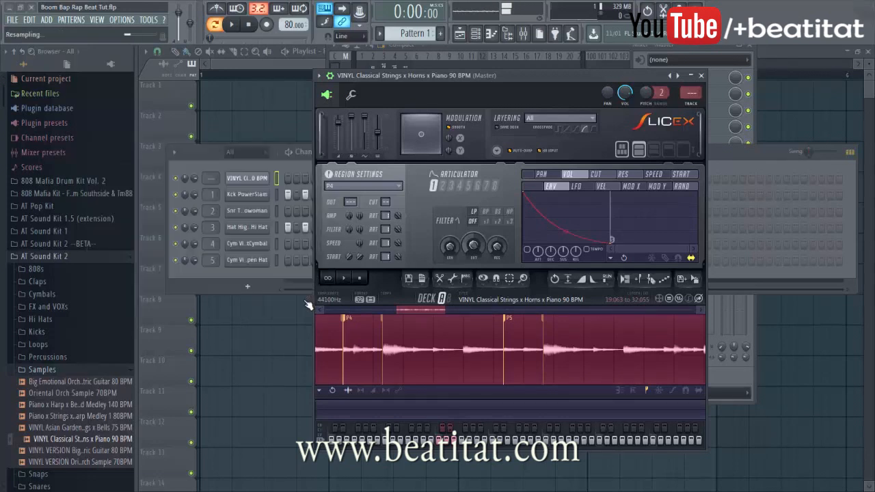
Audition slices P2 through P4 in the VINYL channel's piano roll
click(286, 266)
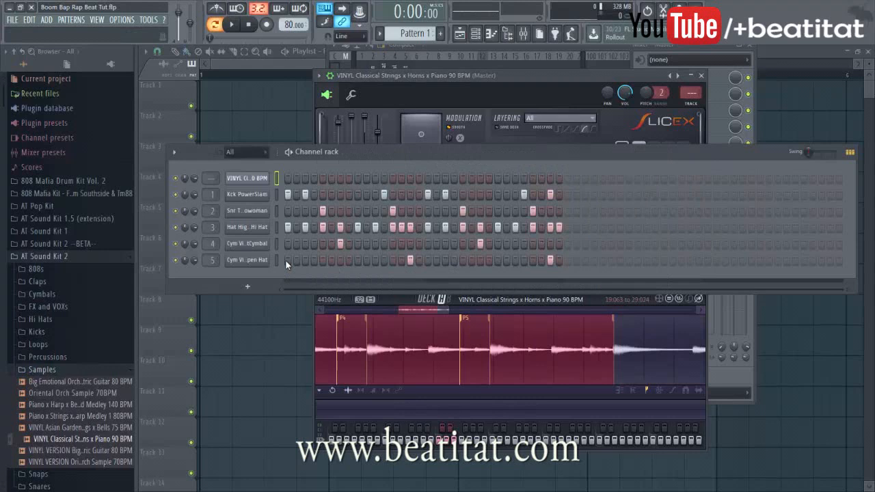
right_click(265, 179)
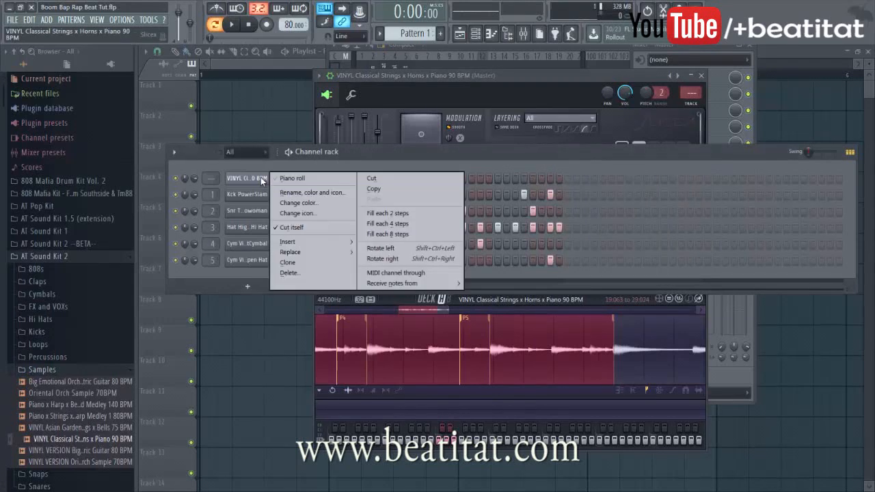
click(313, 178)
drag(168, 276, 175, 252)
key(Escape)
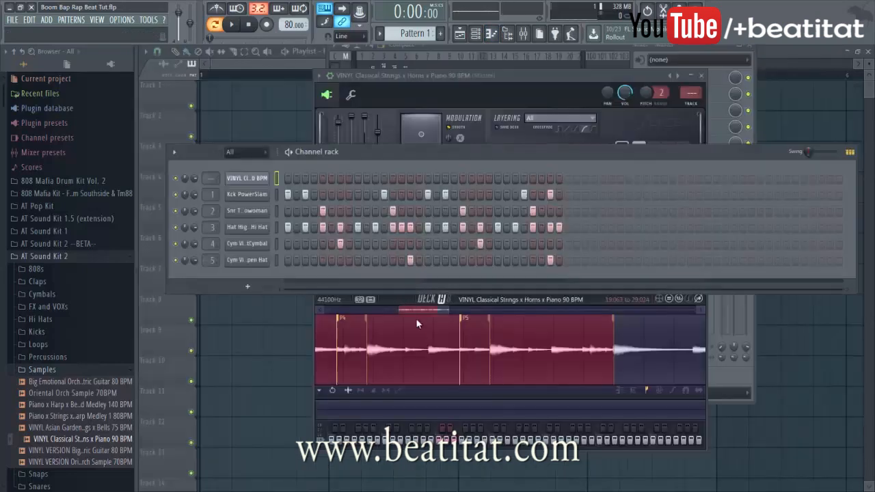
Undo twice in Slicex to restore the previous waveform selection
click(427, 364)
key(ctrl+z)
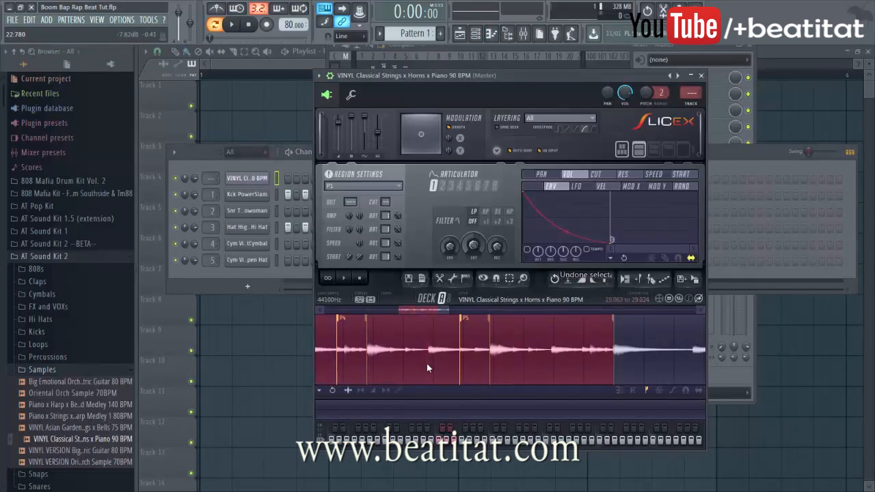
key(ctrl+z)
scroll(431, 357, down, 6)
scroll(480, 335, down, 3)
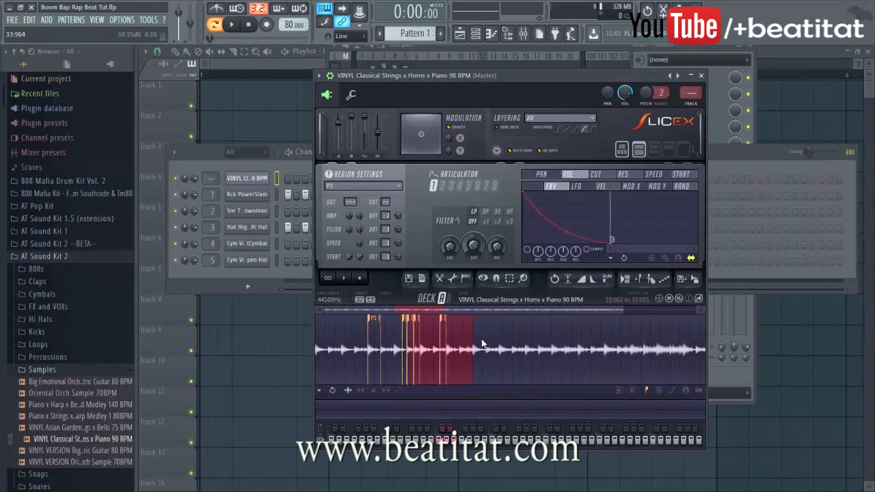
Select the whole waveform with Ctrl+A and resample it through the time stretcher
key(ctrl+a)
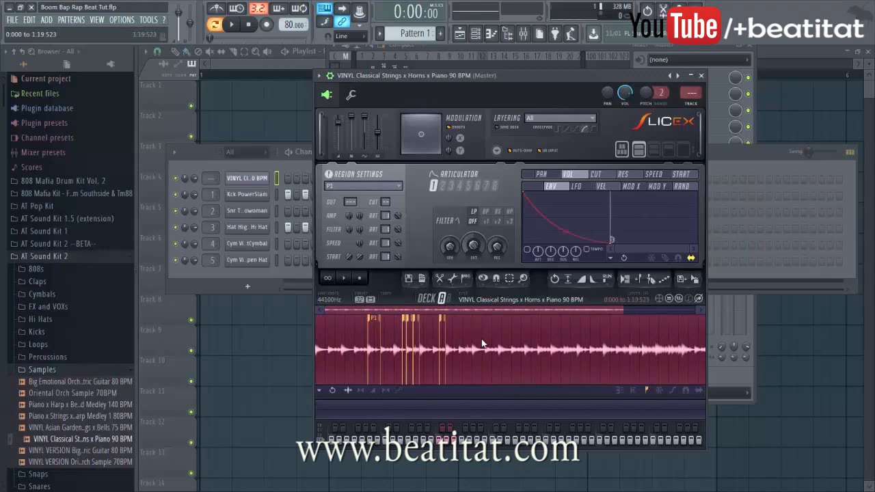
key(alt+t)
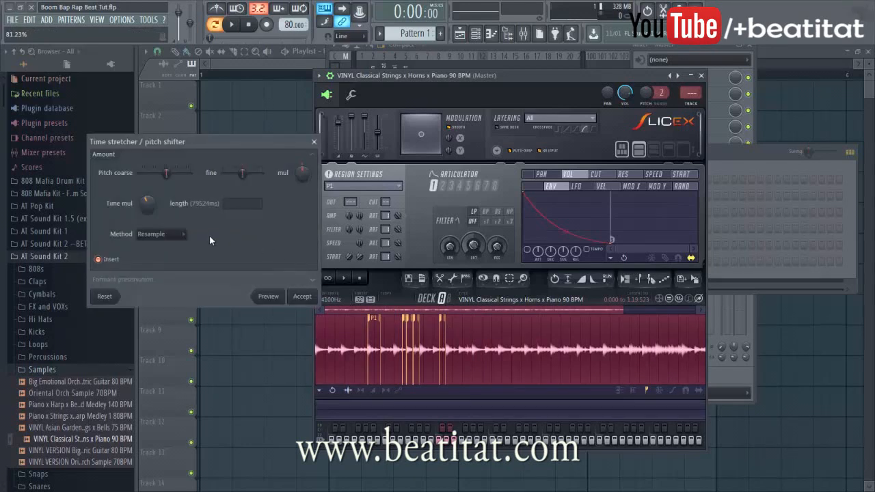
click(301, 298)
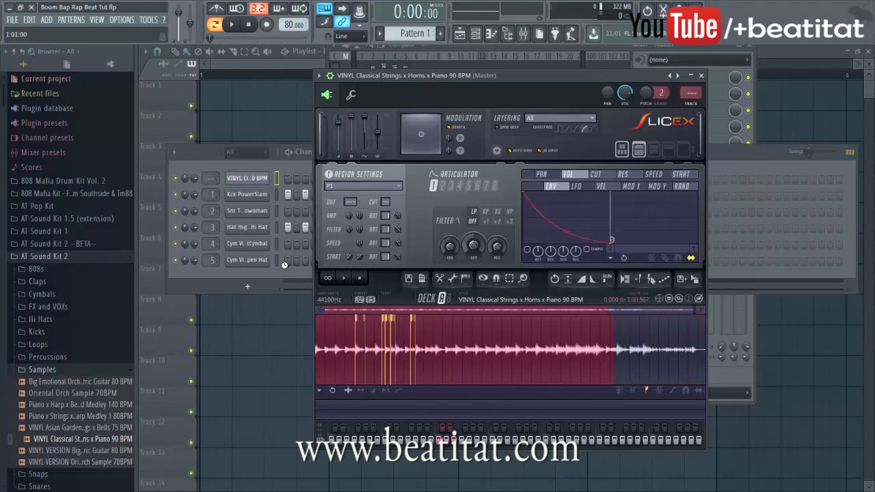
right_click(248, 178)
In the VINYL piano roll, audition slices and draw two P3 notes at bar 1
click(289, 180)
click(151, 286)
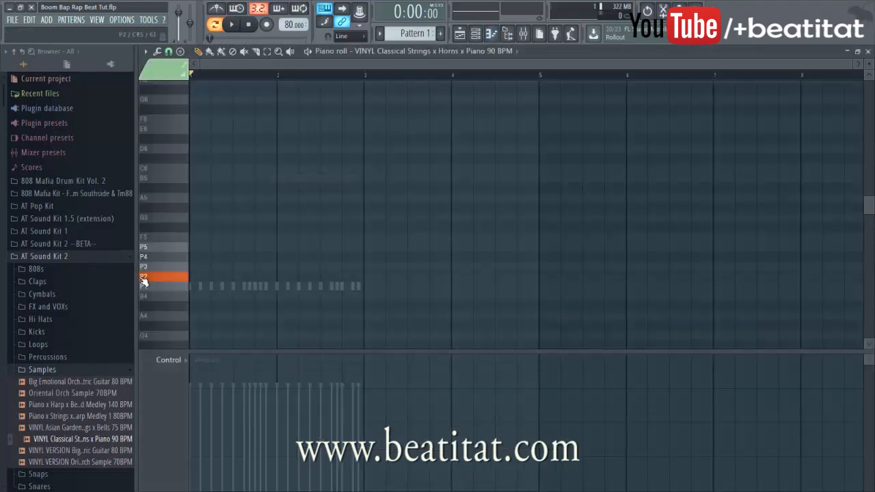
drag(153, 287, 161, 272)
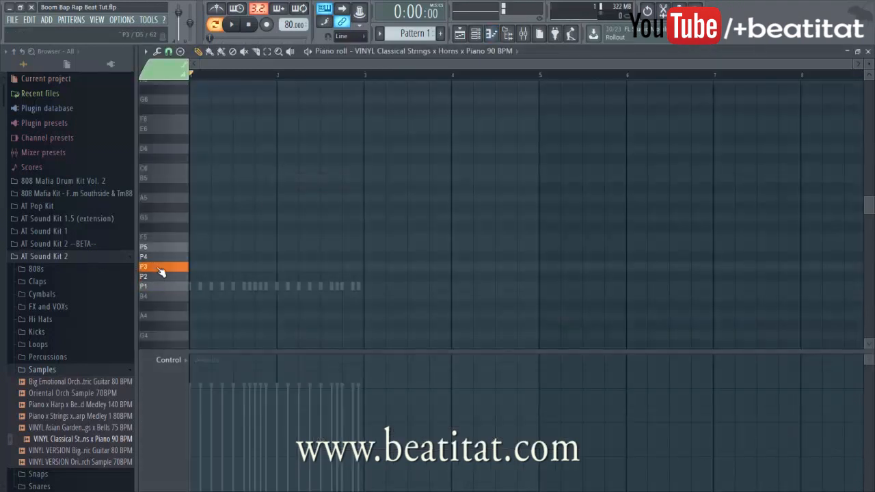
click(193, 269)
key(space)
drag(232, 267, 210, 281)
click(214, 268)
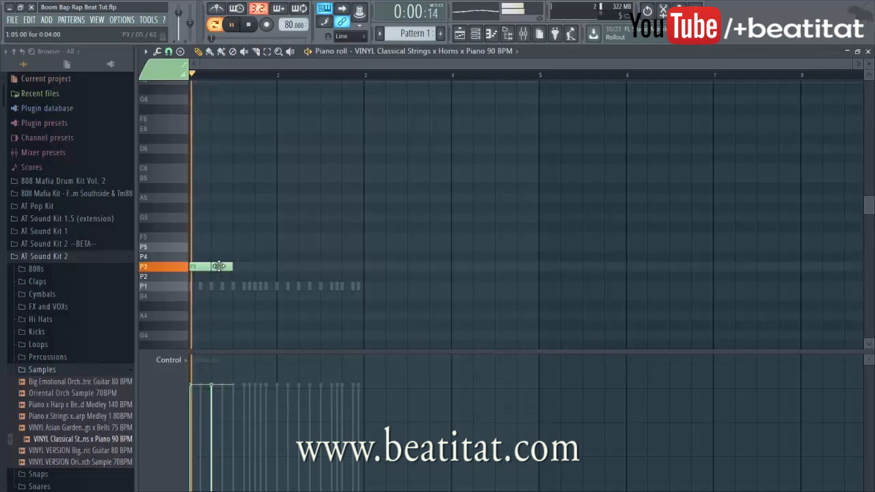
Add P4, P5, P2, P2, P3, P3 notes to finish the phrase and close the piano roll
scroll(225, 265, up, 2)
click(266, 255)
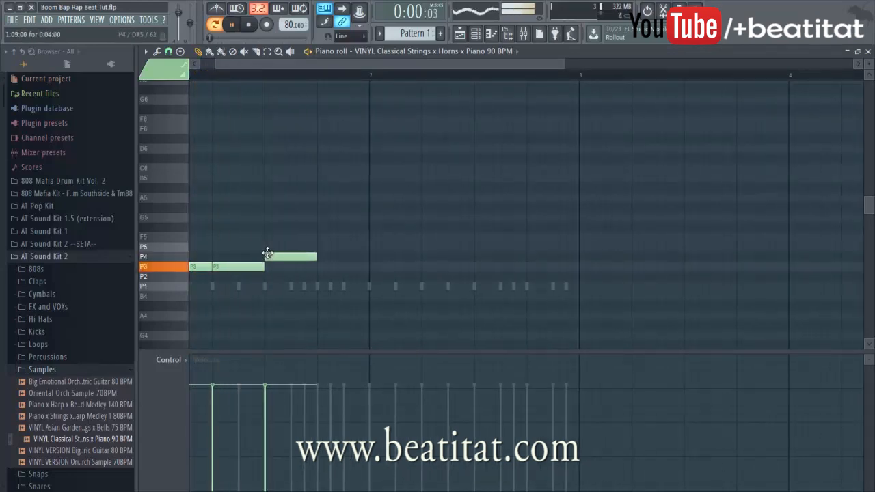
click(321, 247)
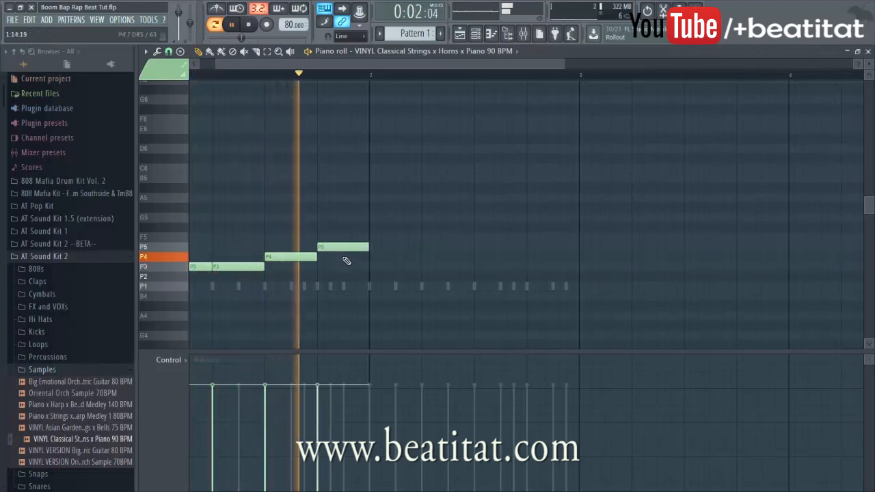
click(376, 276)
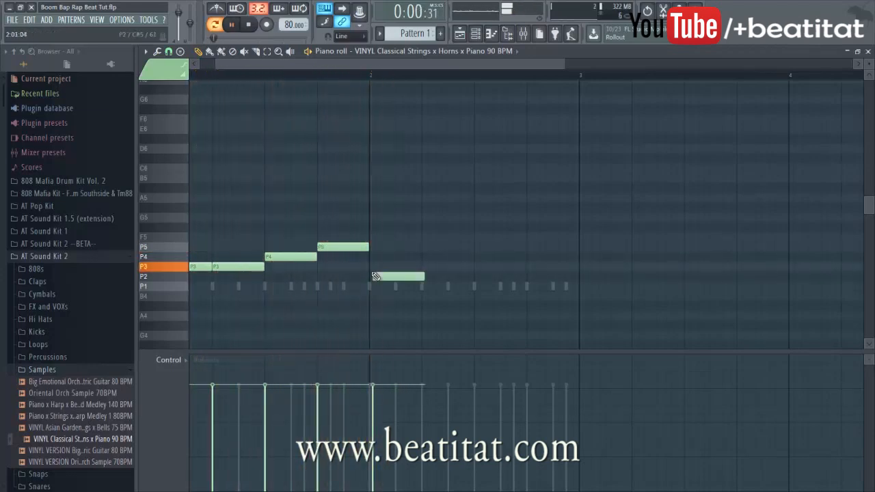
click(425, 277)
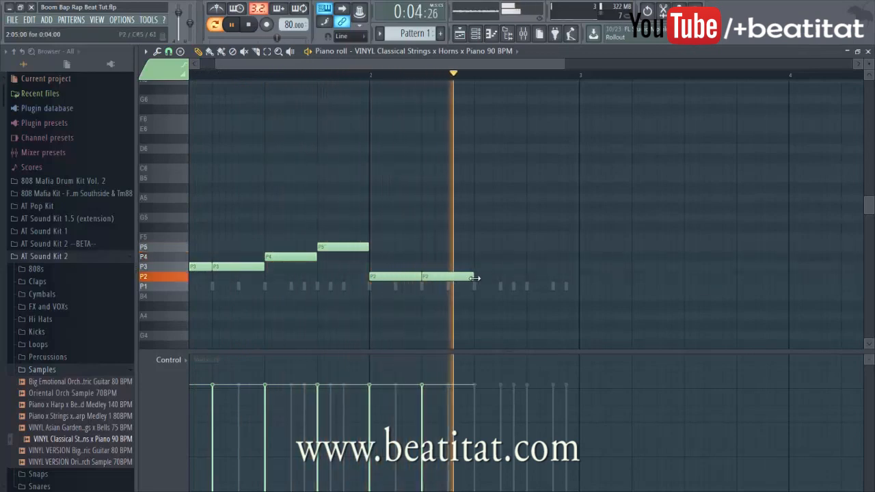
click(499, 267)
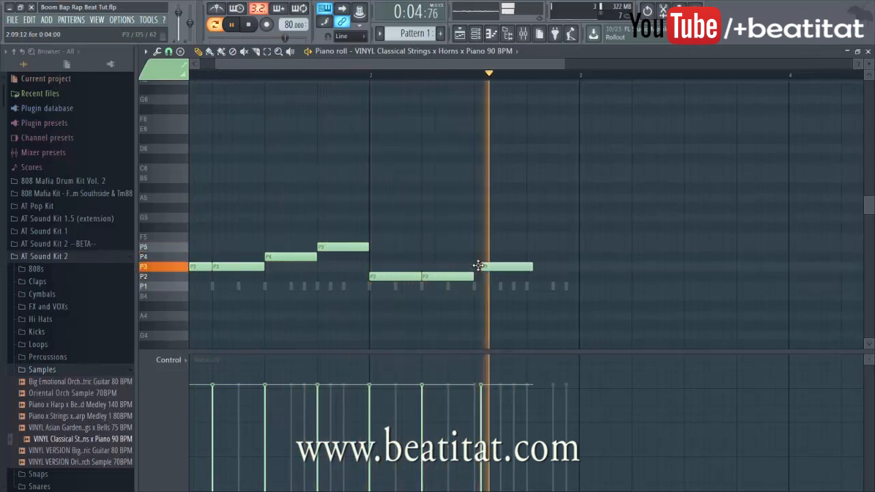
click(531, 267)
key(Escape)
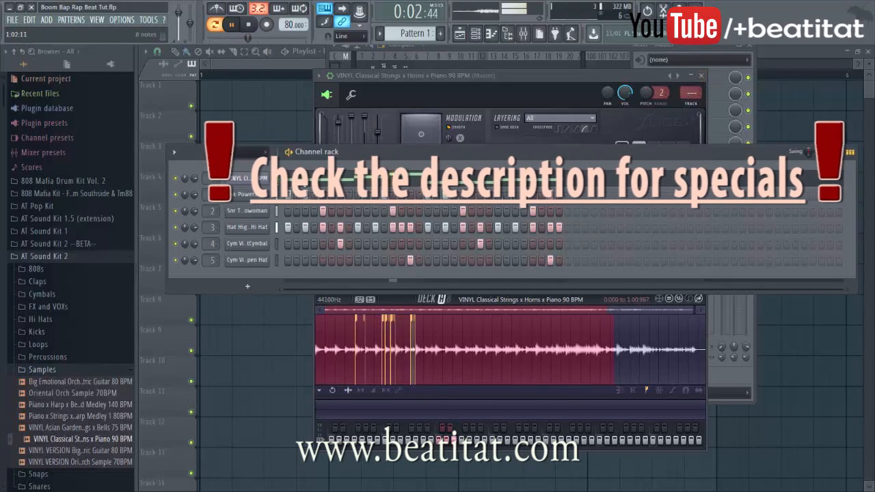
Route the VINYL strings channel to mixer track 6
click(247, 178)
click(246, 178)
double_click(691, 94)
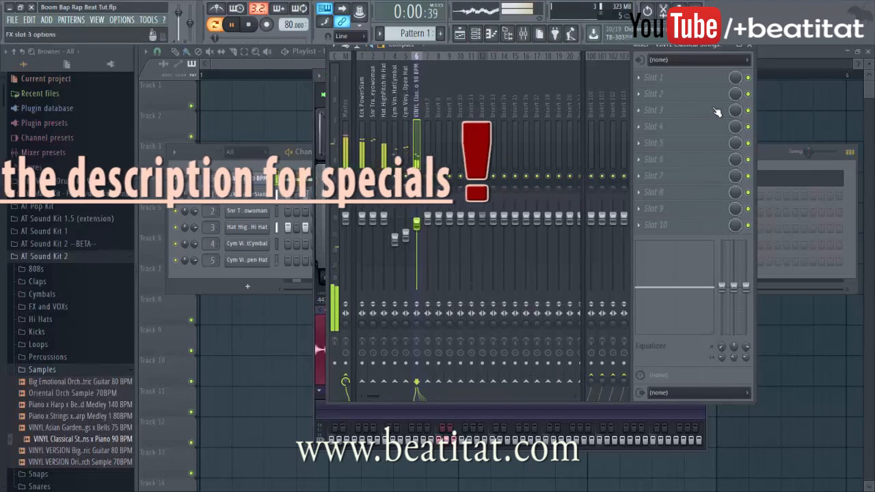
Load Fruity parametric EQ 2 on track 6 with a band 1 high-pass and 2434 Hz band 5 boost
click(716, 112)
click(724, 247)
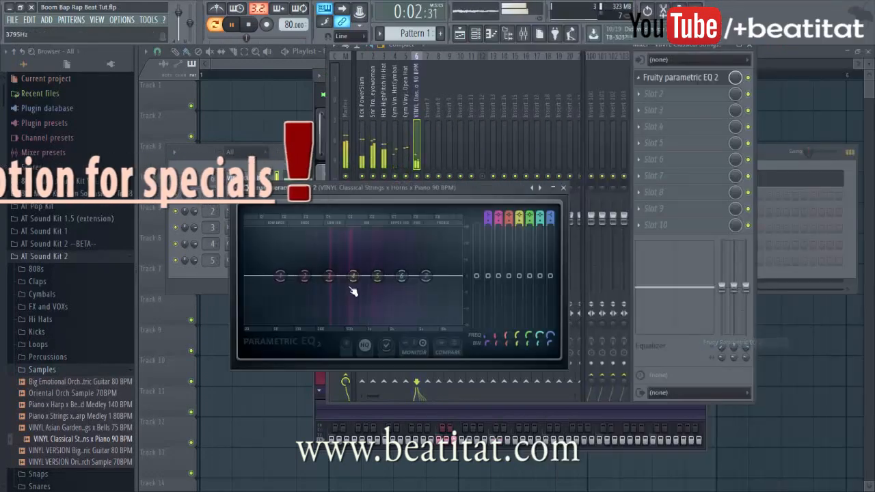
drag(488, 217, 487, 229)
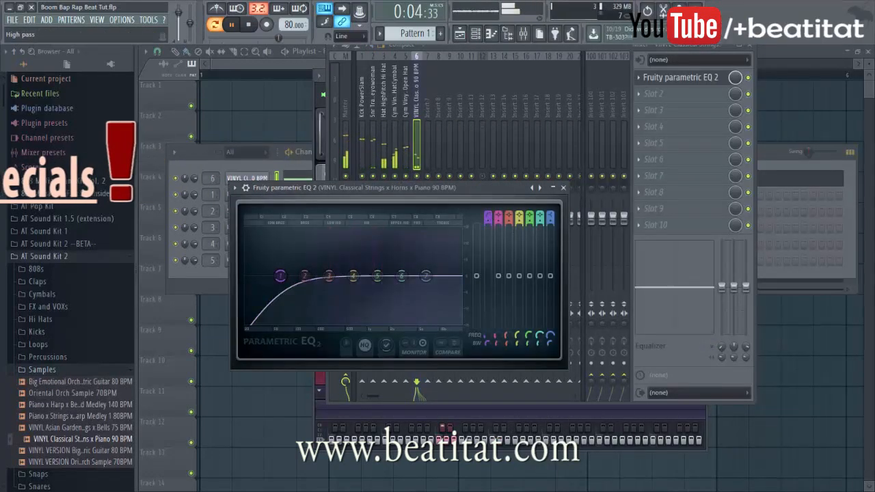
drag(354, 276, 396, 270)
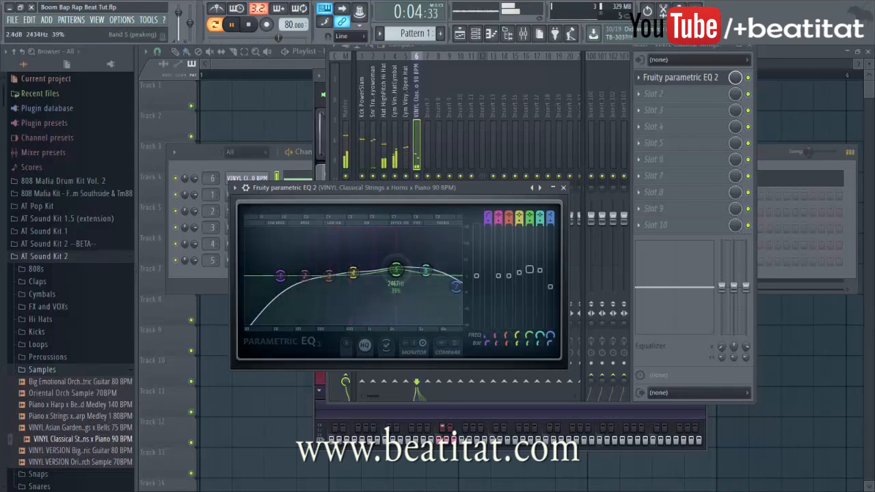
click(563, 188)
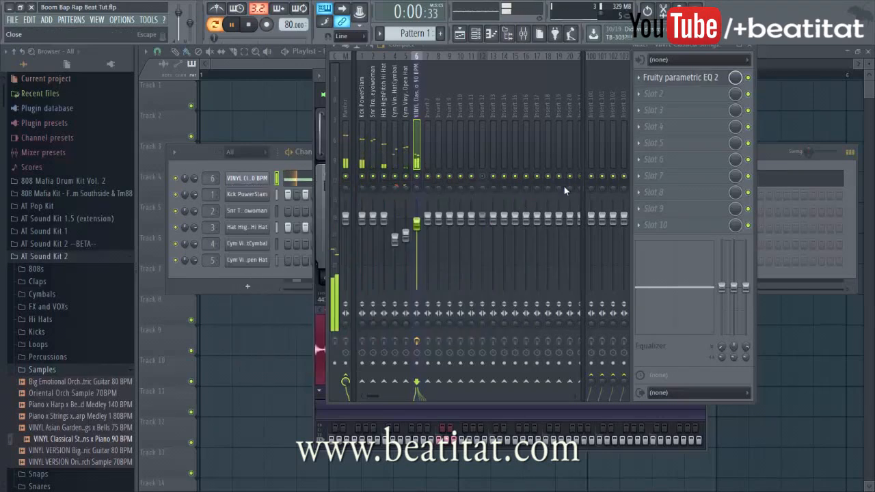
Collapse the browser's Samples folder, bring the mixer forward, and stop playback
click(288, 171)
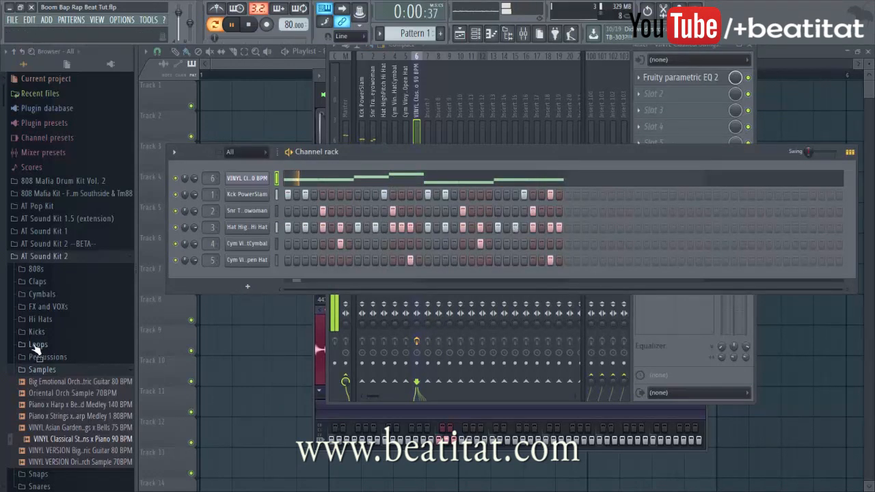
click(56, 370)
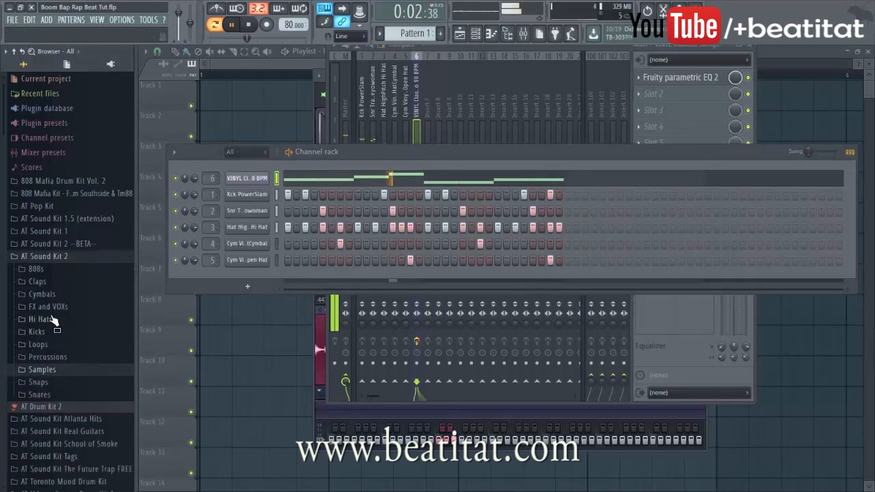
click(412, 117)
key(space)
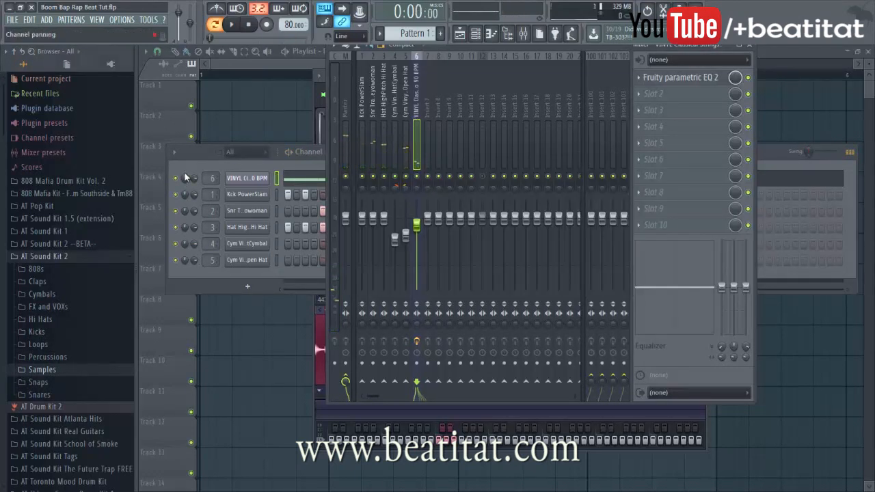
Play the VINYL strings notes in the piano roll, then open the Kick track's first effect slot
click(261, 173)
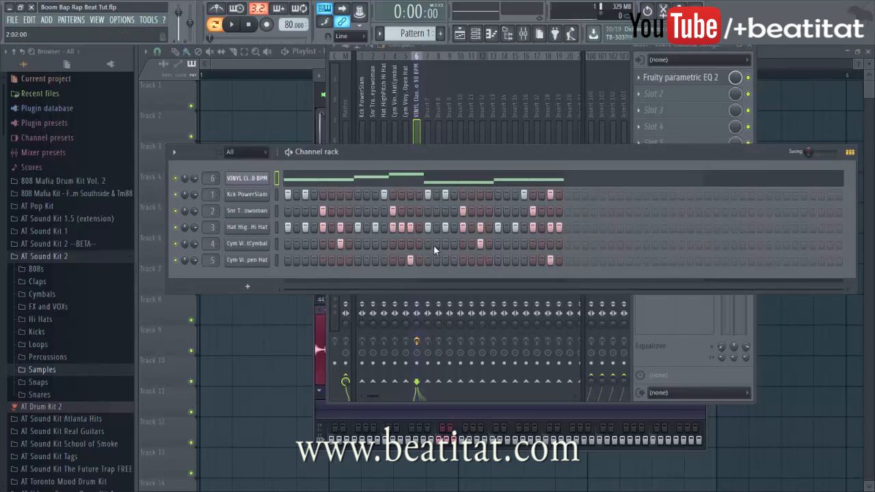
click(265, 180)
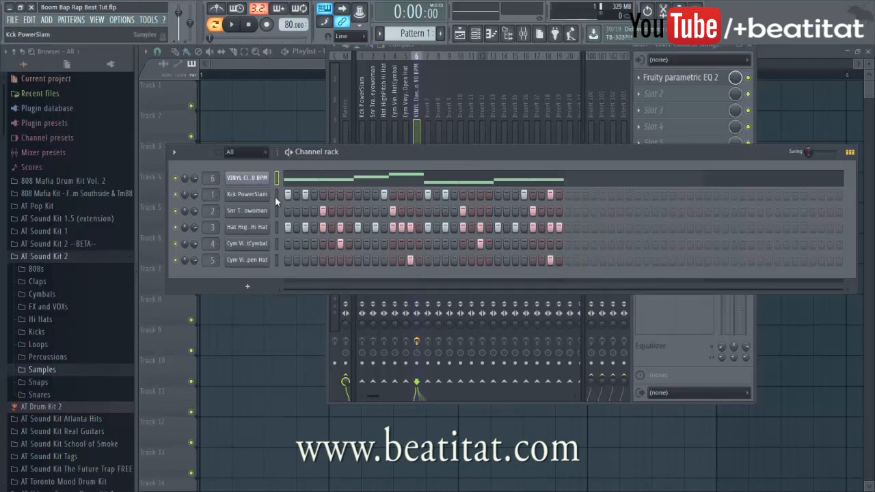
click(307, 180)
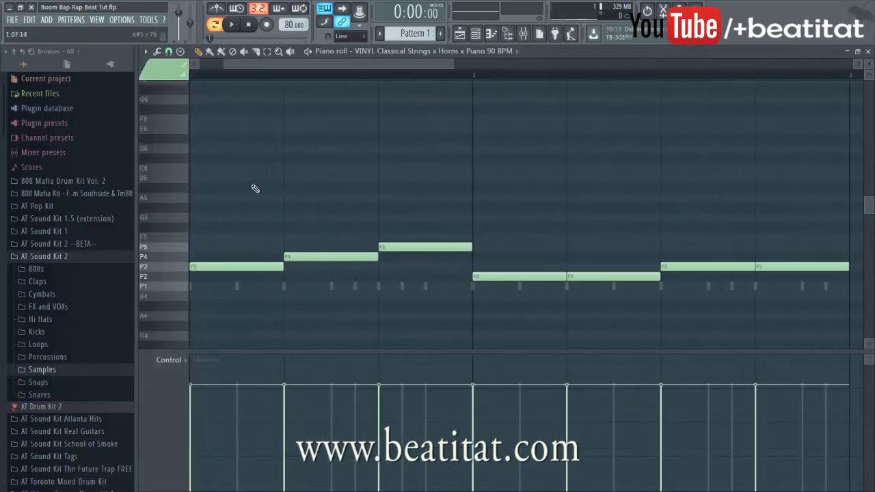
key(space)
key(Escape)
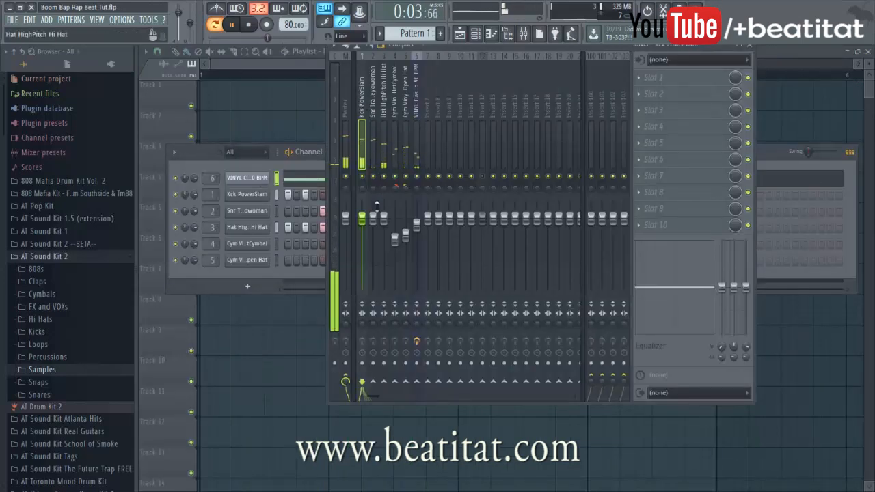
click(697, 78)
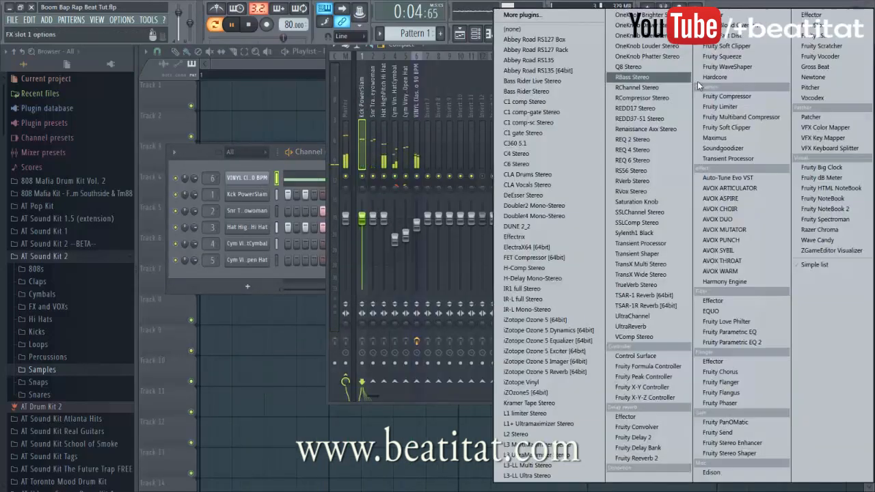
Give the kick Fruity Parametric EQ 2 (264 Hz +3.4 dB, high shelf -4.3 dB); set Hat HighPitch to -2.6 dB
click(752, 343)
drag(275, 248, 299, 240)
key(space)
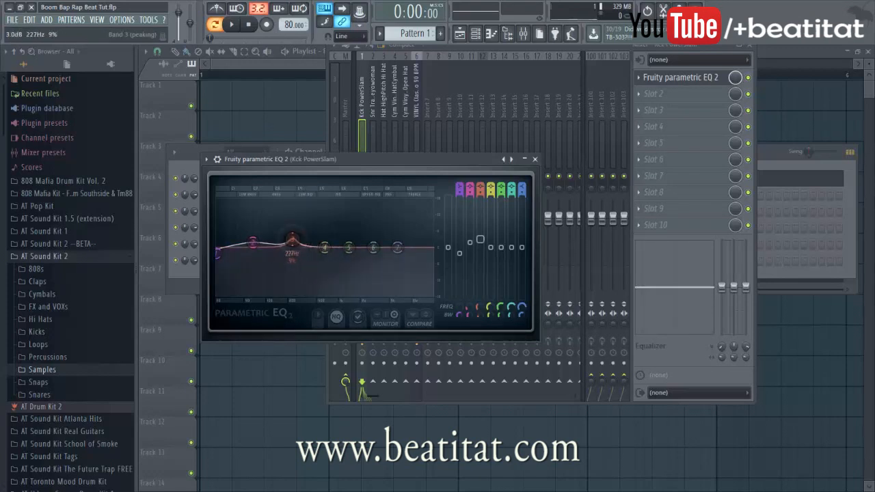
key(space)
drag(293, 240, 296, 237)
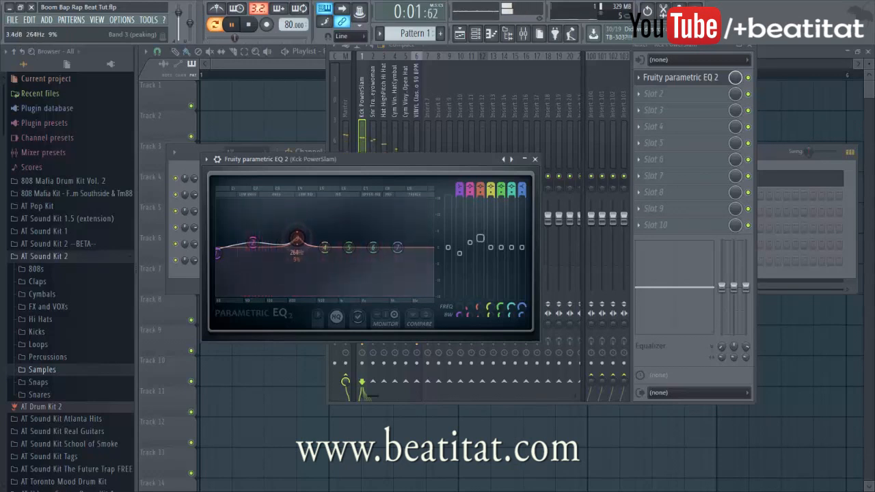
drag(397, 248, 391, 267)
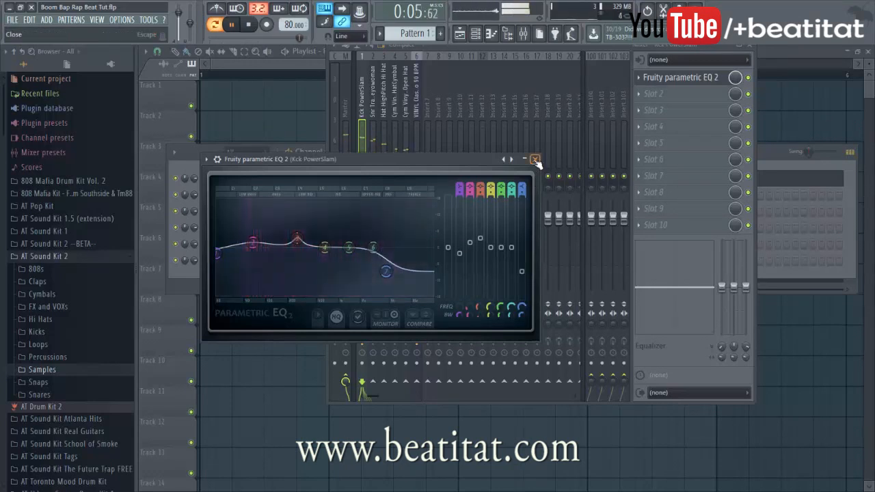
click(535, 158)
click(381, 150)
drag(384, 217, 384, 225)
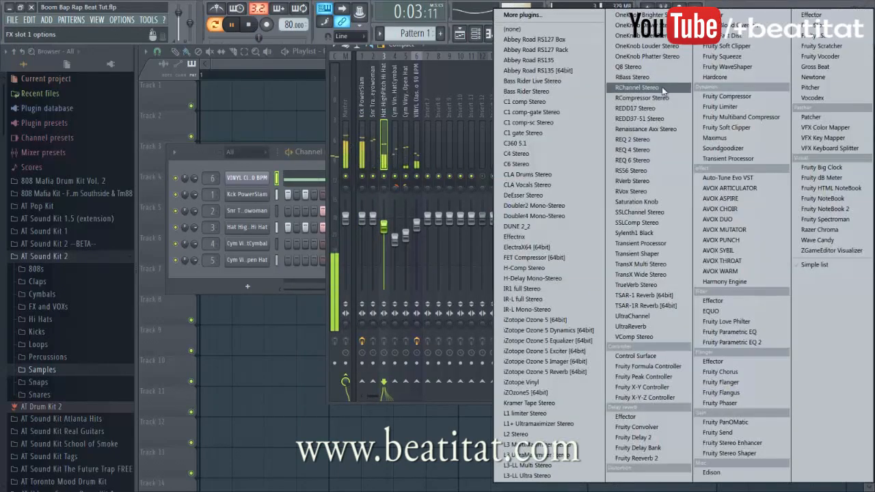
Load Fruity Parametric EQ 2 on the hi-hat insert, cutting lows with band 1 at 1612 Hz, -10.9 dB
click(656, 77)
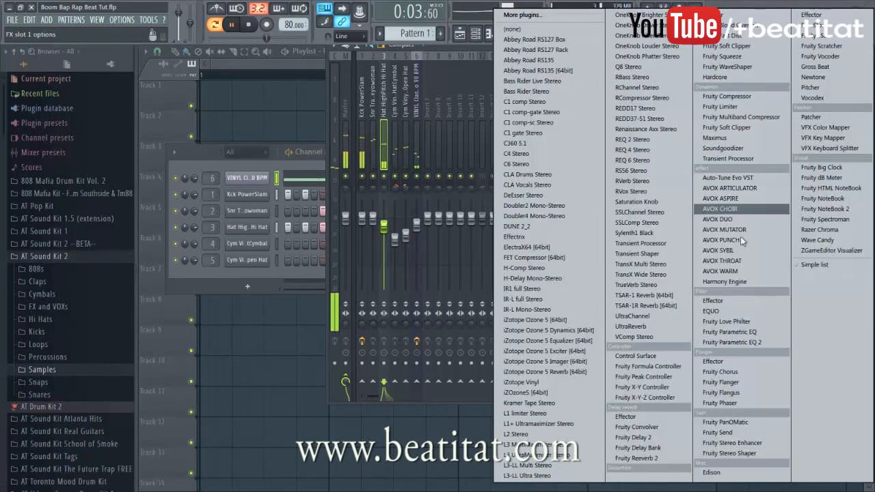
click(732, 341)
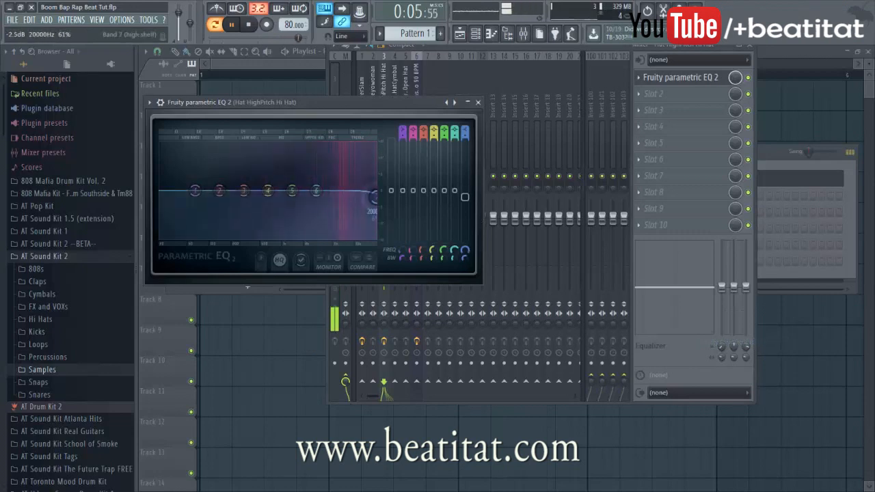
drag(320, 189, 358, 186)
drag(195, 190, 290, 214)
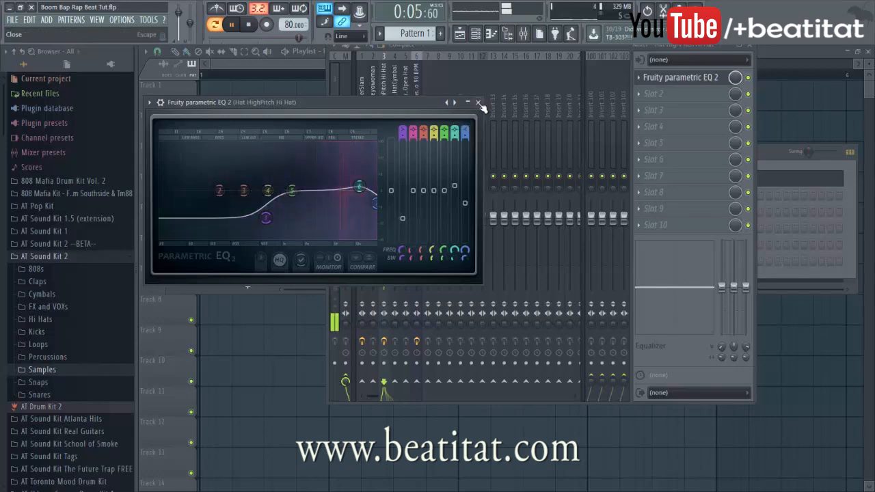
click(479, 103)
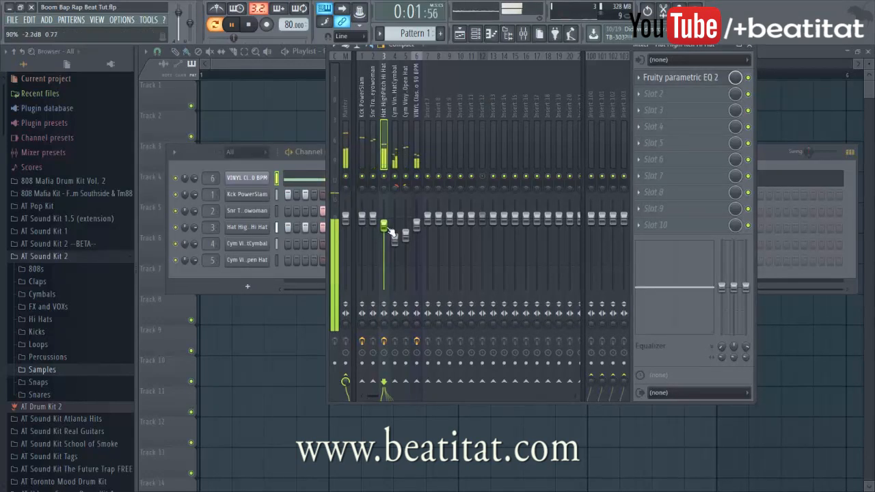
Add Fruity Parametric EQ 2 to the snare insert, lowering the low shelf and raising band 4 to 1.8 dB at 632 Hz
click(345, 134)
click(374, 125)
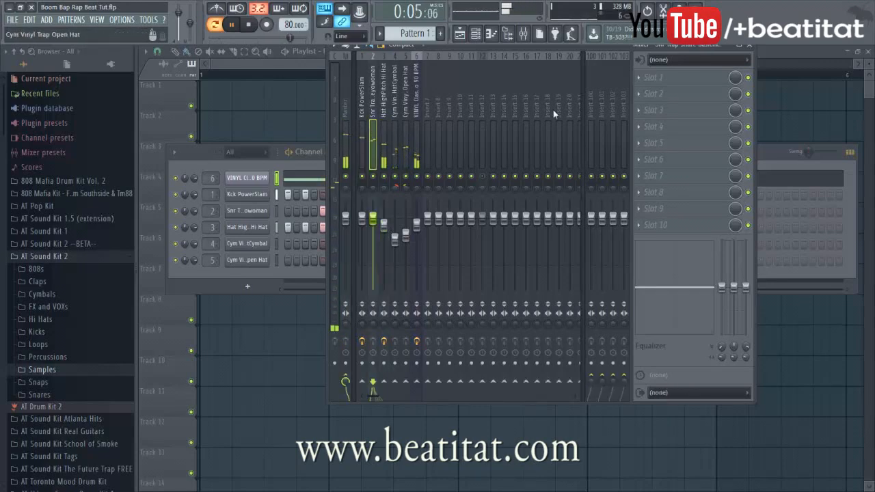
click(683, 77)
click(746, 342)
drag(279, 276, 282, 301)
drag(401, 275, 454, 280)
drag(352, 275, 353, 272)
drag(279, 296, 288, 305)
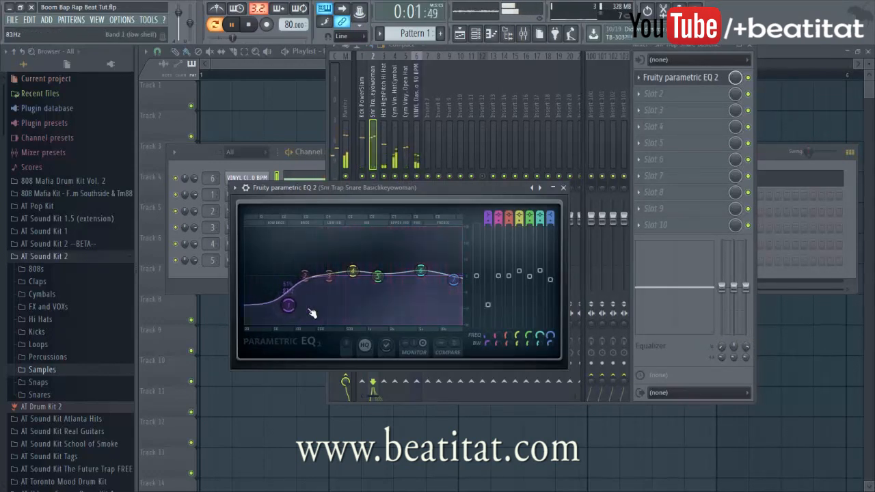
click(563, 188)
Check the Cym Vinyl Trap Open Hat channel settings and stop playback
click(265, 261)
key(space)
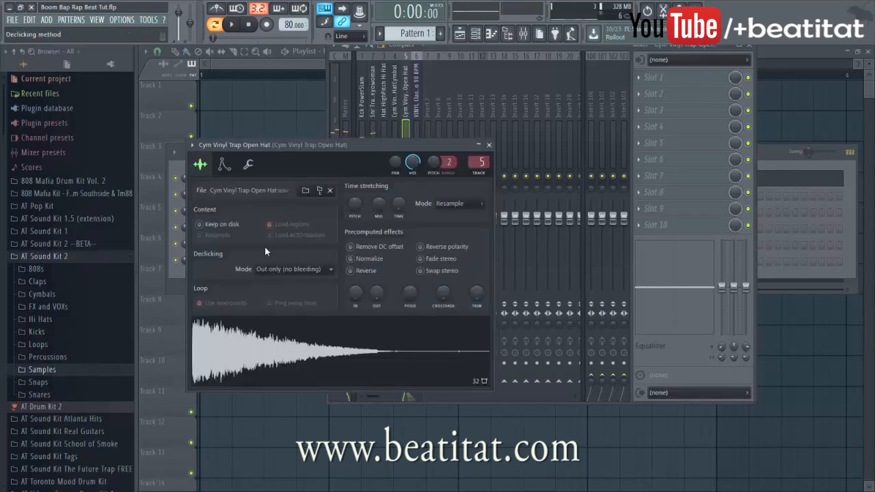
click(488, 146)
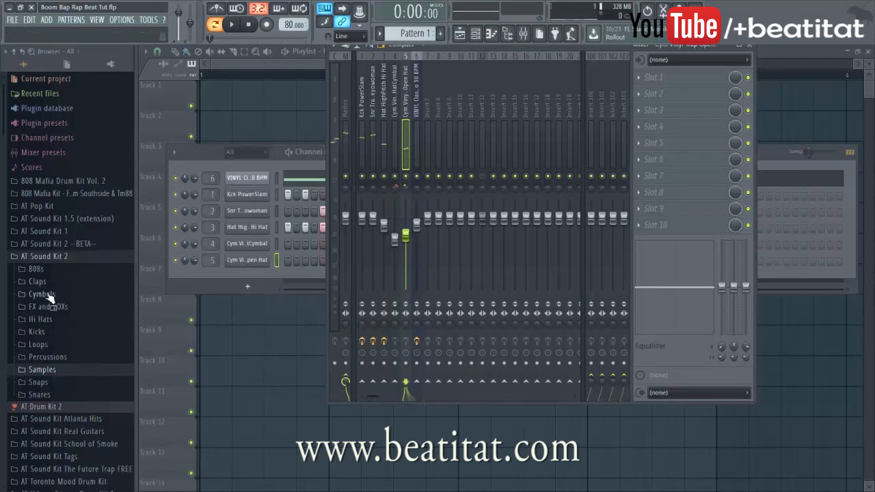
Audition samples in the Snares folder, settling on Snr RealHollow Snap
click(38, 382)
click(38, 382)
click(39, 394)
click(72, 394)
click(77, 383)
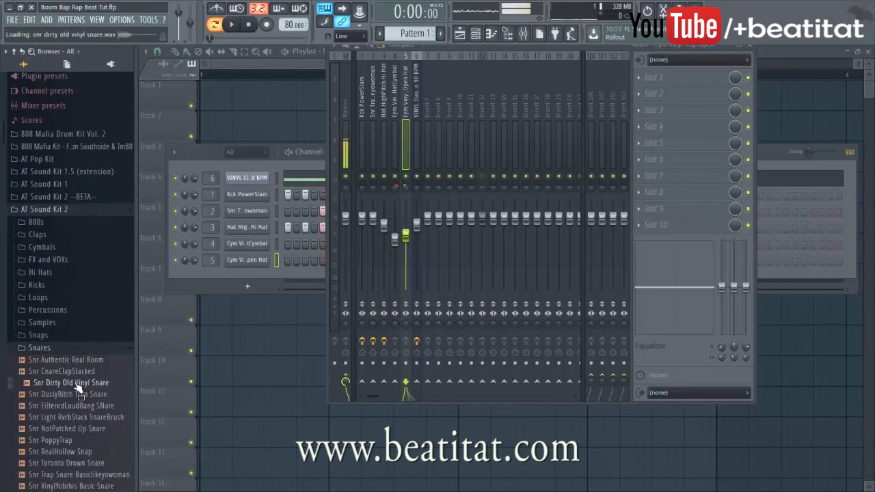
click(75, 371)
click(76, 359)
click(93, 452)
click(91, 442)
click(90, 452)
Add Snr RealHollow Snap as a new channel with four steps and open its settings
drag(211, 288, 232, 296)
click(322, 276)
key(space)
click(393, 276)
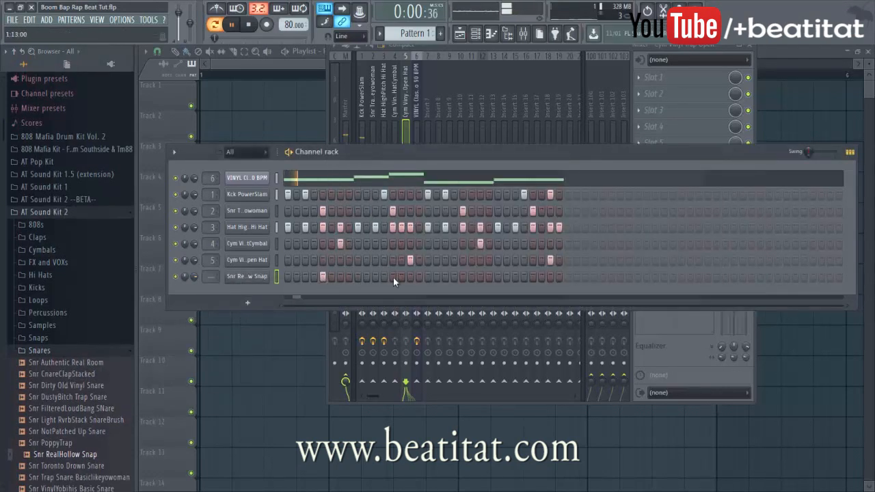
click(471, 276)
click(533, 276)
click(232, 277)
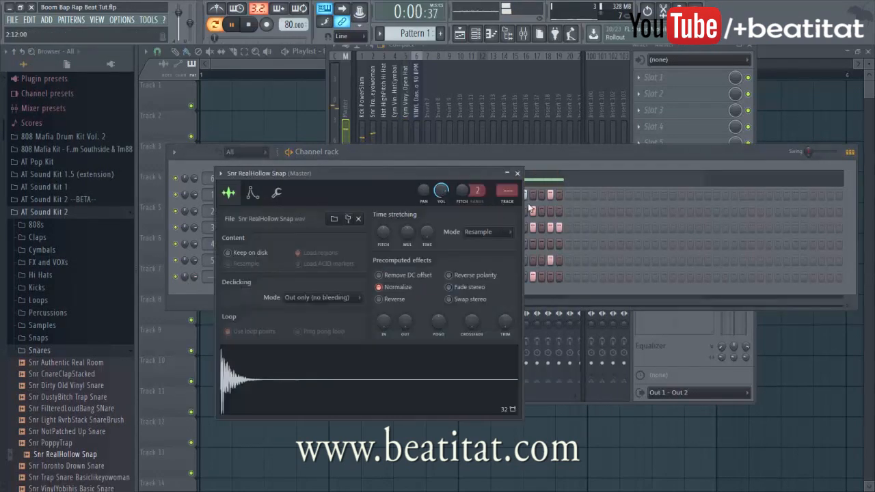
Load Fruity Parametric EQ 2 on the RealHollow Snap insert, lowering the high shelf around 10996 Hz
click(510, 201)
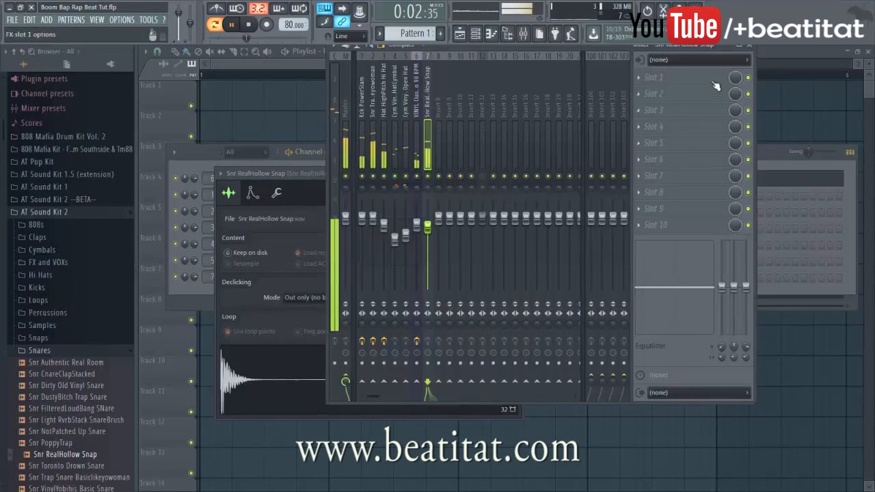
click(653, 77)
click(724, 342)
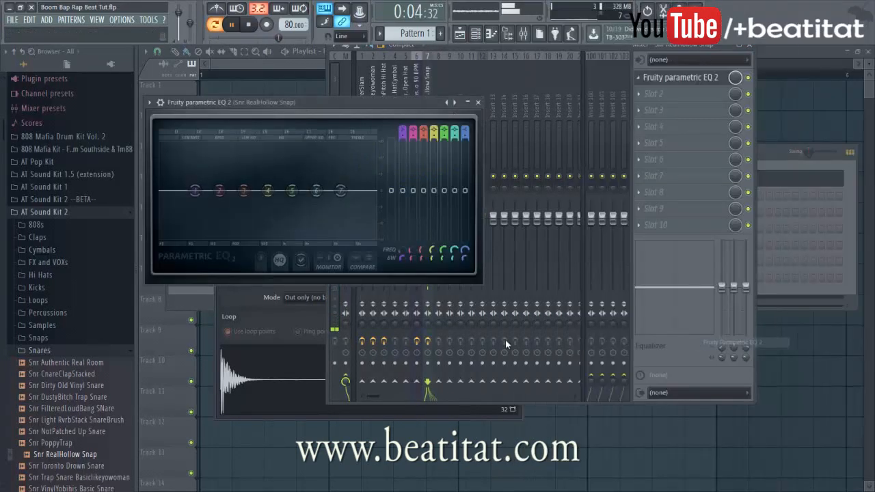
drag(196, 191, 227, 216)
drag(340, 191, 364, 202)
key(space)
click(478, 103)
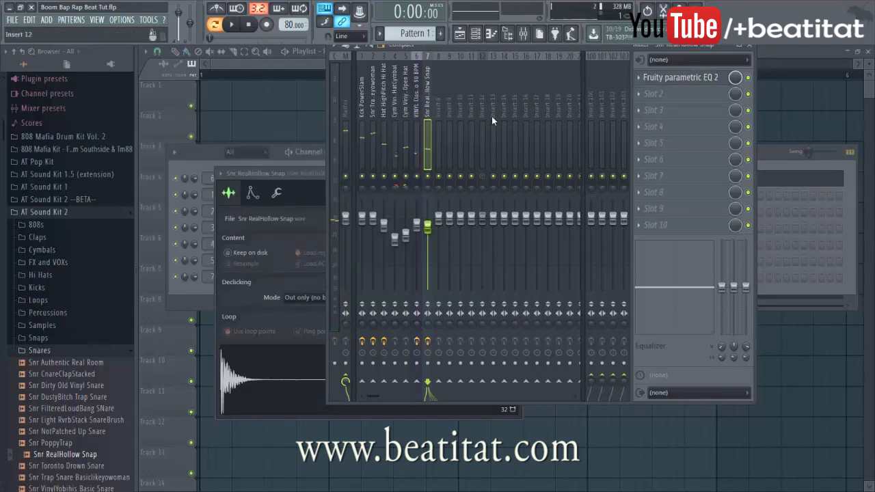
Refine the RealHollow EQ with band 6 near 5315 Hz and band 5 at 1602 Hz
click(678, 82)
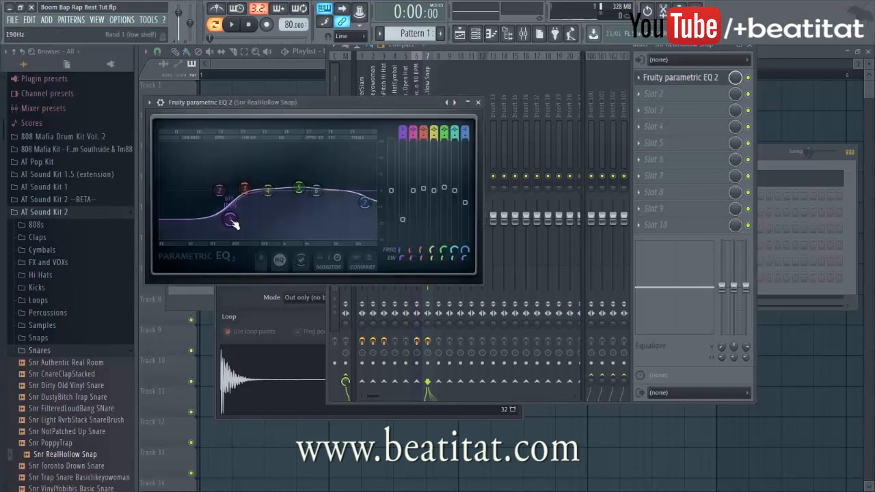
drag(226, 220, 223, 222)
drag(299, 187, 335, 188)
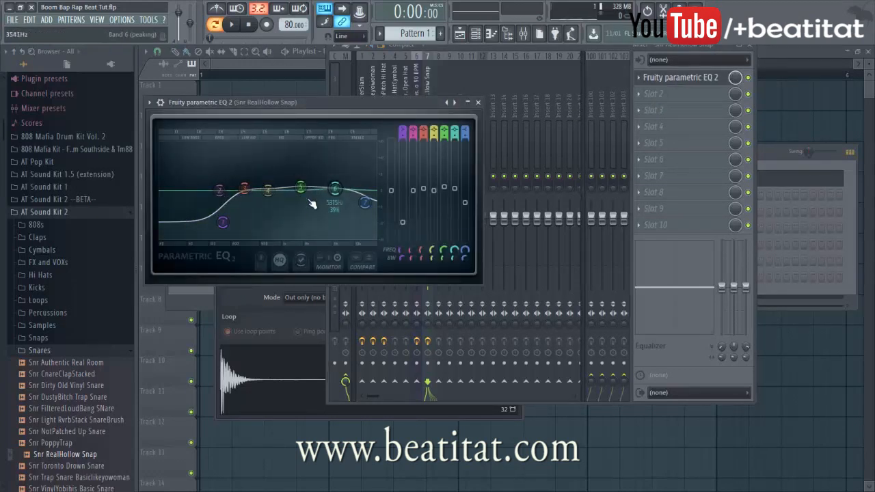
key(space)
drag(294, 185, 297, 185)
key(space)
click(477, 102)
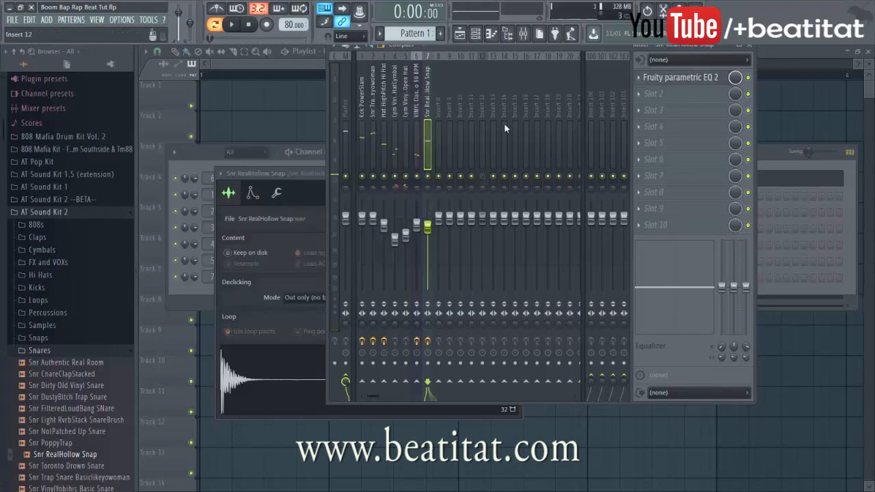
Add Fruity Reeverb 2 in the third slot with a bigger room size and less wet
click(684, 108)
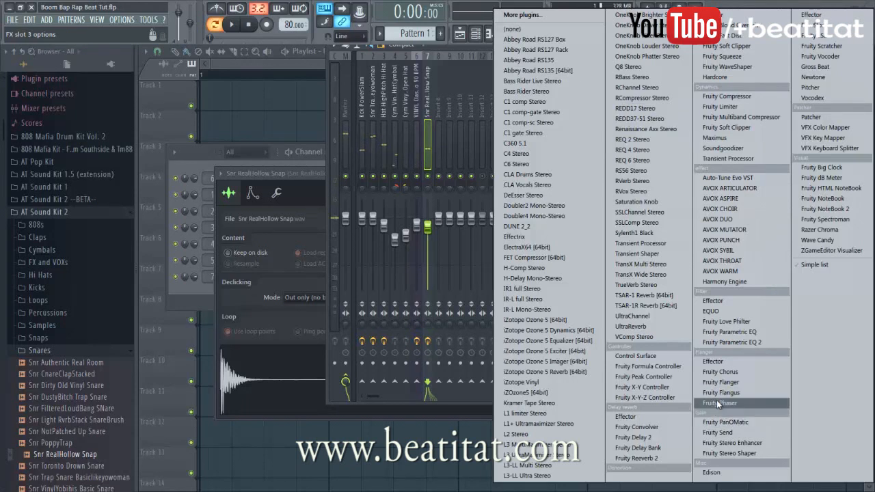
click(637, 458)
key(space)
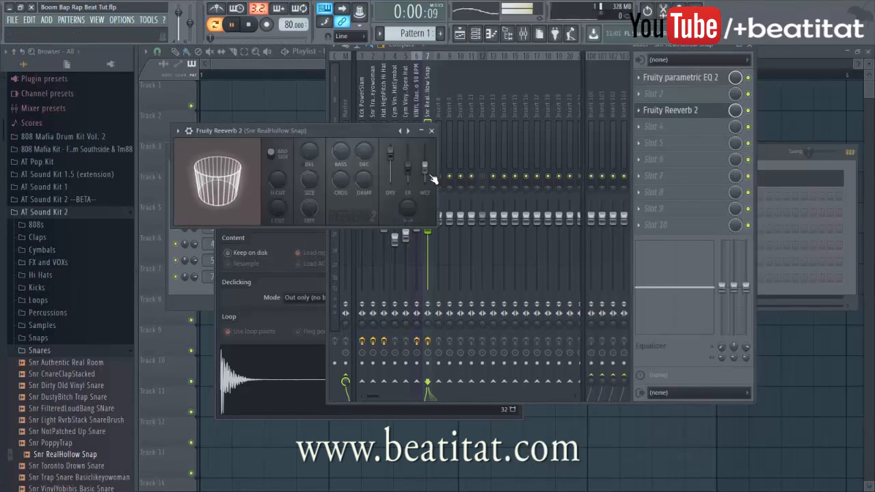
drag(309, 180, 309, 167)
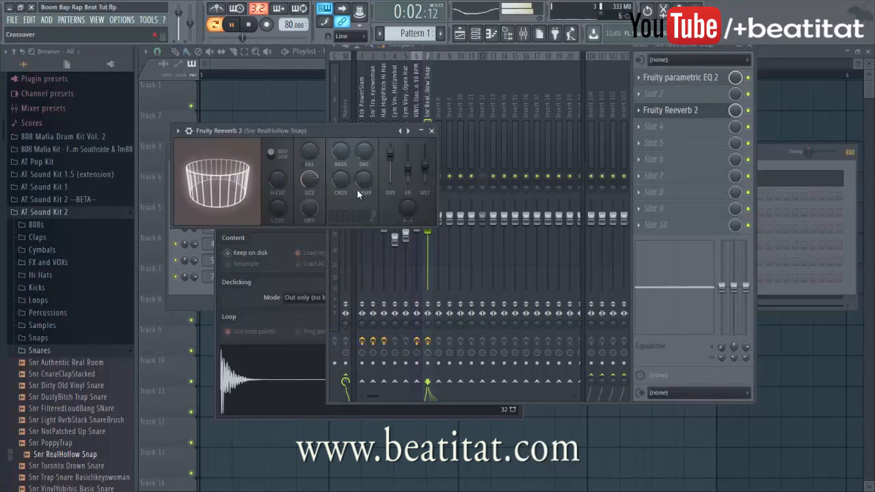
drag(425, 166, 424, 170)
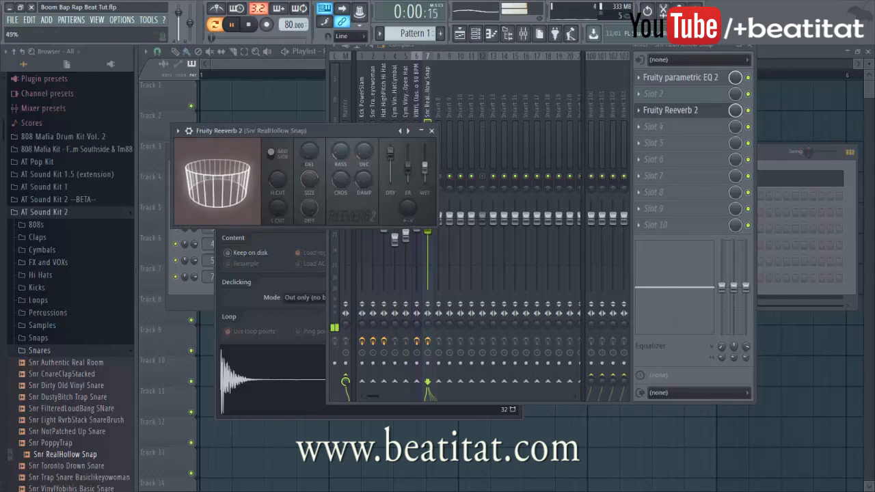
click(520, 126)
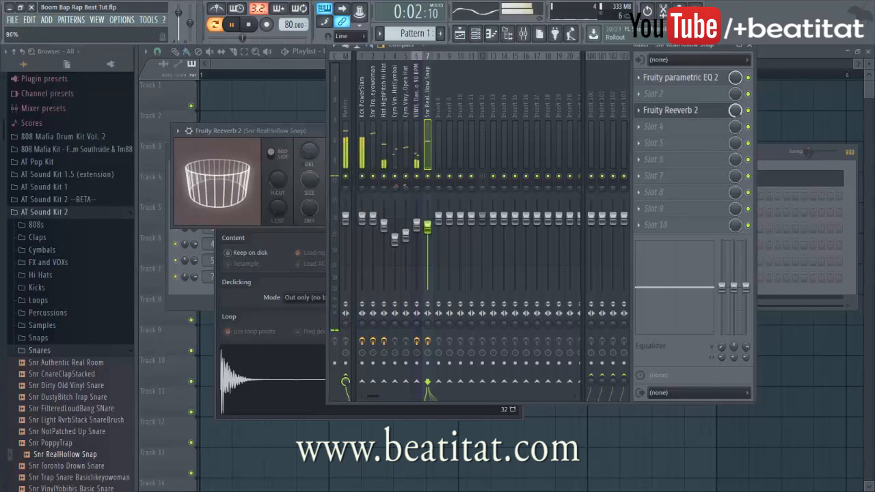
click(285, 143)
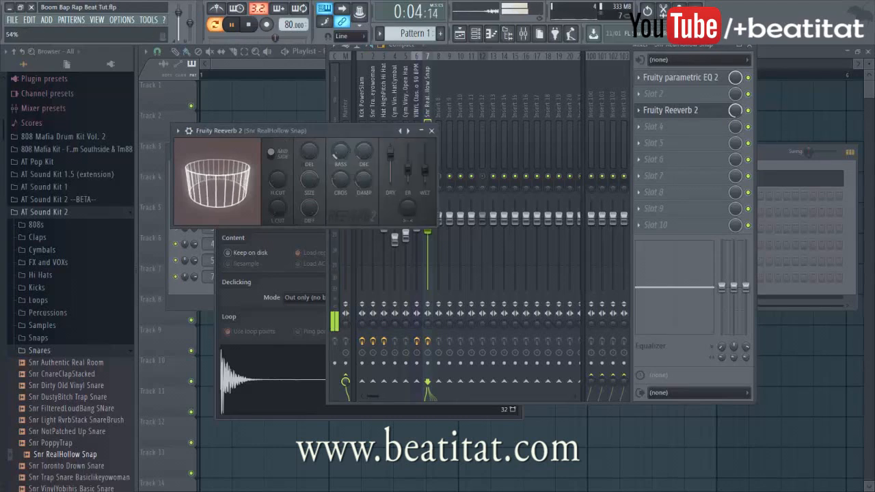
click(431, 130)
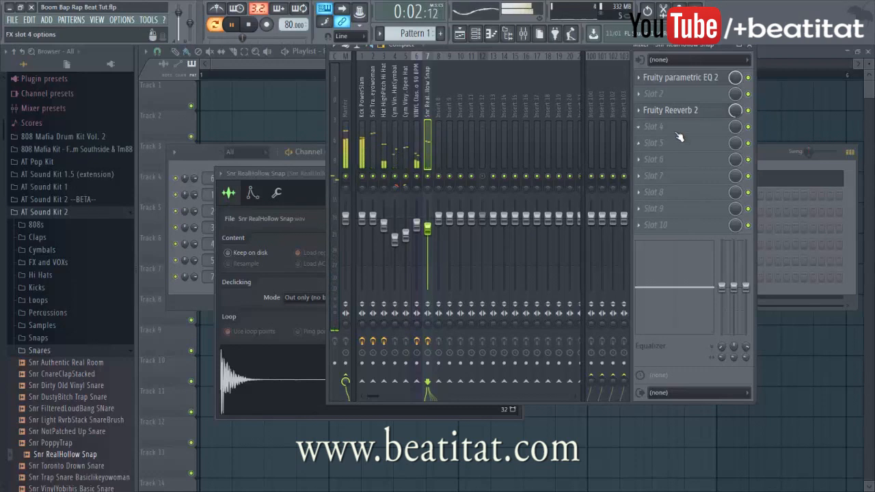
Select the Hat HighPitch Hi Hat insert, stop playback and close the mixer
click(380, 150)
key(space)
click(750, 46)
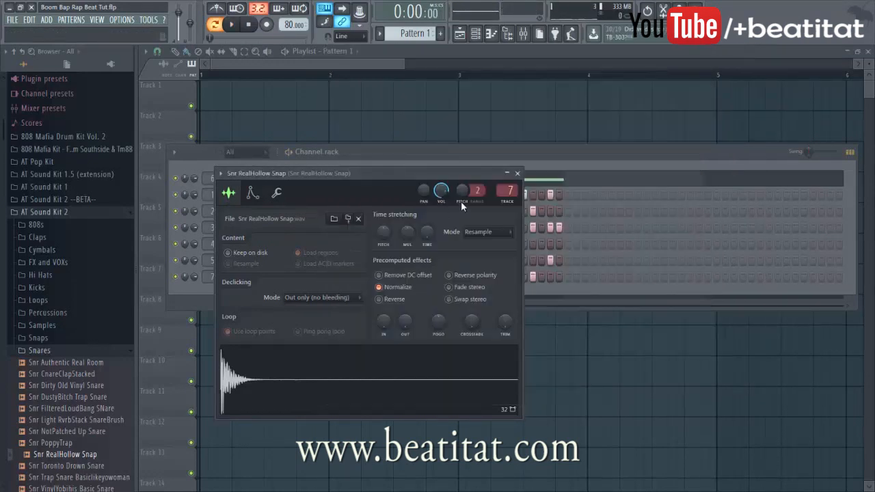
Place Pattern 1 on Track 1 at bar 5 in the playlist
click(519, 175)
click(283, 111)
scroll(331, 117, down, 5)
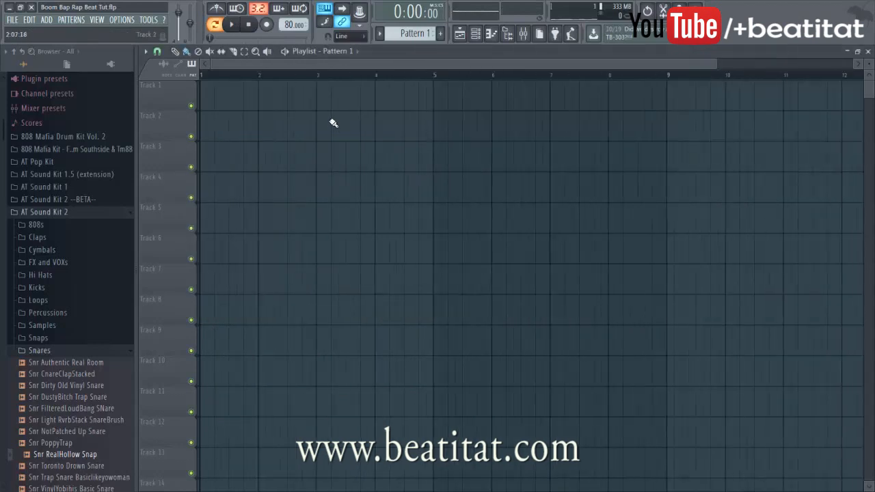
click(439, 97)
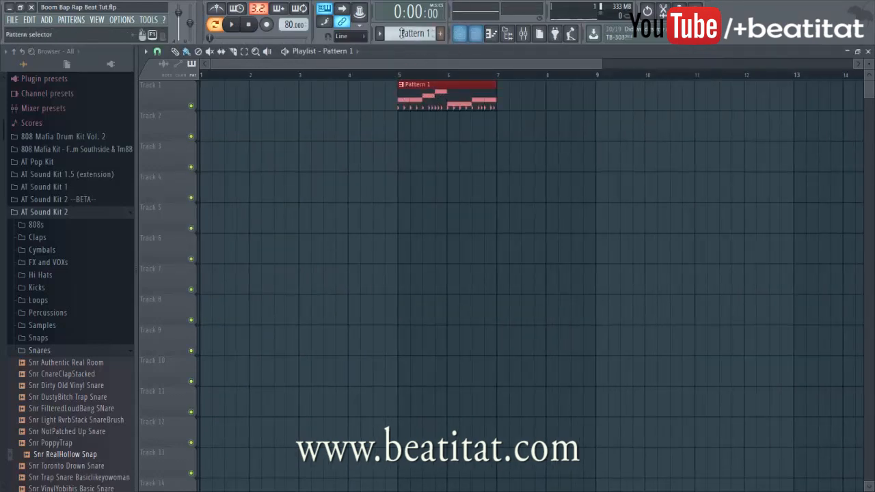
Split Pattern 1 by channel and move each channel's clip onto Tracks 3–8
click(384, 34)
click(455, 168)
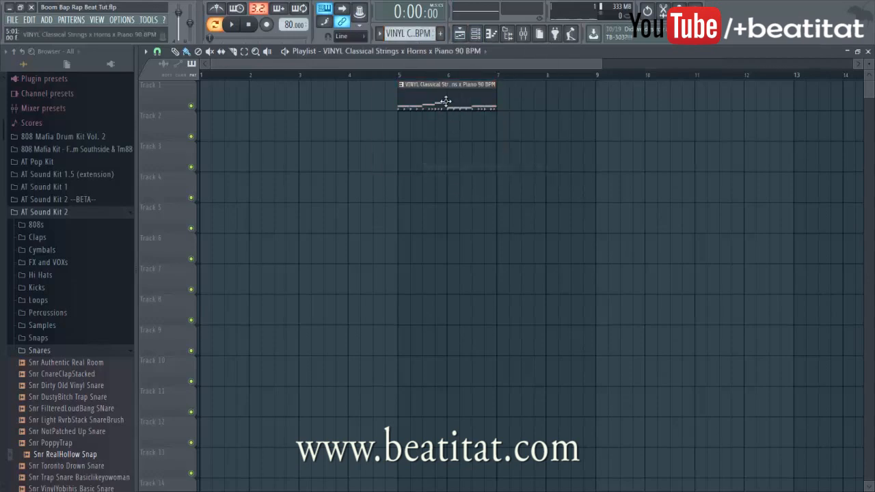
drag(449, 104, 447, 176)
drag(444, 98, 445, 208)
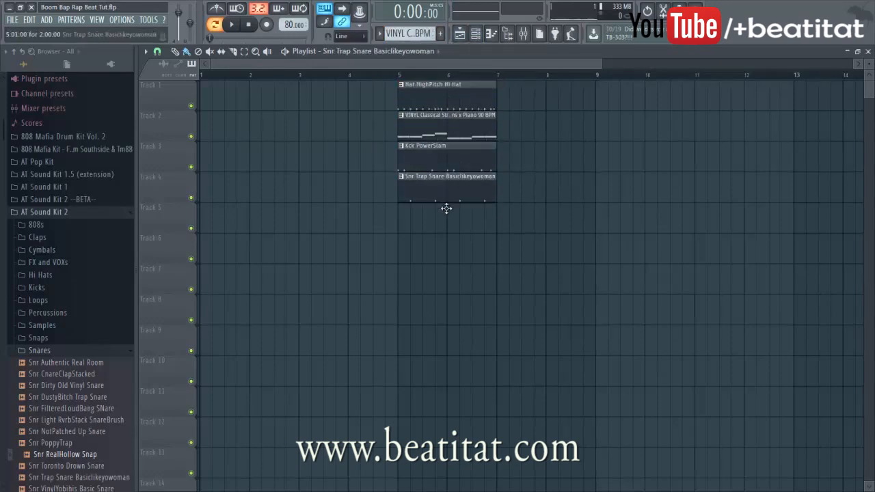
drag(448, 96, 455, 214)
drag(465, 103, 449, 243)
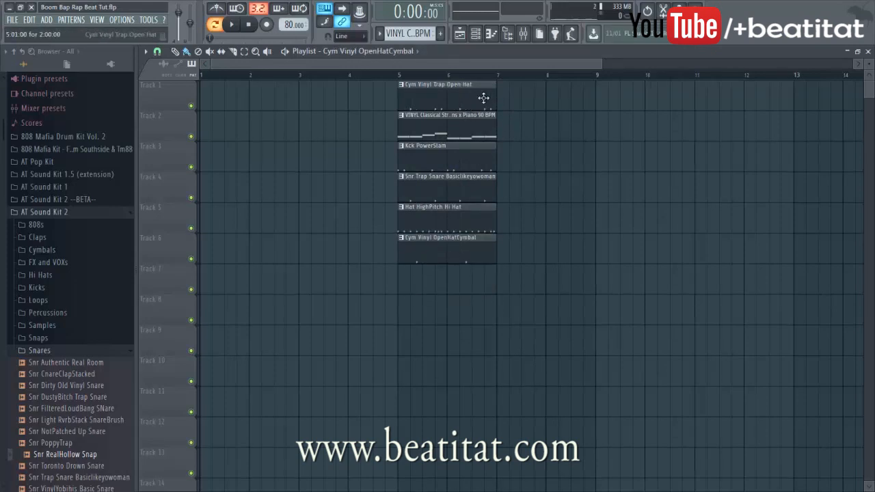
drag(483, 98, 476, 294)
drag(445, 100, 450, 332)
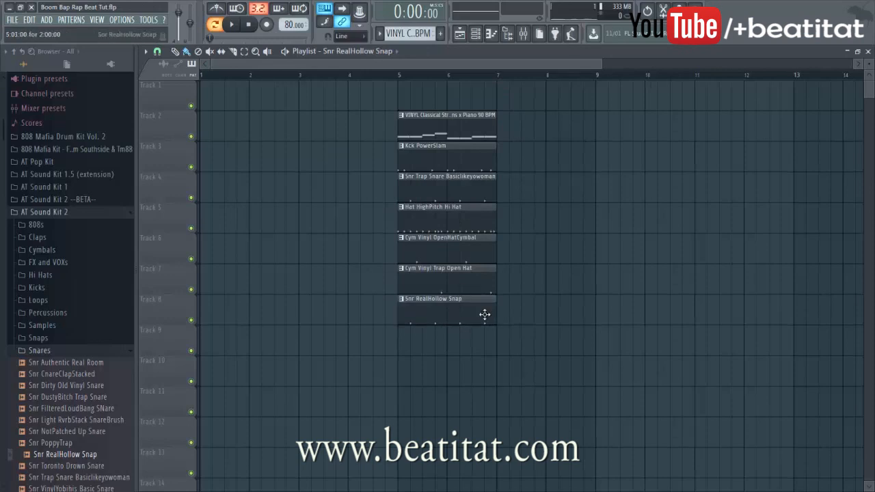
Duplicate all playlist clips so they repeat at bars 7–9
key(ctrl+a)
key(ctrl+b)
click(625, 233)
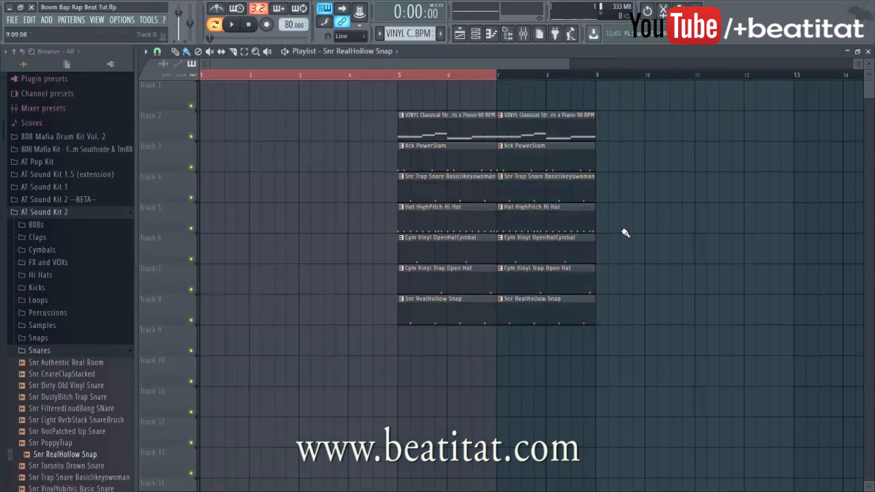
Put a strings clip at bar 1 of Track 1 and make it unique
drag(419, 134, 327, 75)
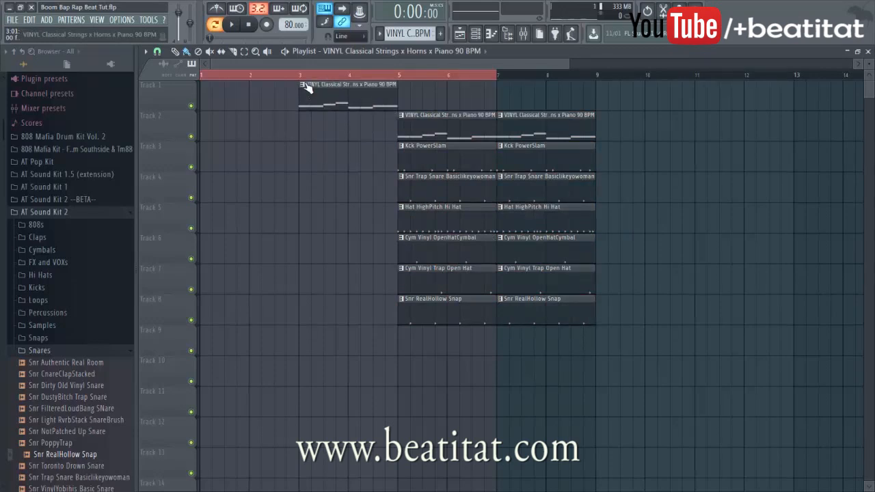
click(302, 85)
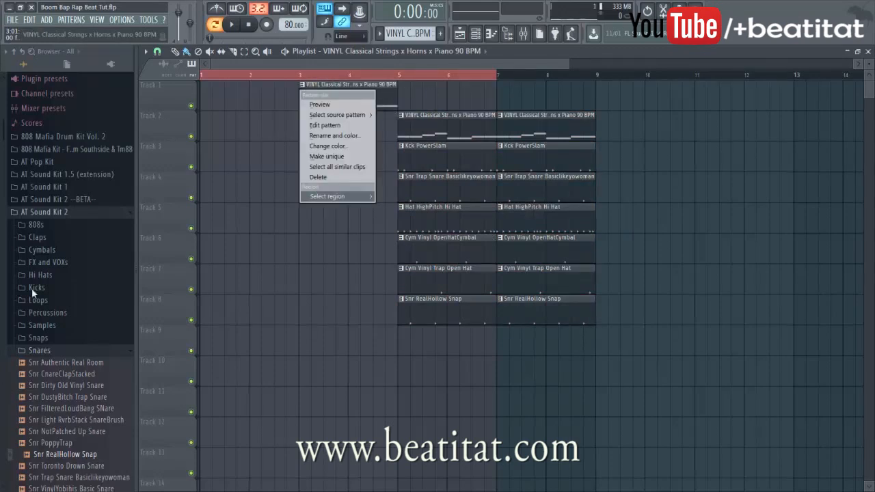
mouse_move(338, 114)
click(509, 33)
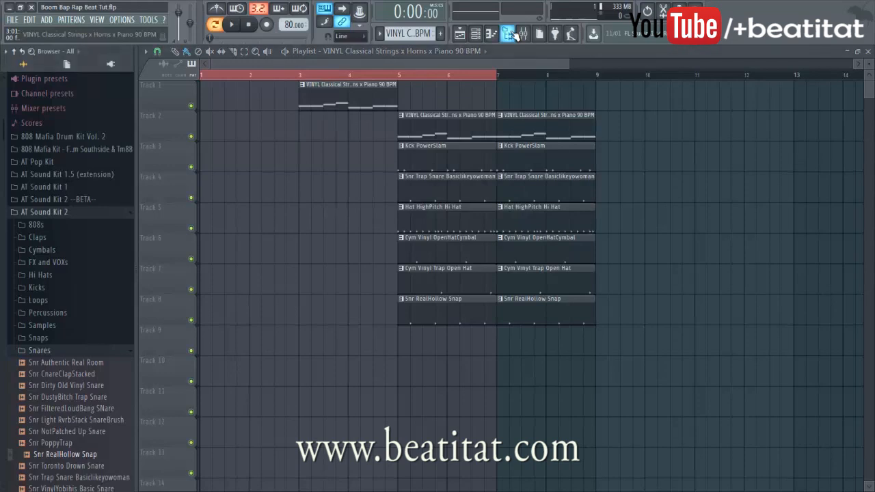
click(510, 33)
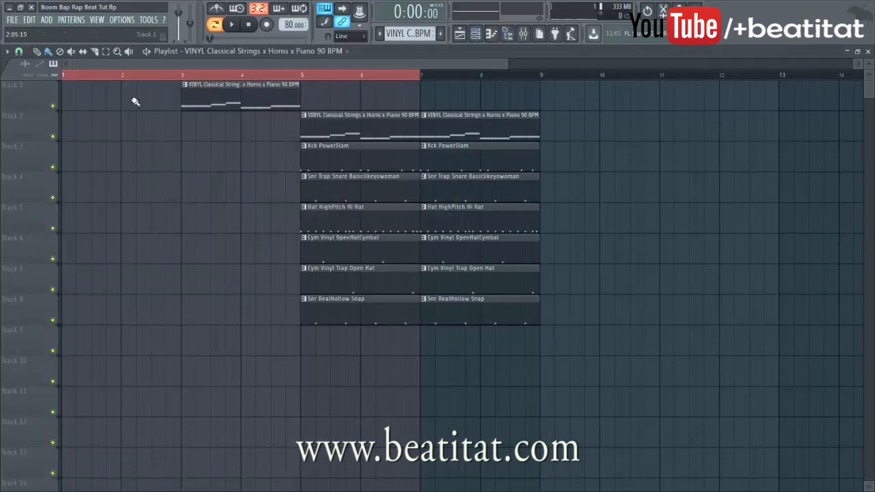
click(81, 99)
right_click(202, 94)
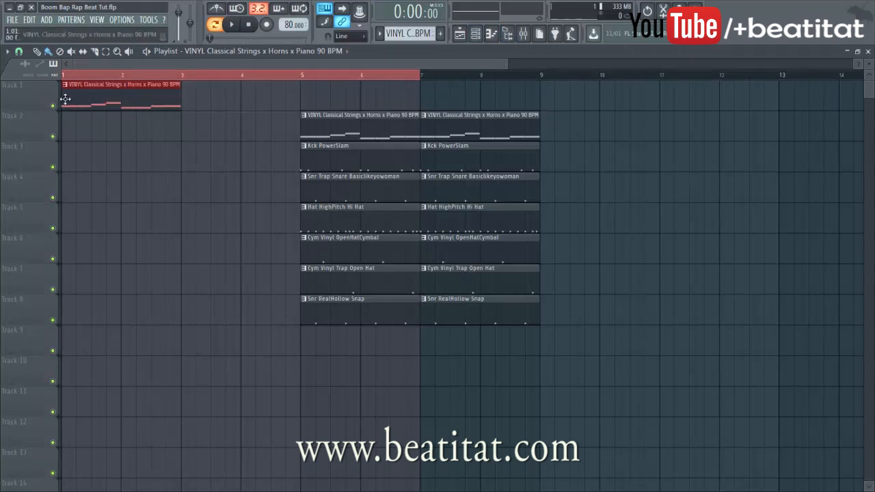
right_click(71, 93)
click(96, 156)
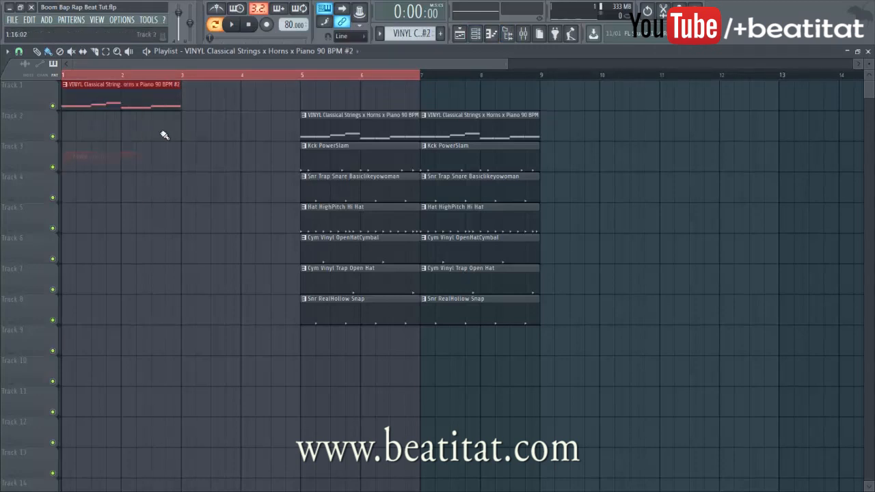
Set the playhead to bar 5 and review the channel rack, pattern options and strings notes
click(309, 76)
click(475, 34)
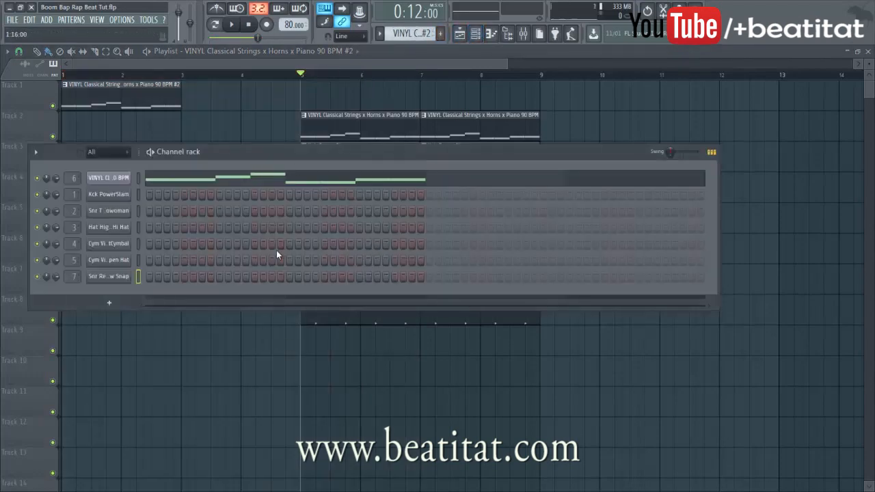
key(F6)
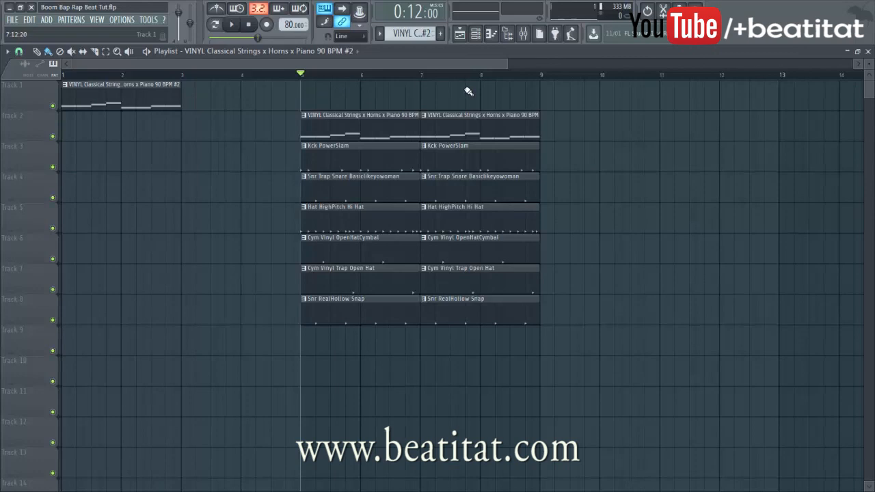
click(380, 34)
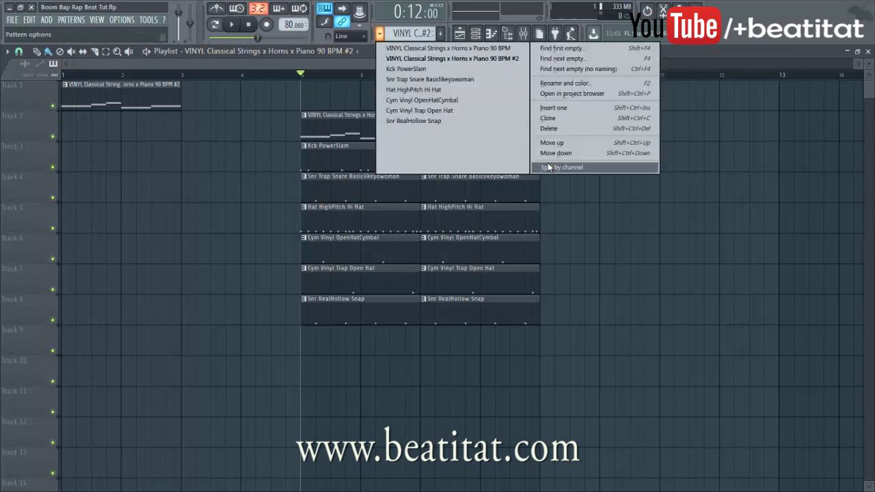
click(616, 328)
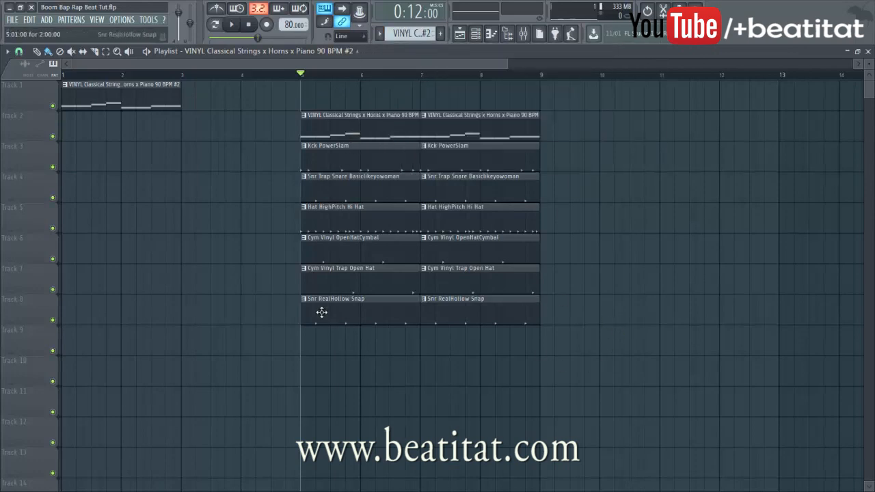
double_click(110, 93)
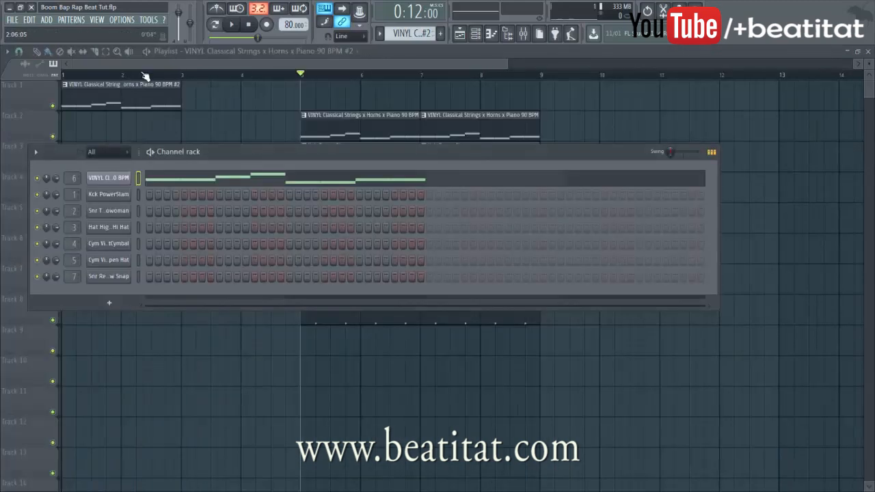
key(F6)
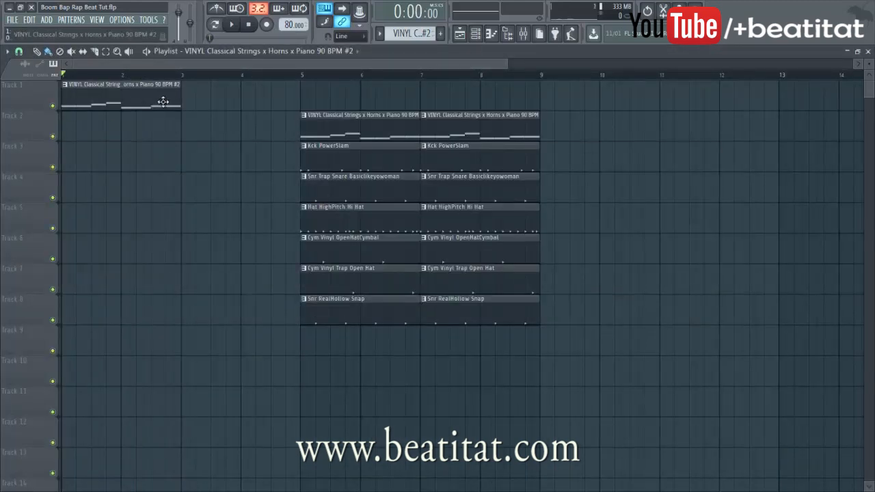
click(188, 106)
Remove the stray bar-3 clip and name Tracks 1–4 after their strings, kick and snare clips
right_click(221, 93)
right_click(44, 97)
click(70, 117)
right_click(38, 115)
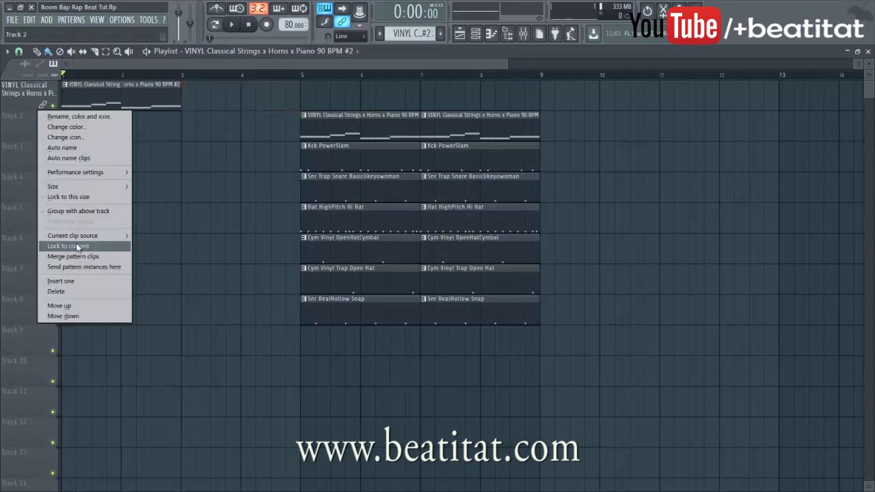
click(76, 244)
right_click(33, 150)
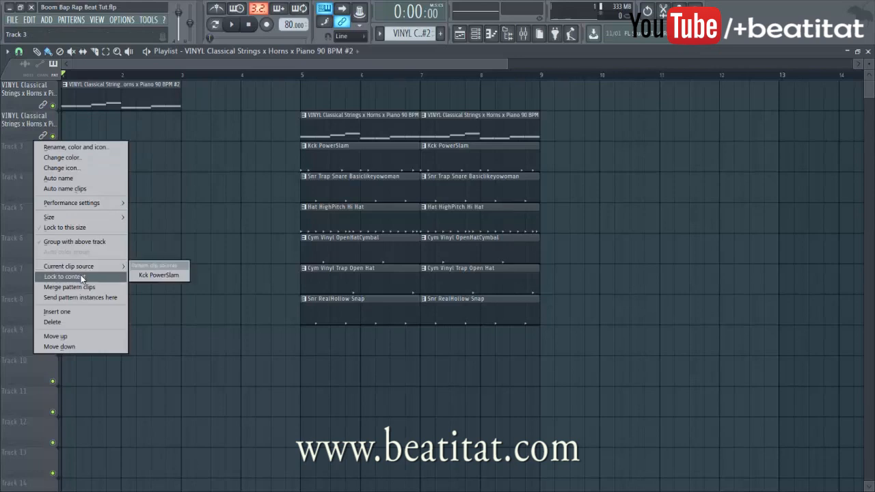
click(82, 278)
right_click(39, 181)
click(75, 308)
Name Tracks 5–8 after their hi-hat, cymbal, open hat and snap clips
right_click(29, 214)
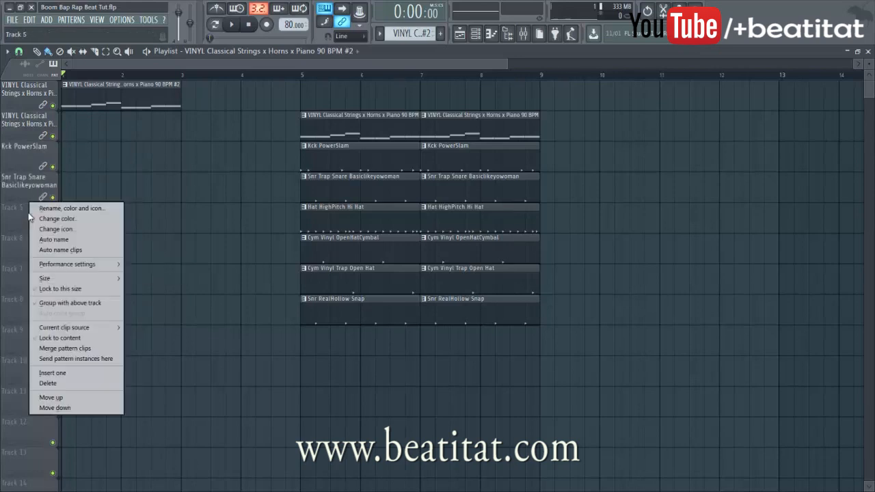
click(76, 338)
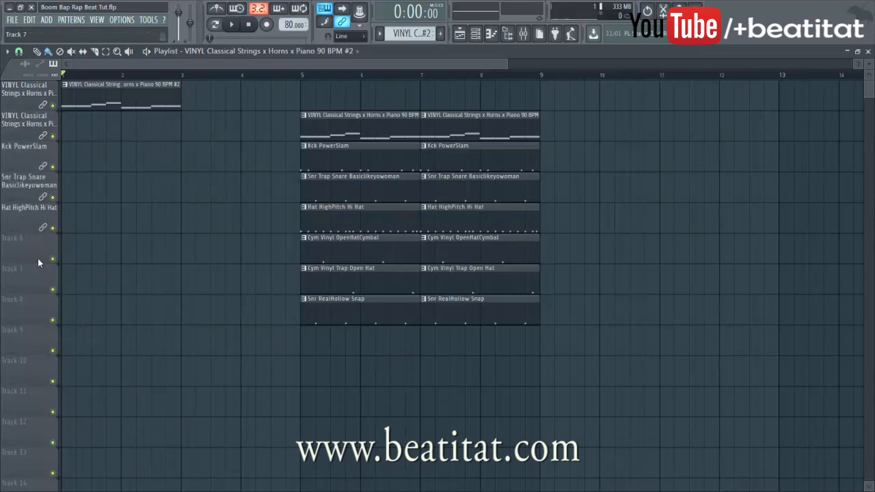
right_click(16, 255)
click(70, 364)
right_click(35, 299)
click(76, 398)
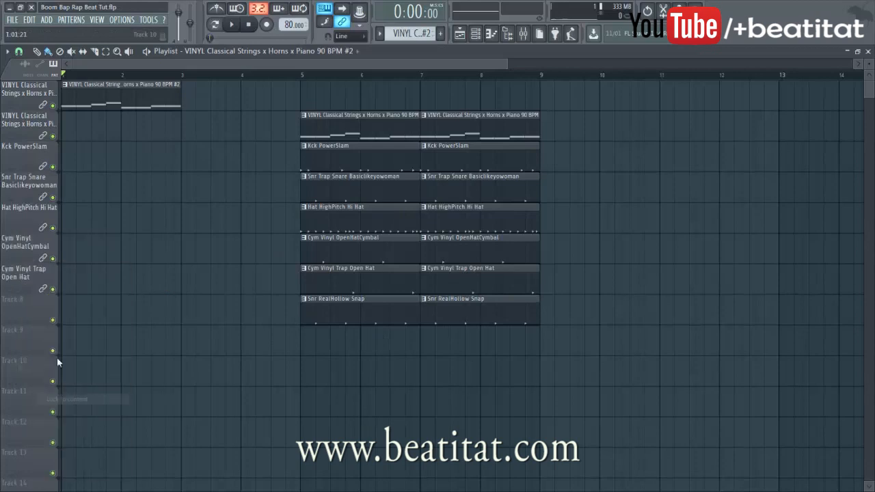
right_click(36, 315)
click(82, 402)
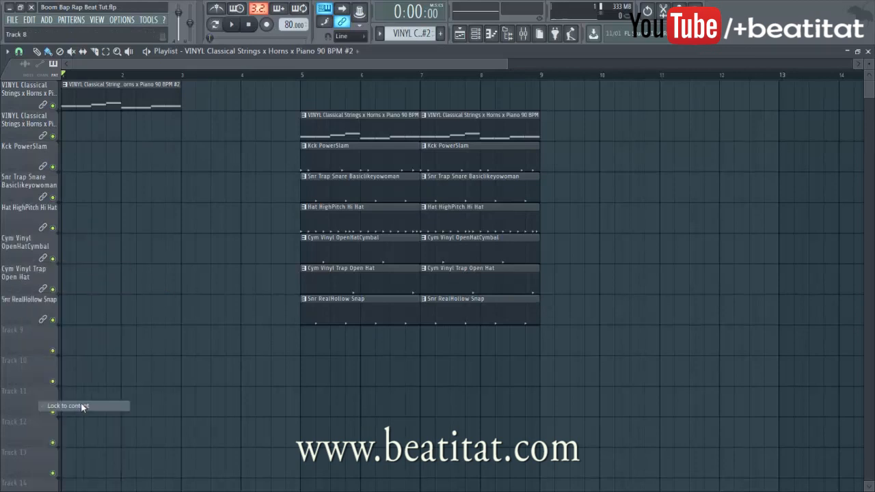
Paint pattern clips into the intro bars
click(108, 305)
click(125, 263)
click(168, 195)
click(178, 154)
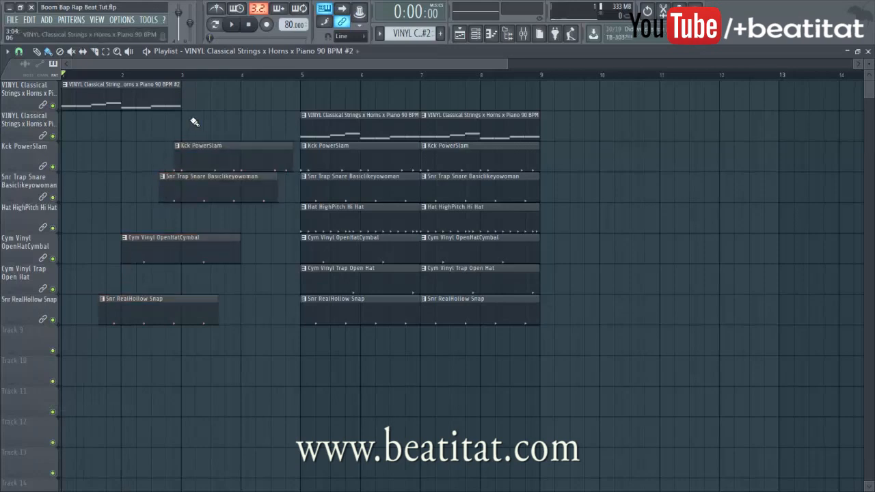
click(141, 127)
Clear stray intro clips from the lower tracks and add a second strings clip at bar 3
right_click(207, 130)
right_click(206, 159)
right_click(202, 190)
right_click(193, 249)
right_click(183, 311)
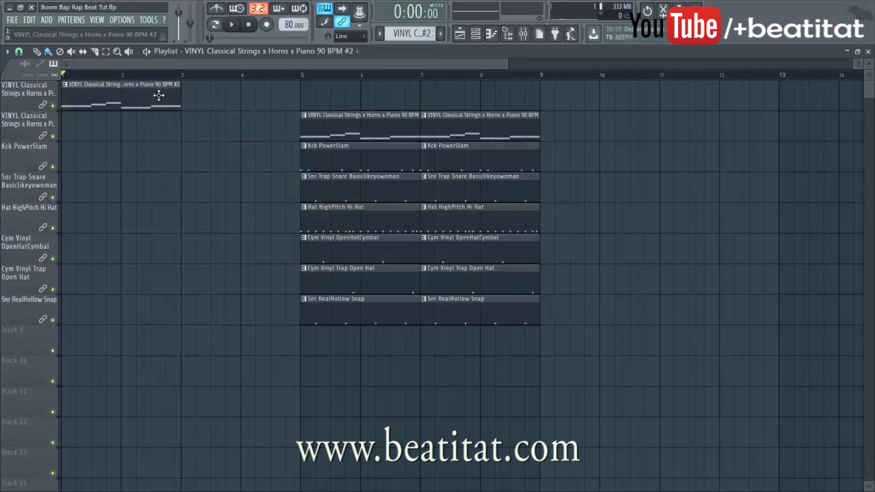
click(186, 90)
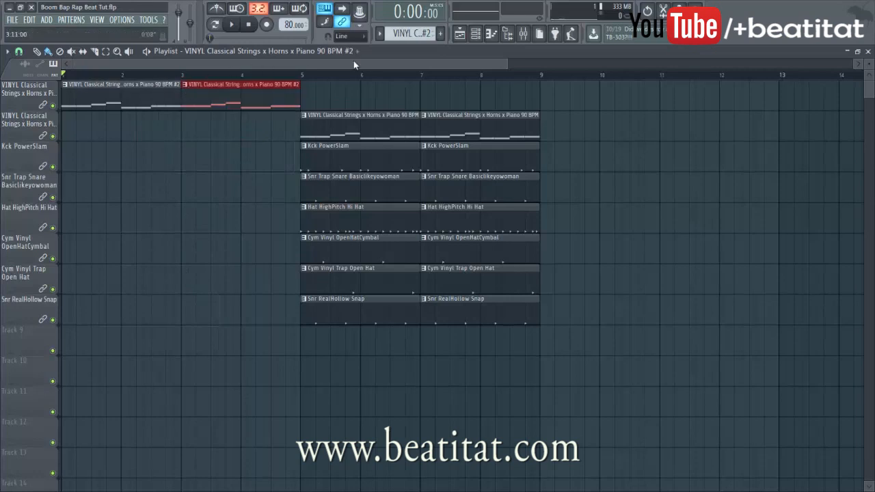
mouse_move(303, 76)
mouse_down()
mouse_move(52, 100)
mouse_move(418, 88)
mouse_move(523, 73)
mouse_move(545, 86)
mouse_move(295, 121)
mouse_move(310, 124)
mouse_move(61, 102)
mouse_up()
In the strings #2 piano roll, move a bar-2 note down to P1 and delete the other
double_click(150, 84)
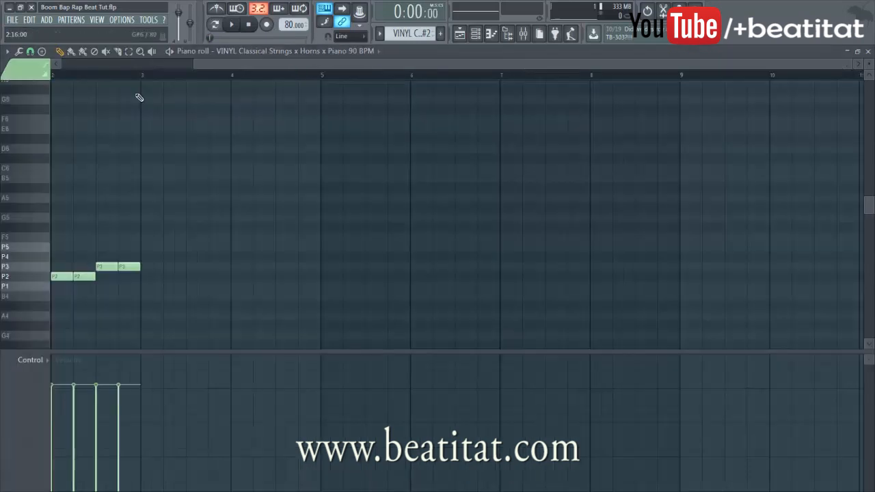
drag(193, 66, 34, 251)
scroll(96, 288, up, 4)
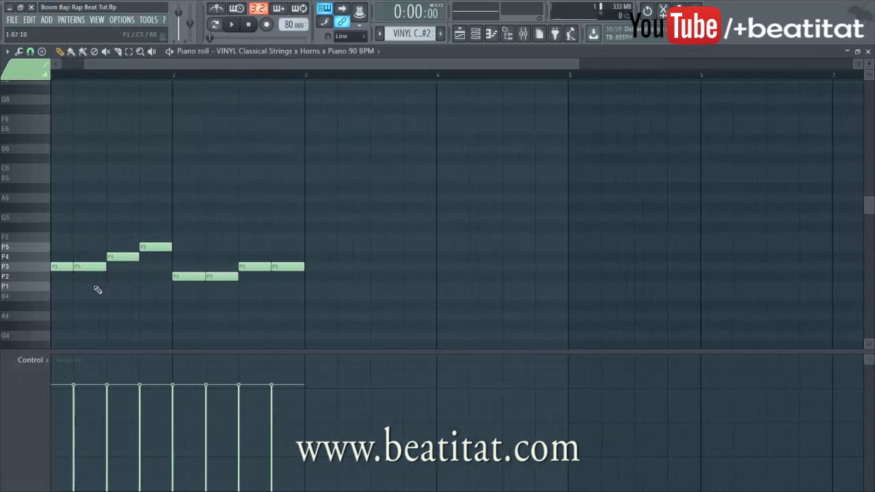
scroll(164, 205, up, 2)
key(space)
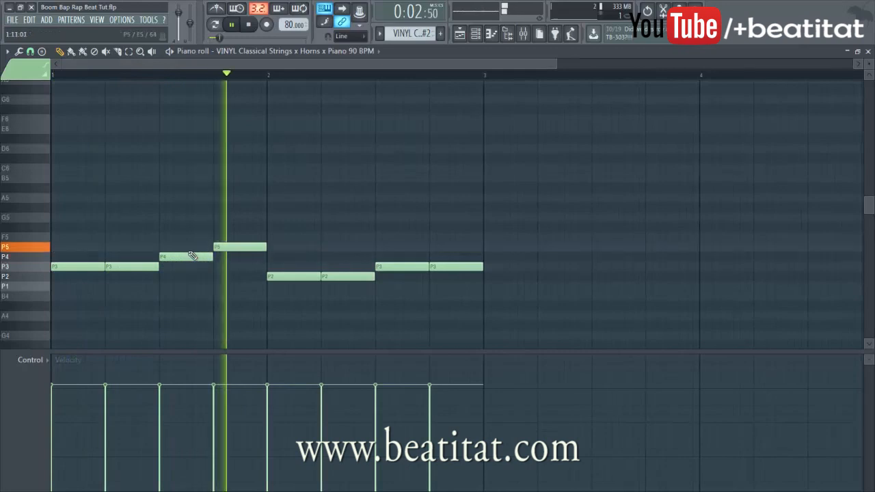
key(space)
drag(287, 278, 375, 298)
key(space)
right_click(326, 289)
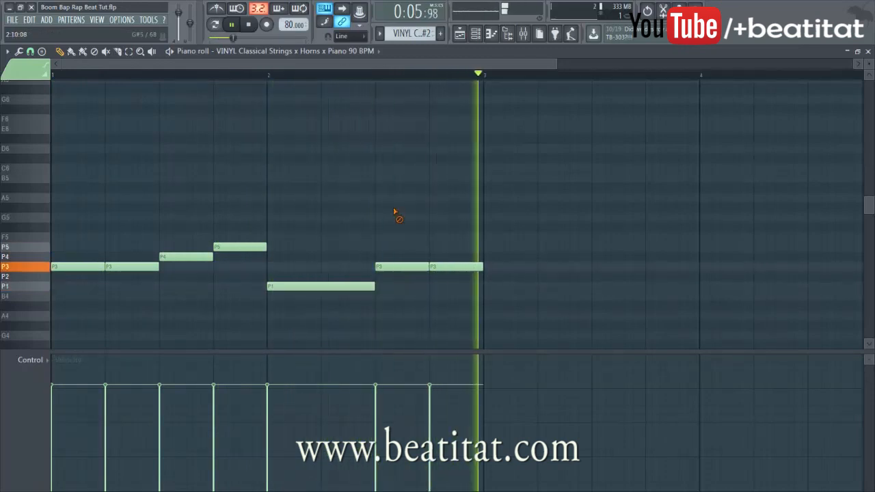
key(Escape)
key(Escape)
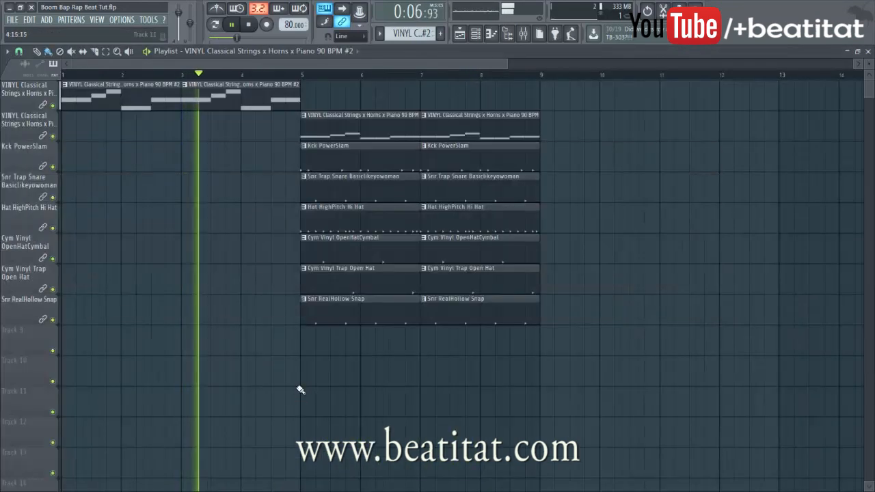
Load Fruity Limiter into FX slot 4 of the VINYL strings mixer track
click(523, 34)
click(279, 163)
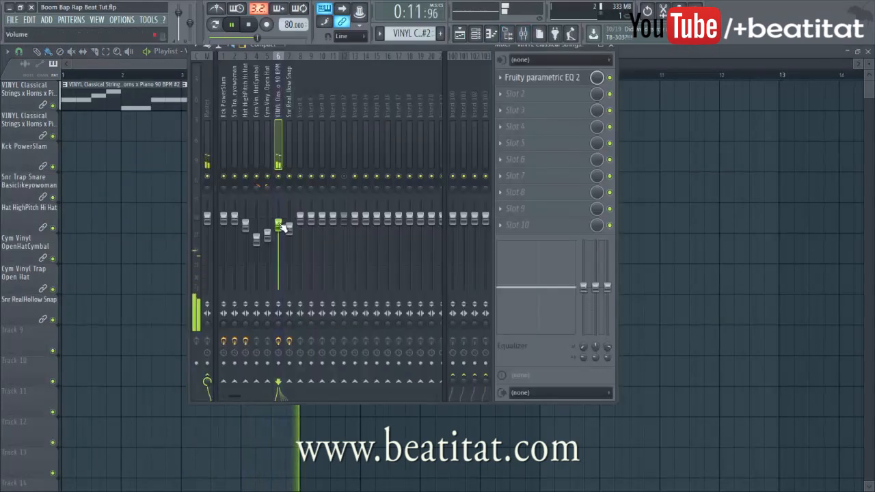
click(246, 146)
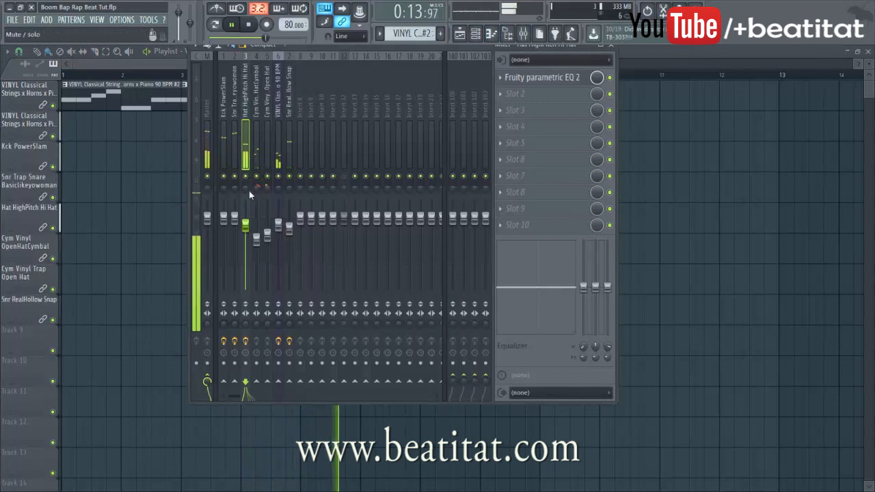
click(279, 163)
click(524, 123)
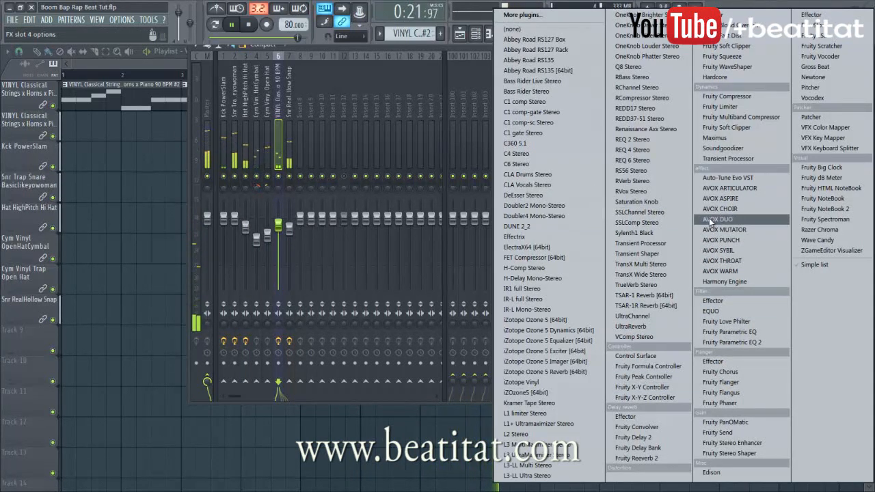
click(747, 108)
Raise the limiter's COMP gain and knee with a 1.2:1 ratio, then return it to LIMIT mode
key(space)
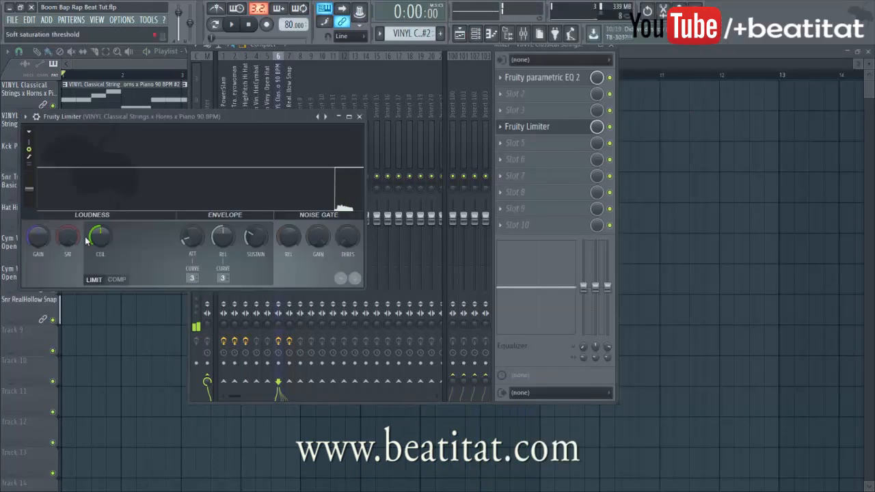
click(118, 280)
drag(295, 120, 541, 197)
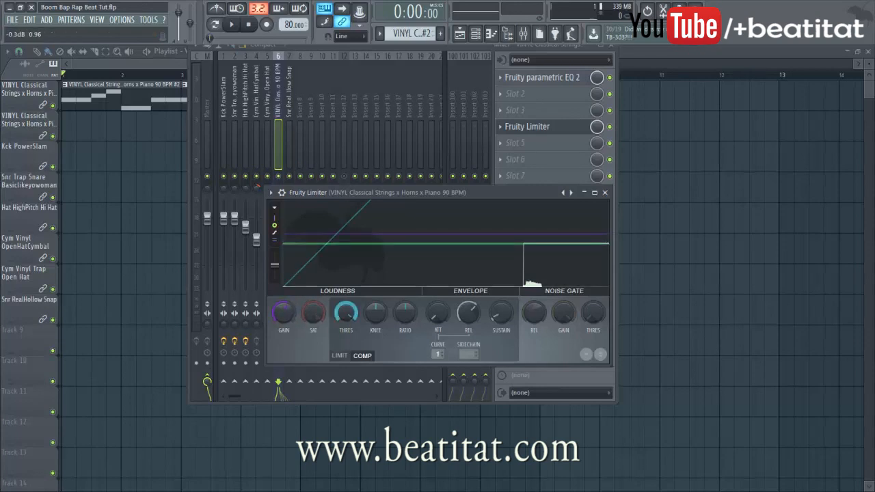
drag(284, 317, 284, 305)
drag(382, 320, 411, 302)
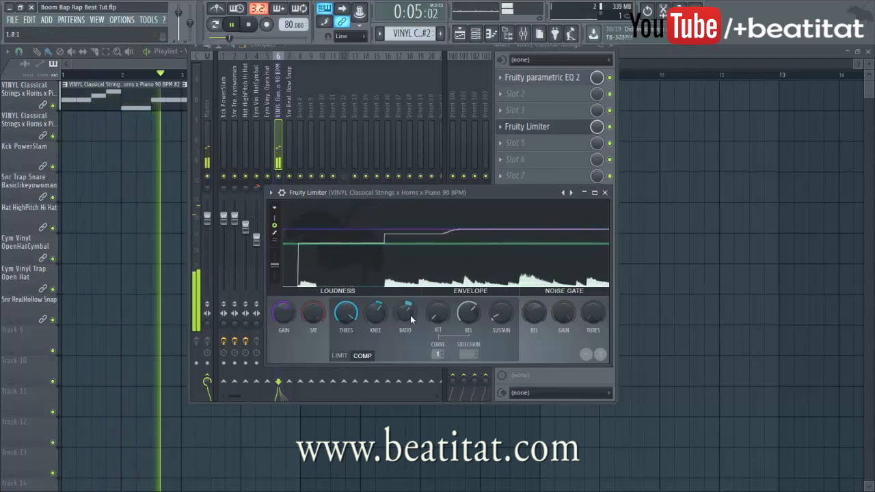
click(339, 356)
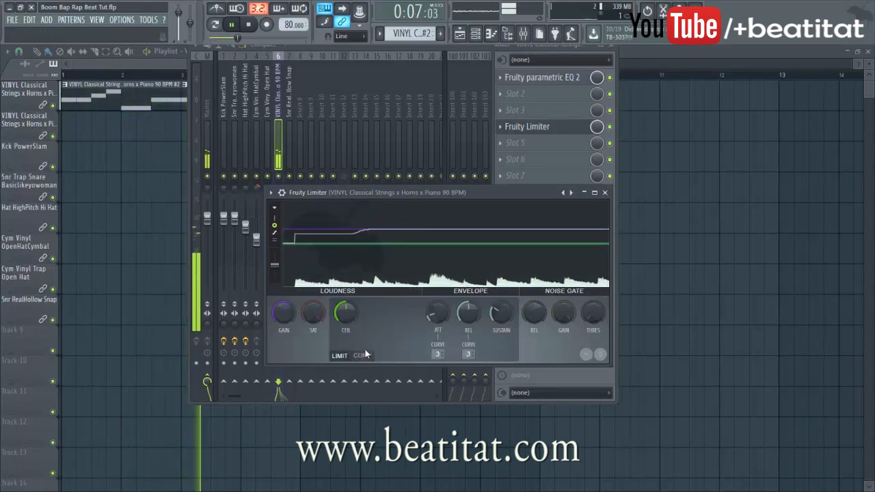
key(space)
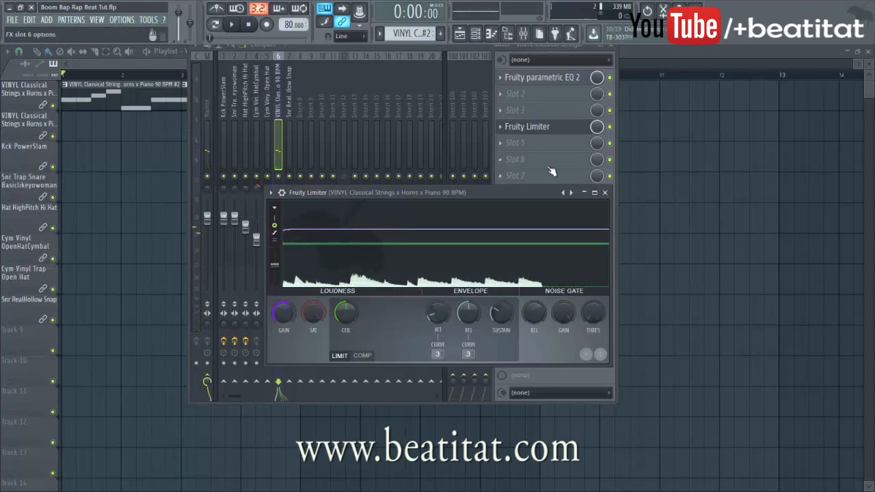
click(605, 193)
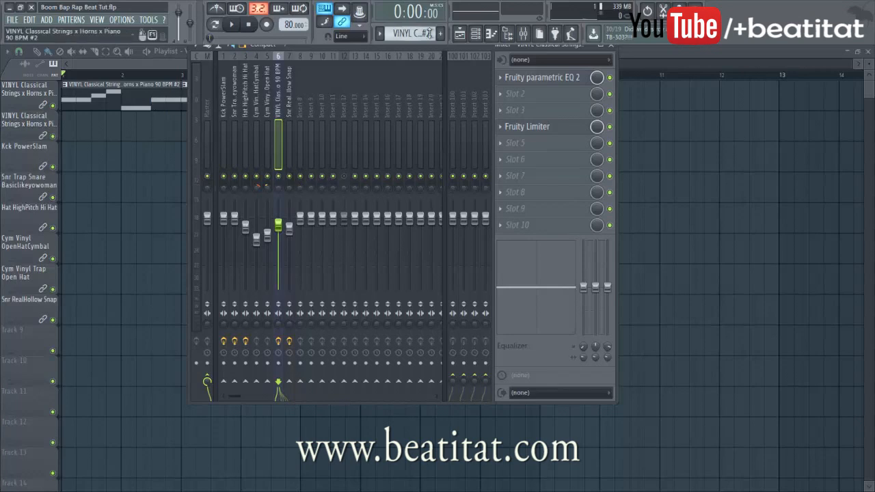
Check the strings sampler settings and lower the strings track fader to about -5.8 dB
click(476, 35)
click(125, 179)
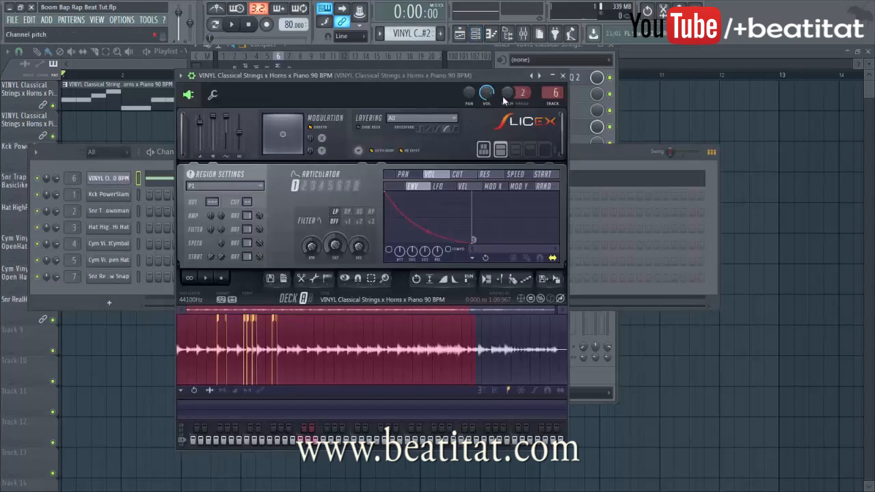
click(569, 75)
key(space)
click(278, 140)
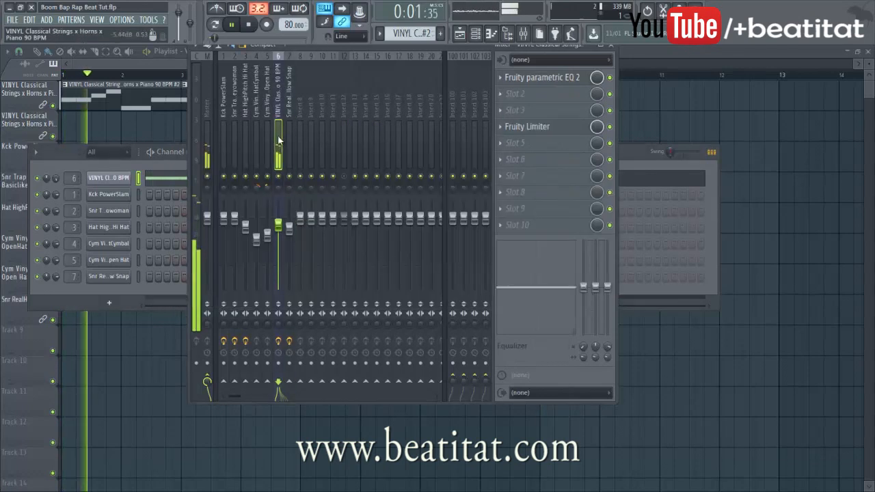
drag(278, 225, 278, 239)
click(346, 176)
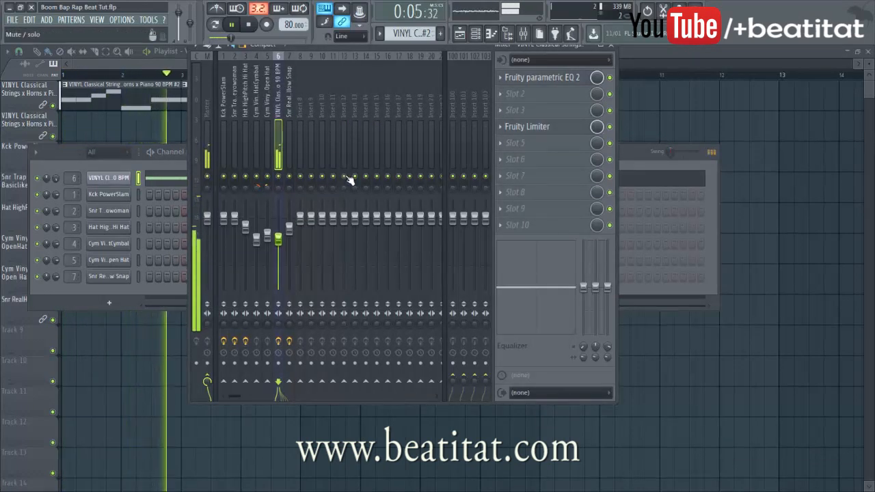
Compare the kick, snare and strings tracks while lowering the strings fader slightly more
click(225, 125)
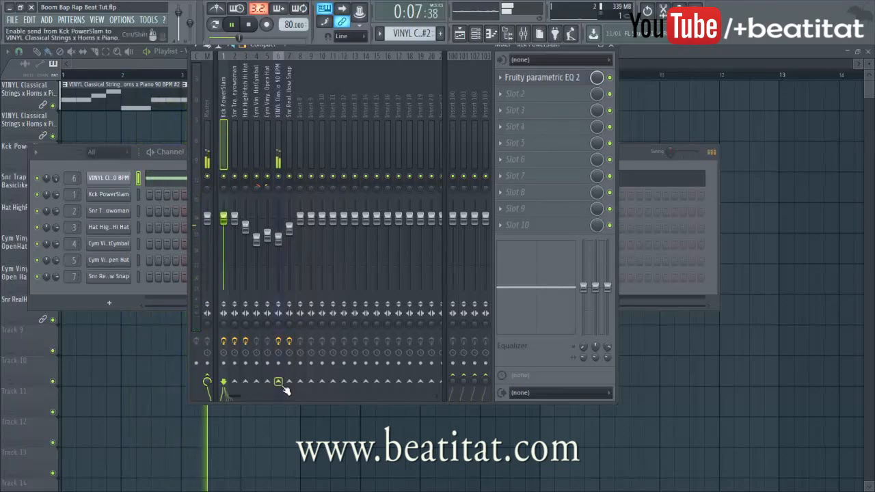
click(285, 134)
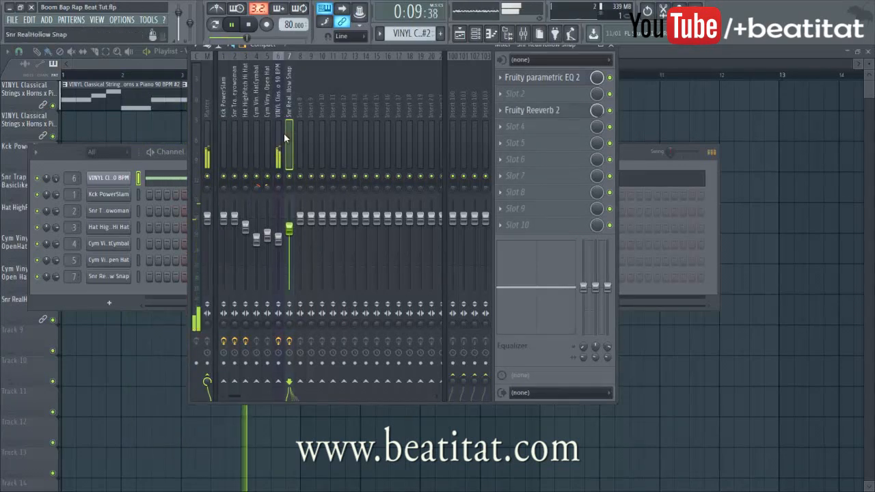
click(279, 161)
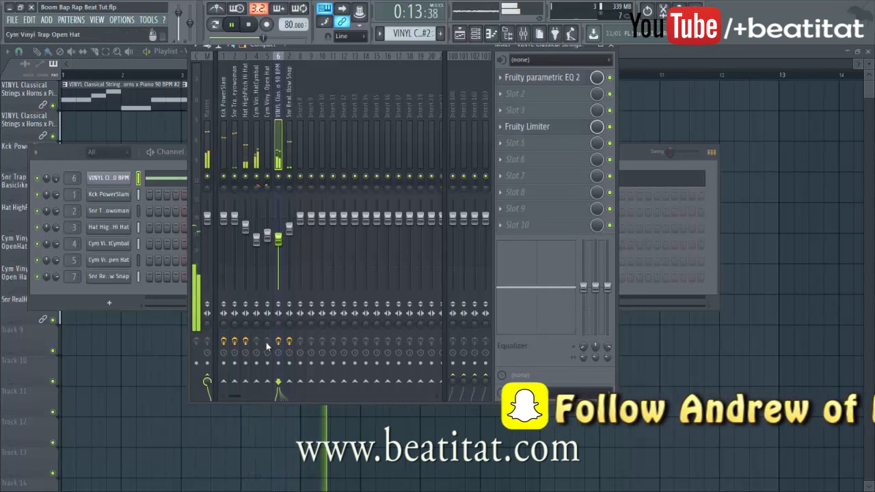
click(226, 145)
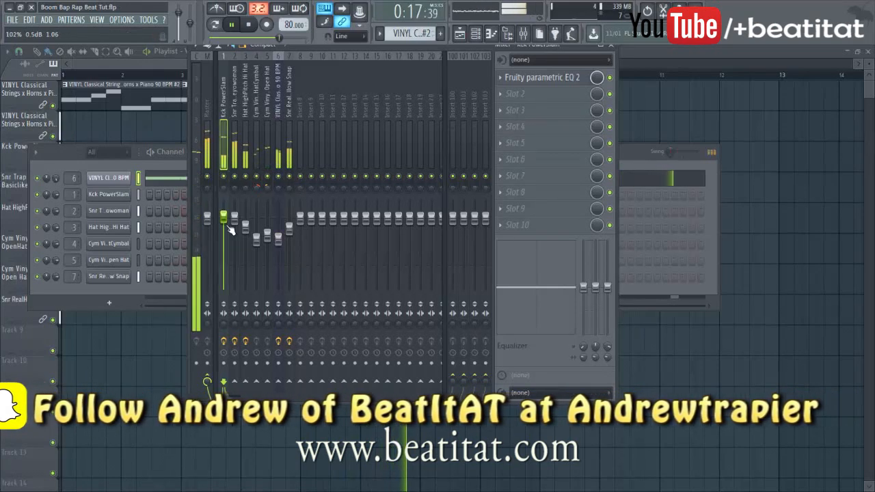
click(278, 239)
drag(278, 241, 278, 244)
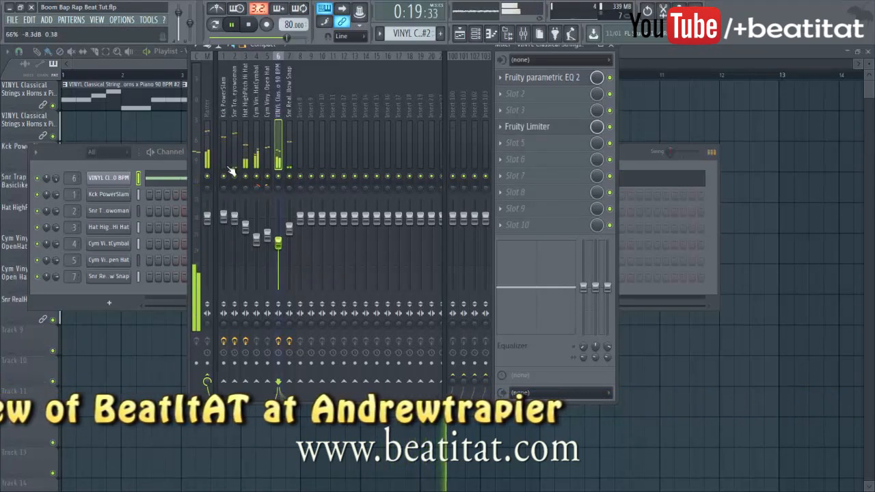
click(224, 134)
key(space)
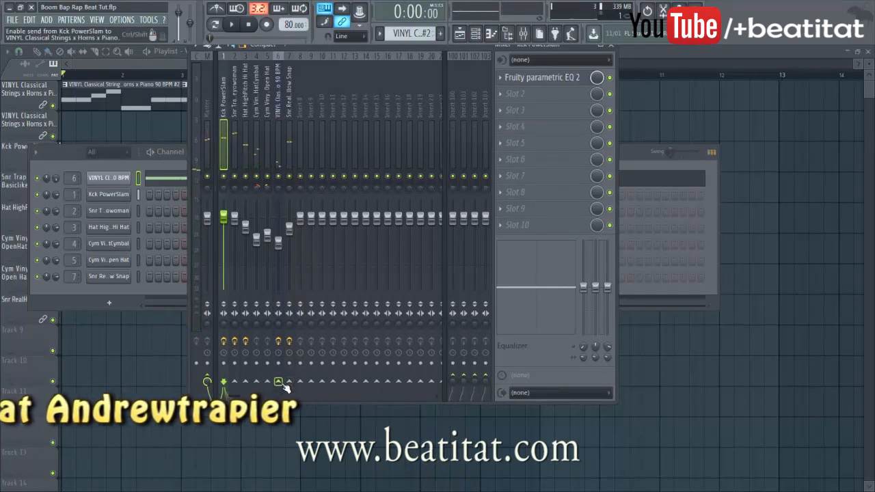
Sidechain the Kck PowerSlam track into the strings track, leaving its effect slots unchanged
right_click(289, 387)
click(321, 414)
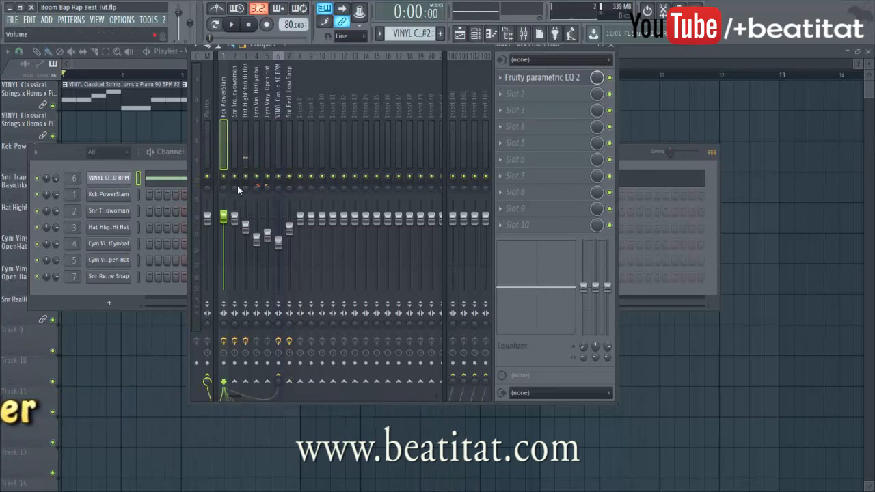
click(276, 119)
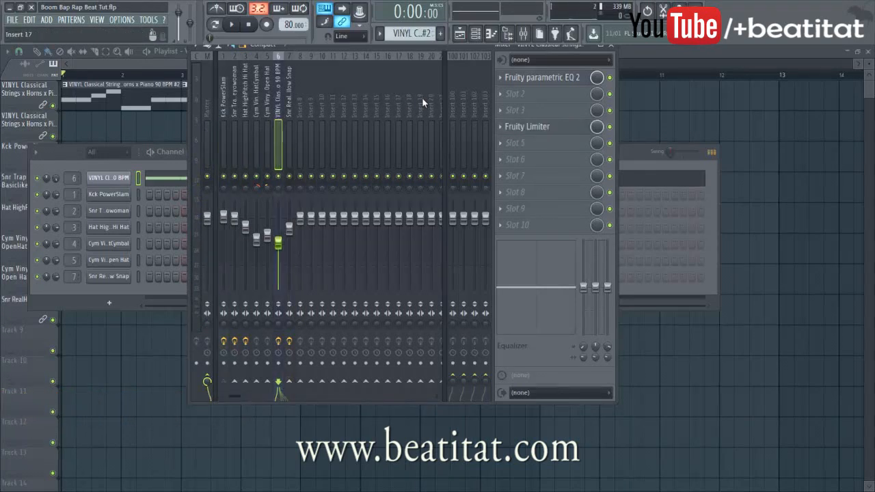
click(526, 148)
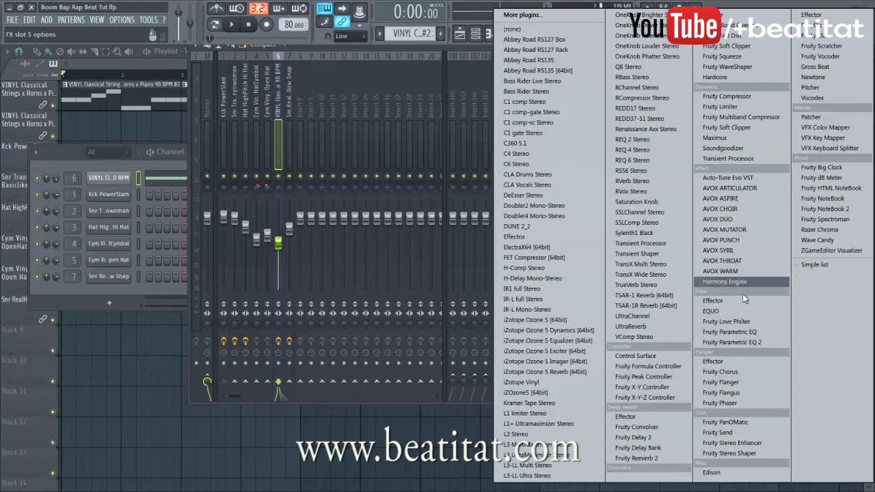
click(222, 125)
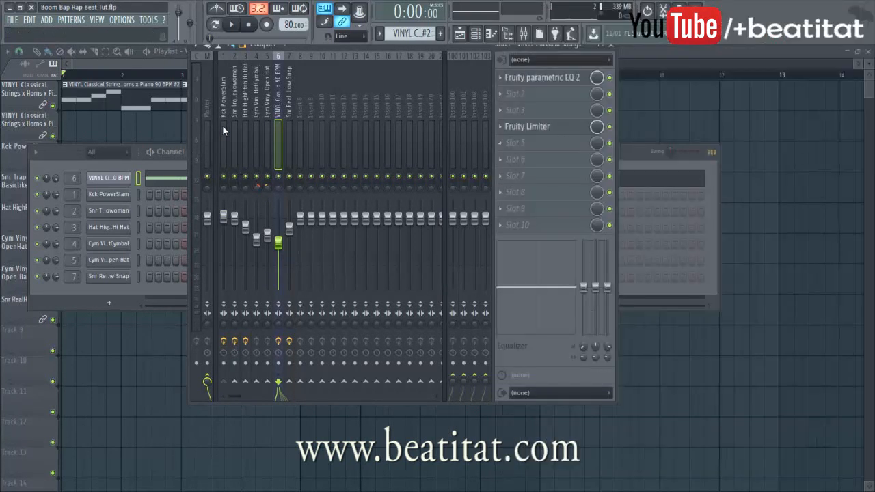
click(222, 125)
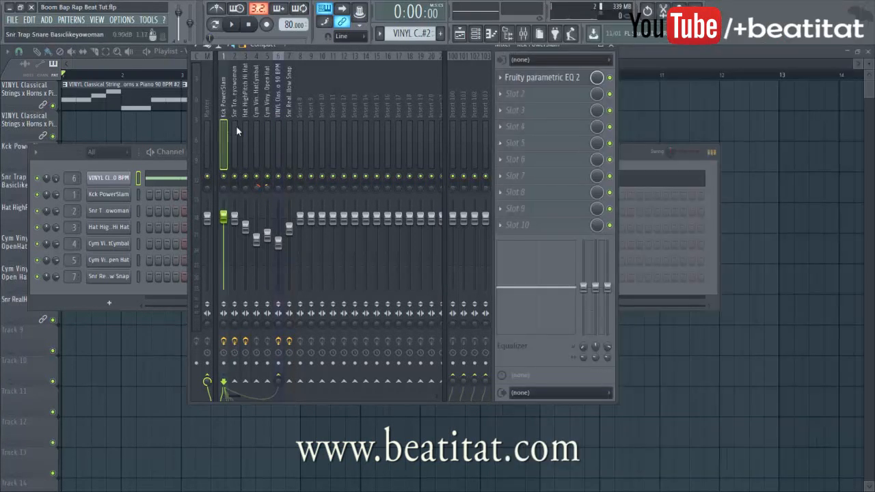
Route the kick into the strings track with a sidechain send
right_click(283, 387)
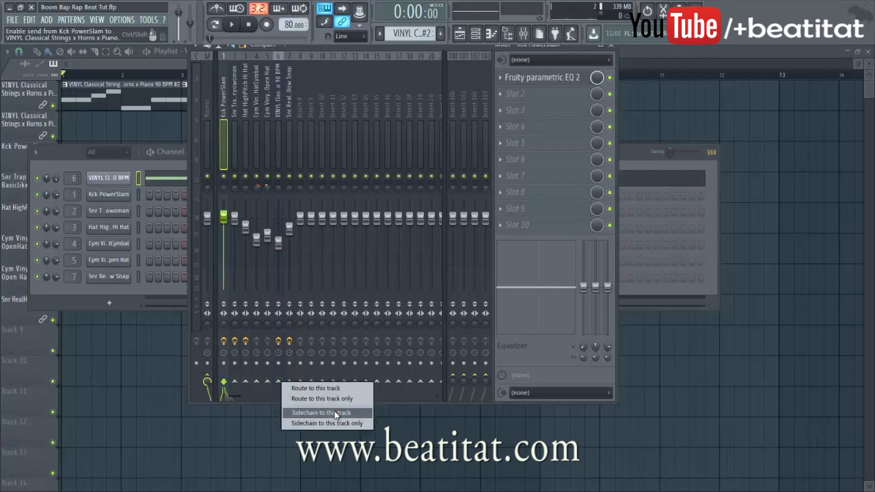
click(335, 411)
click(277, 141)
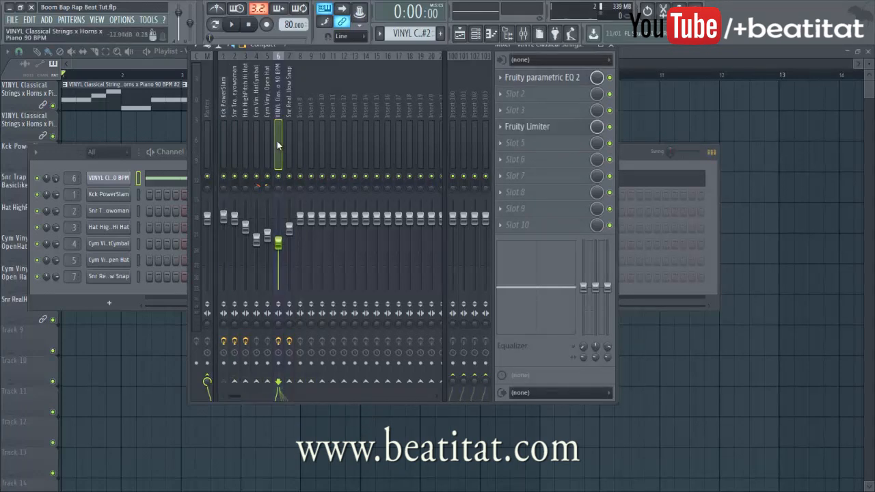
Add a second Fruity Limiter in COMP mode to the strings track and audition the ducking
click(526, 151)
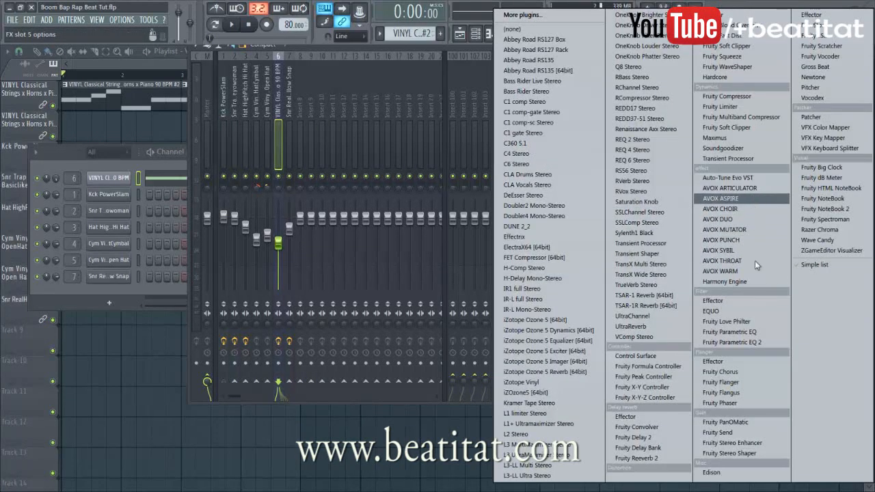
click(758, 107)
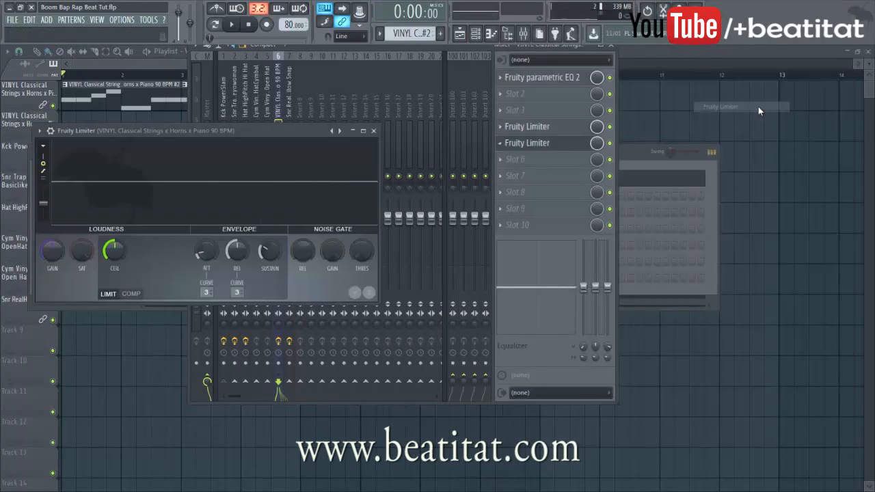
click(131, 294)
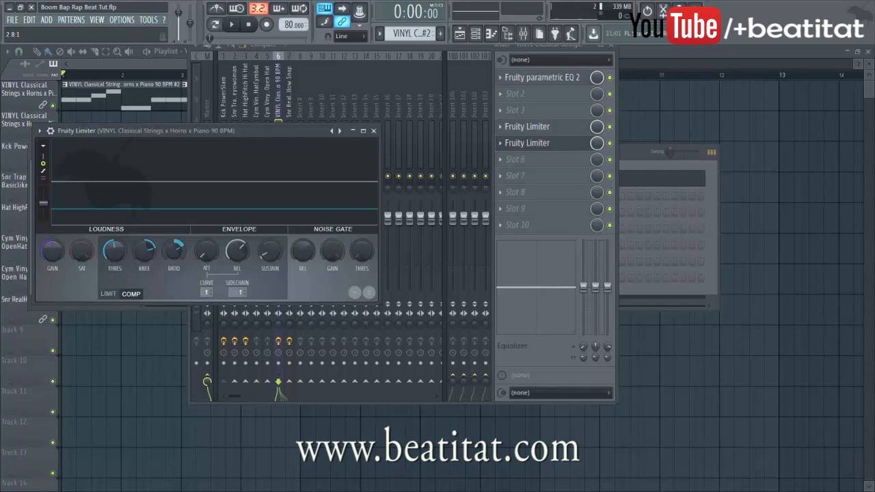
key(space)
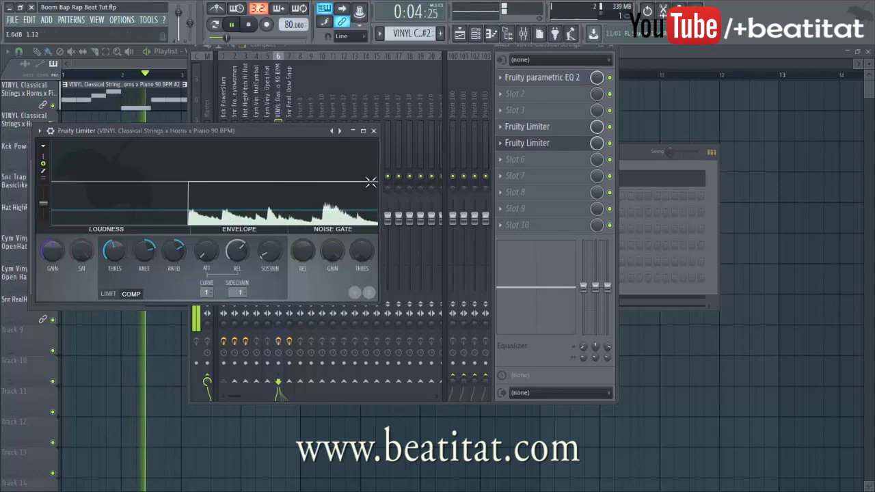
click(373, 131)
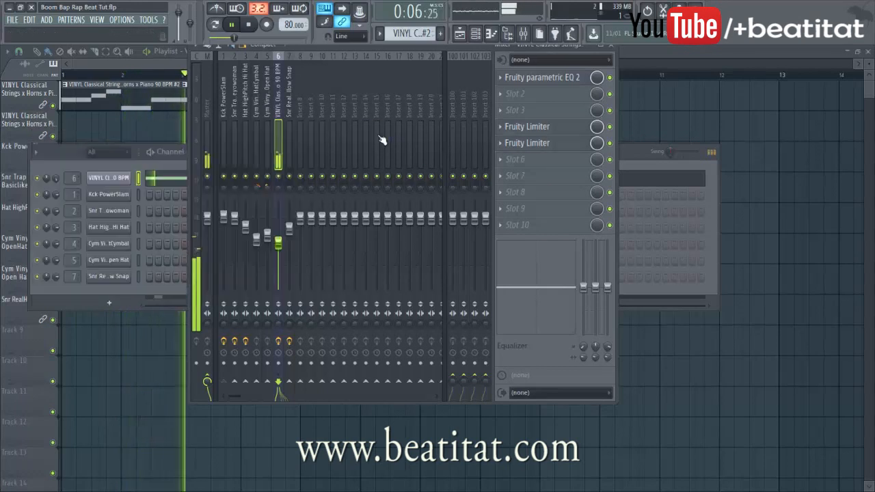
Watch the strings compressor duck in the mixer while the beat plays
click(145, 288)
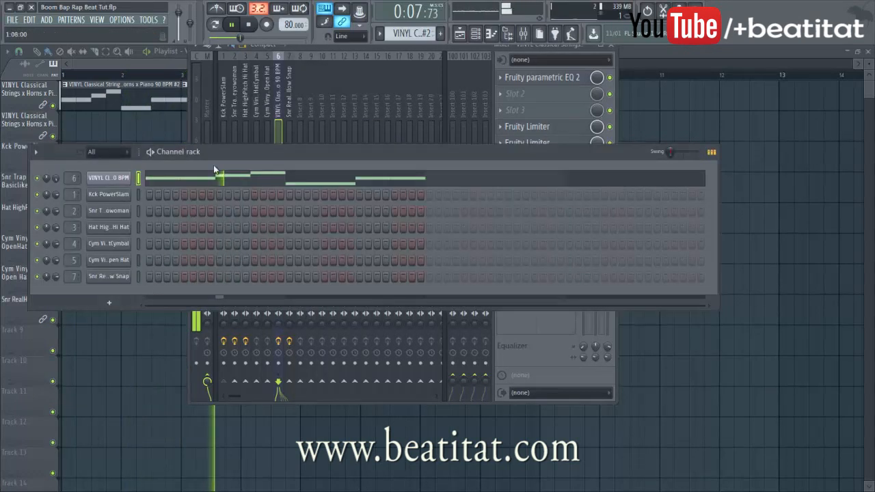
click(172, 64)
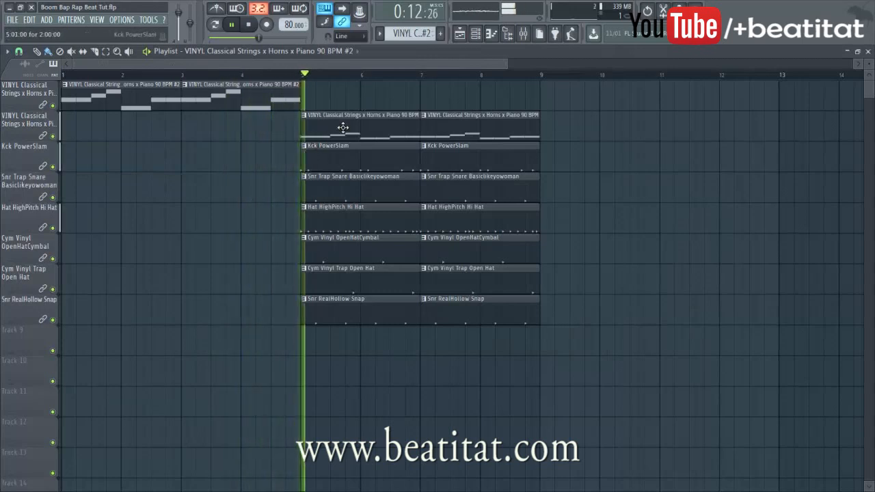
key(F9)
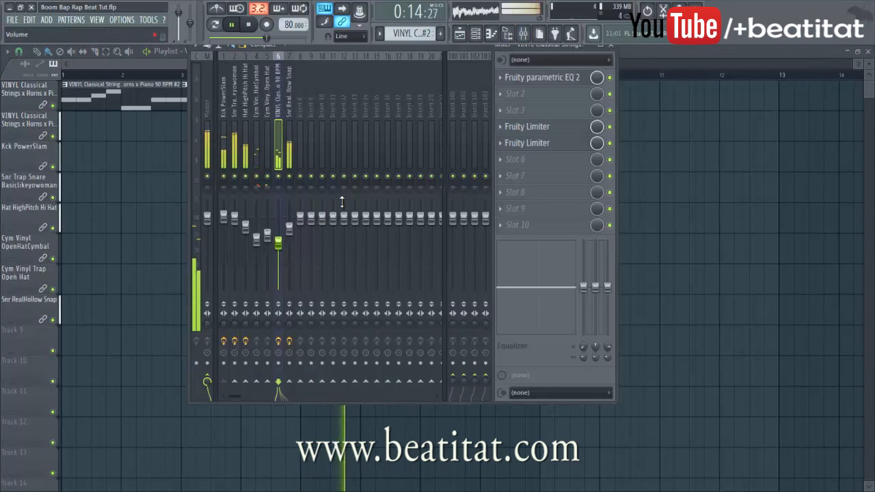
click(533, 144)
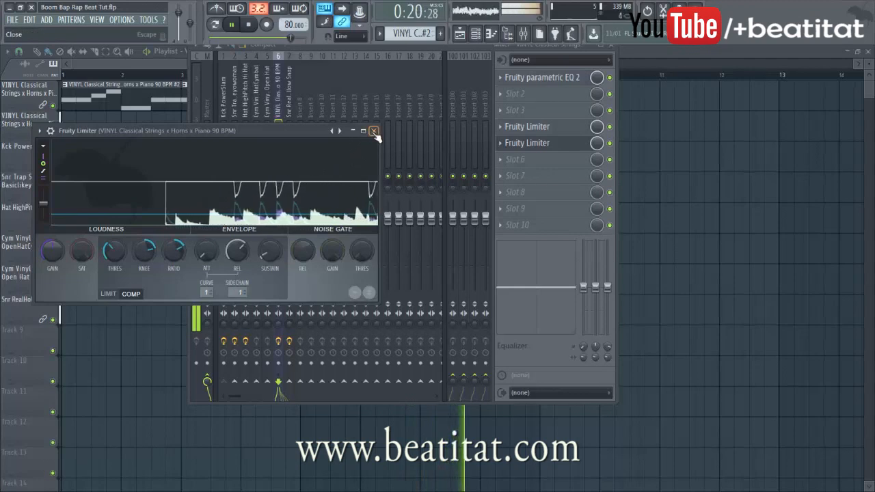
key(Escape)
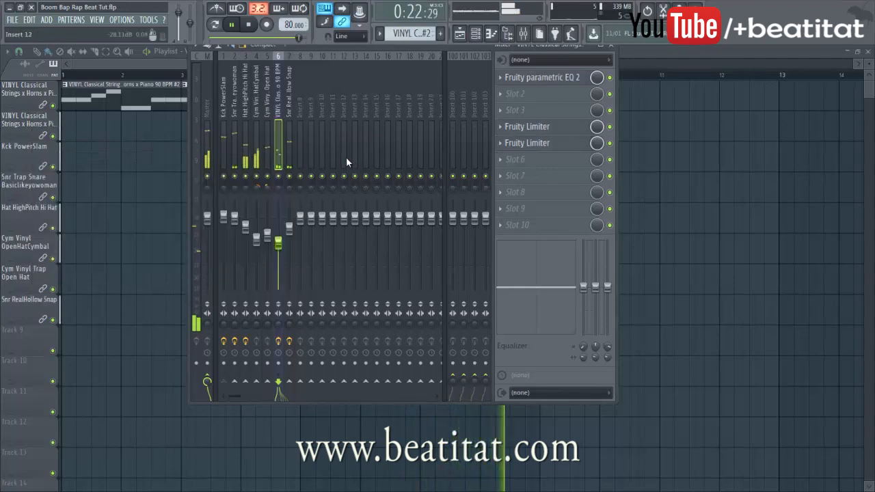
Select the snare track, stop playback and close the mixer
click(235, 220)
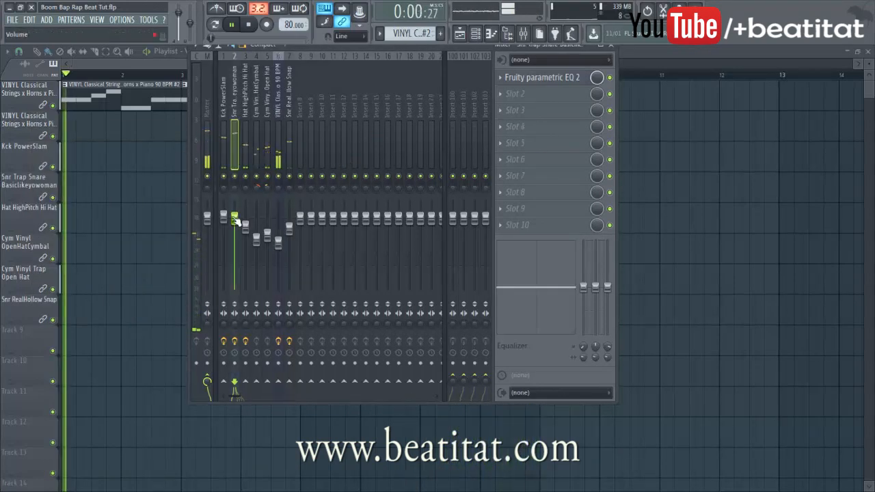
key(space)
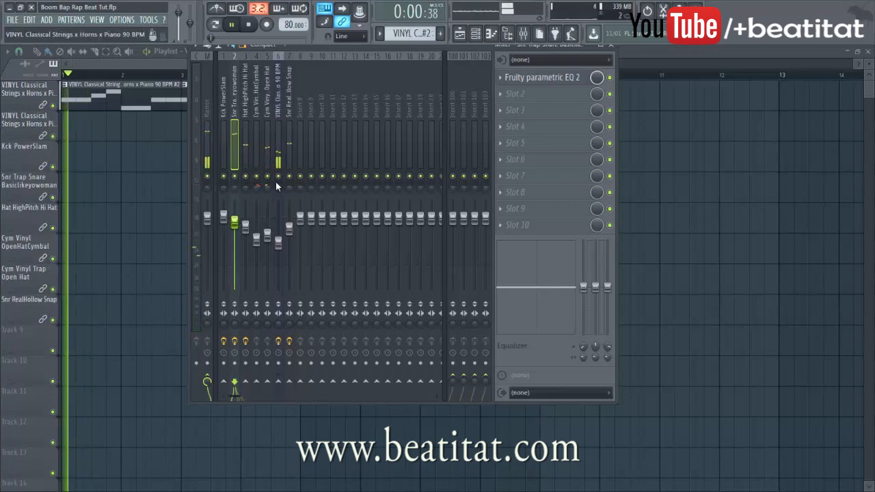
key(F9)
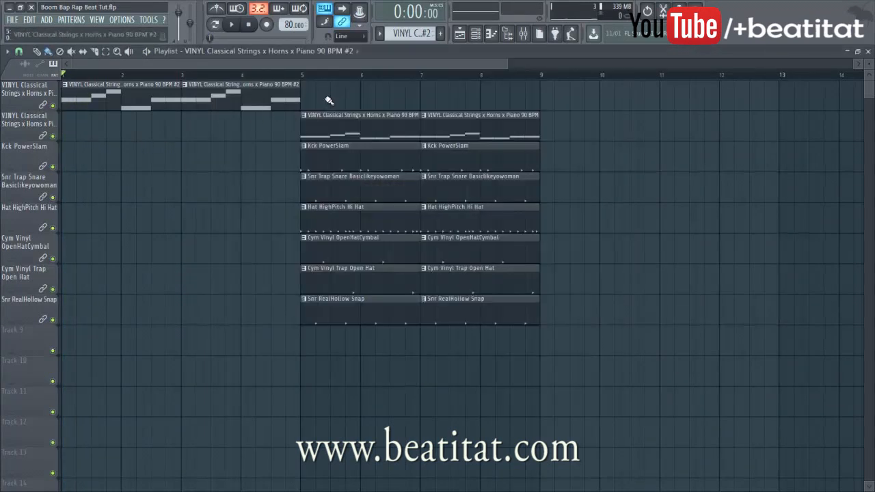
Paint a strings clip at bar 9 on the first playlist track
scroll(331, 101, down, 3)
scroll(368, 108, up, 3)
click(370, 103)
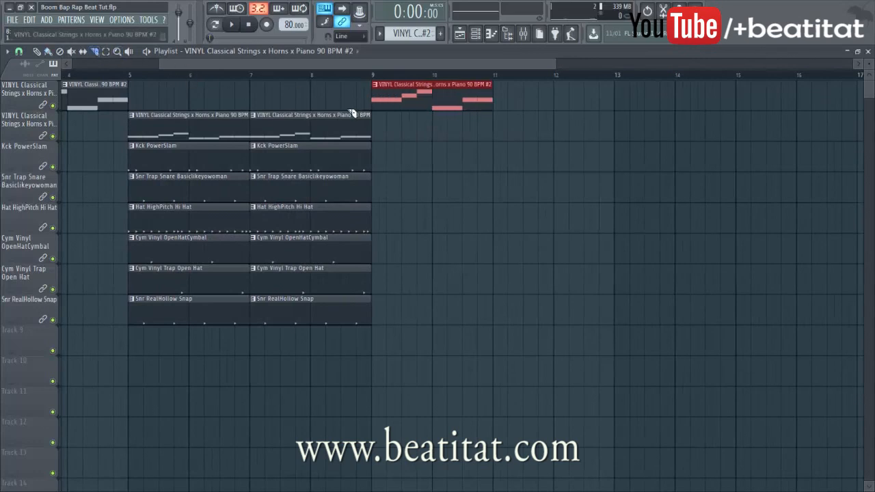
click(395, 127)
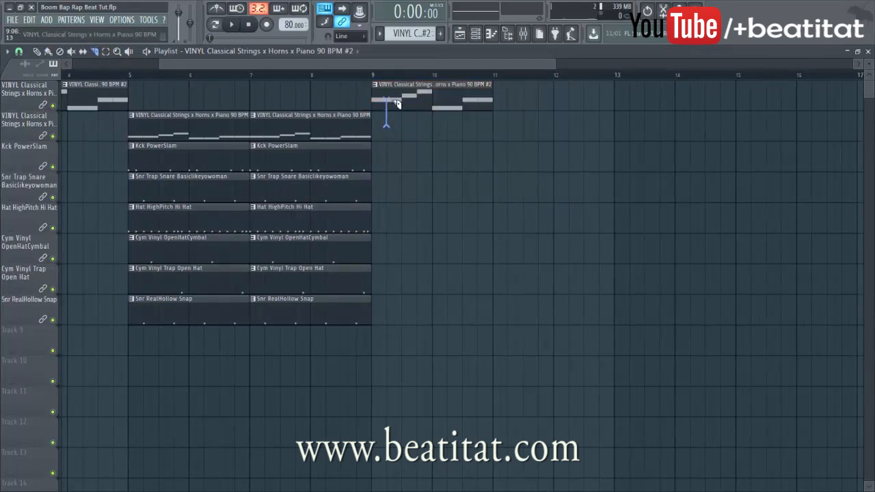
scroll(401, 131, up, 3)
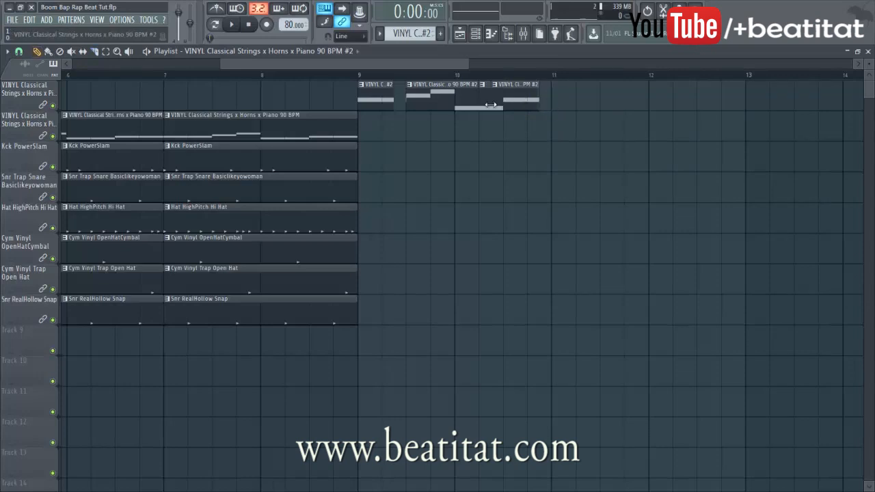
scroll(325, 143, down, 5)
Copy all twelve drum clips forward to fill bars 9–13
drag(197, 146, 287, 305)
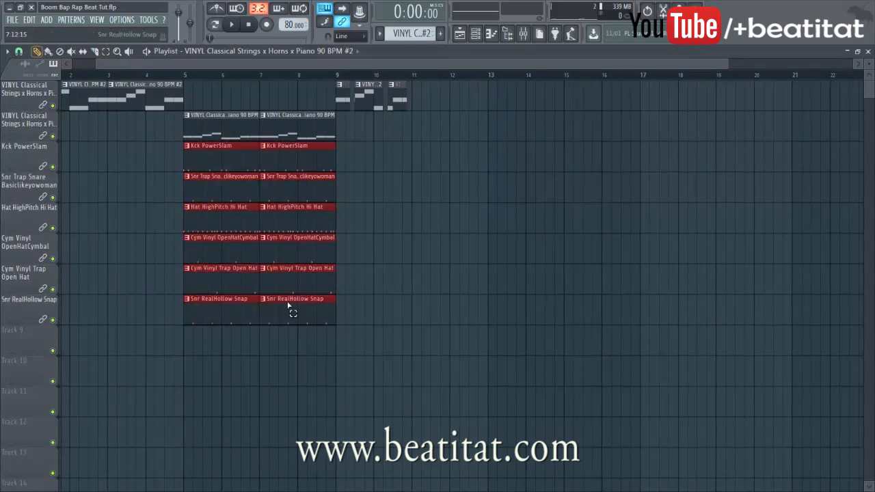
drag(330, 282, 449, 283)
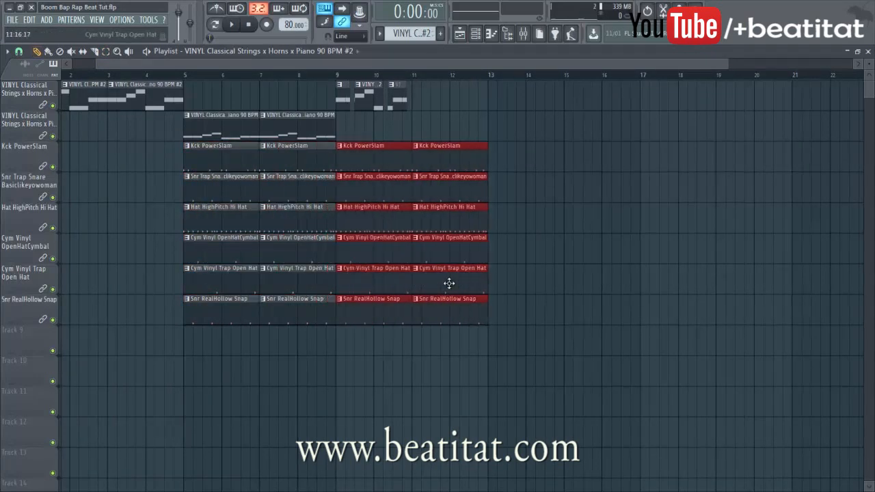
click(432, 312)
Trim the strings clips around bars 11–13 into a chopped run while playing back
drag(441, 118, 423, 112)
key(space)
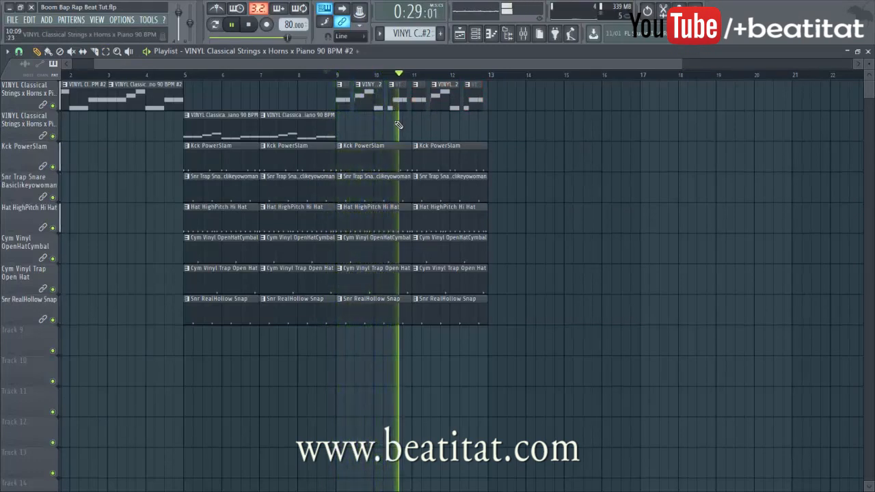
scroll(407, 125, up, 3)
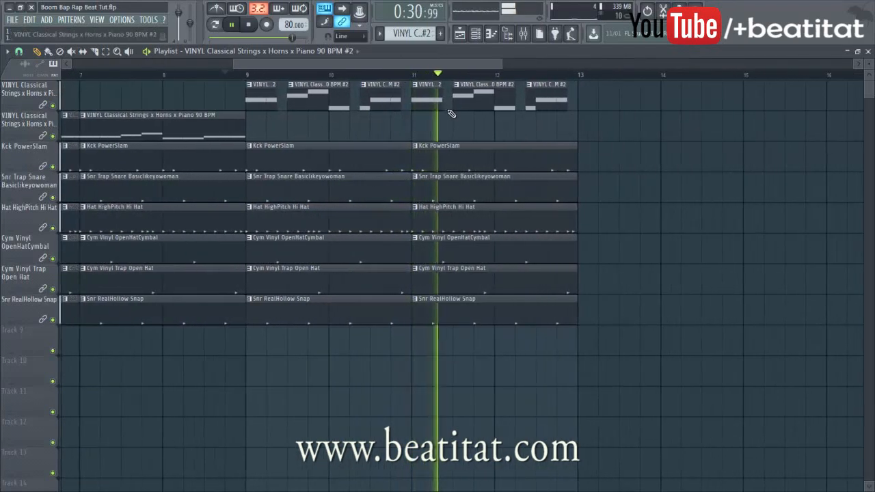
drag(441, 108, 433, 113)
drag(527, 108, 538, 107)
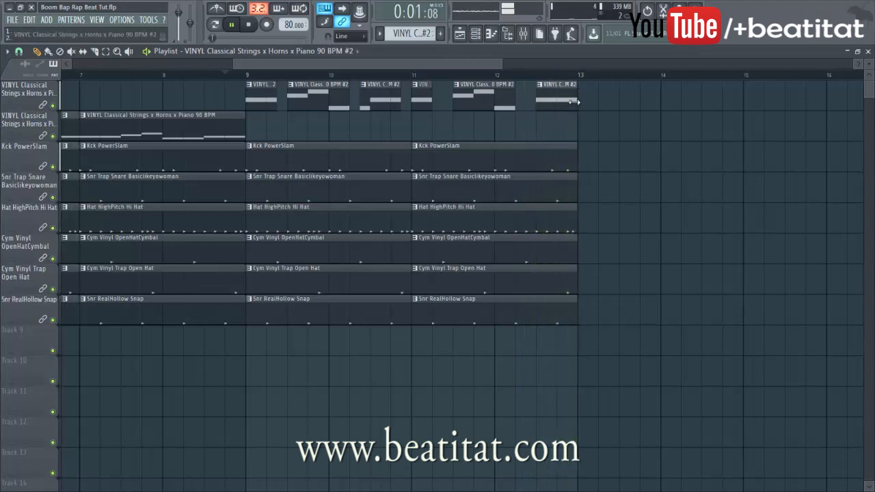
key(space)
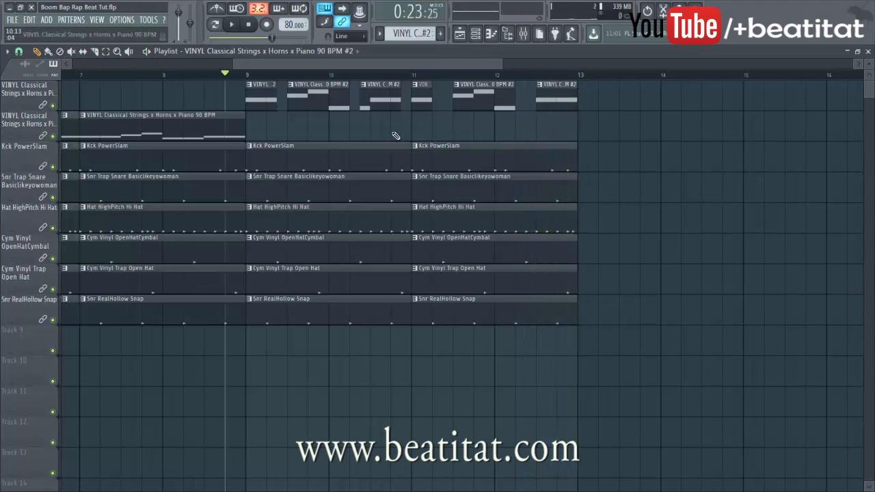
scroll(395, 136, down, 3)
Move the last strings clip onto a new track above and make it a unique pattern
right_click(33, 89)
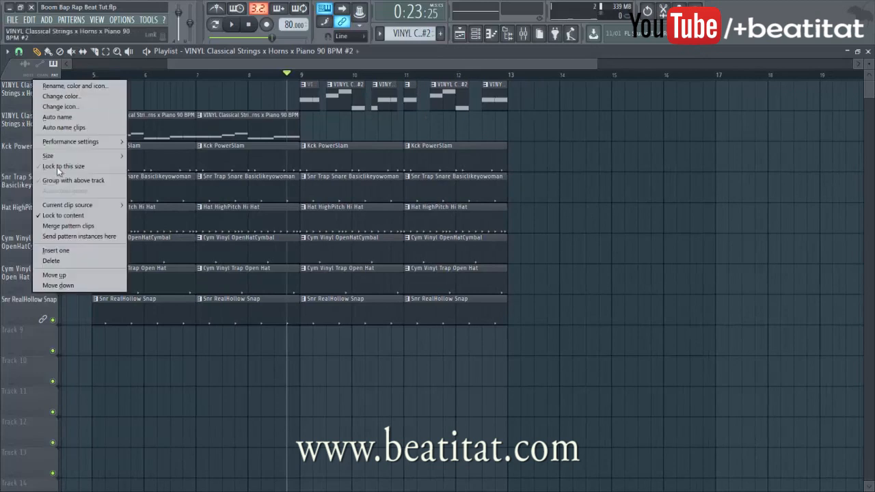
click(57, 250)
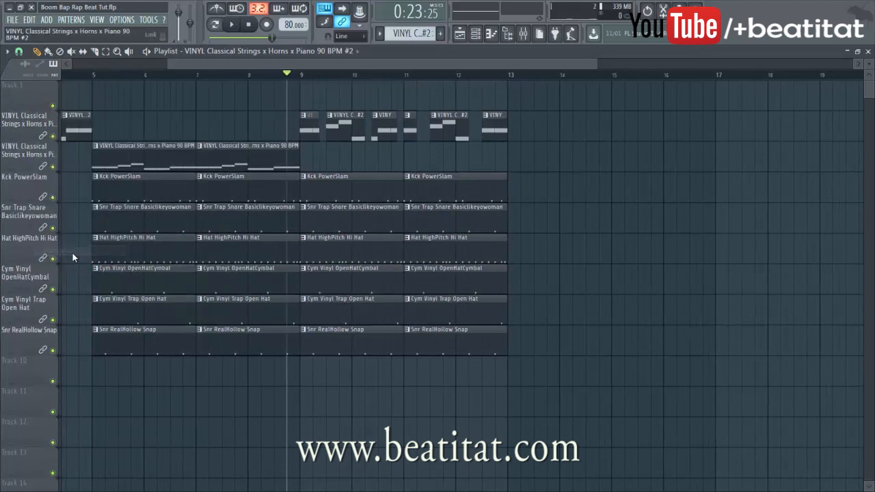
drag(496, 114, 496, 95)
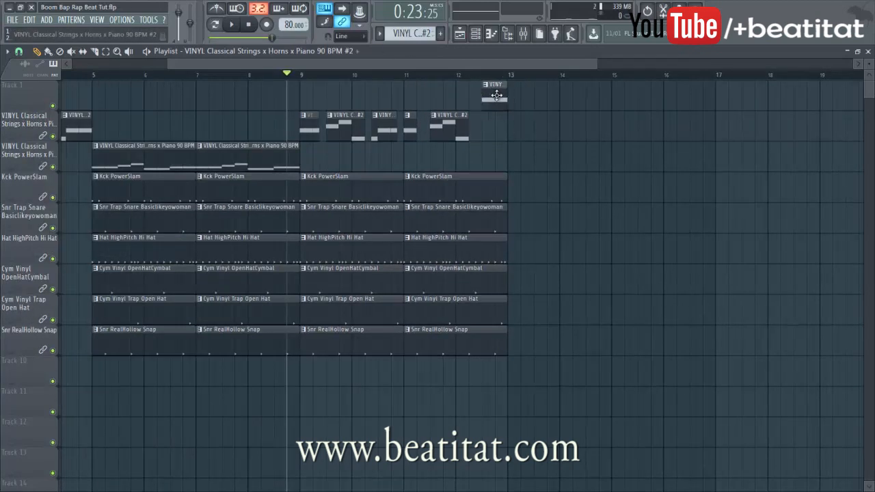
click(486, 85)
click(506, 155)
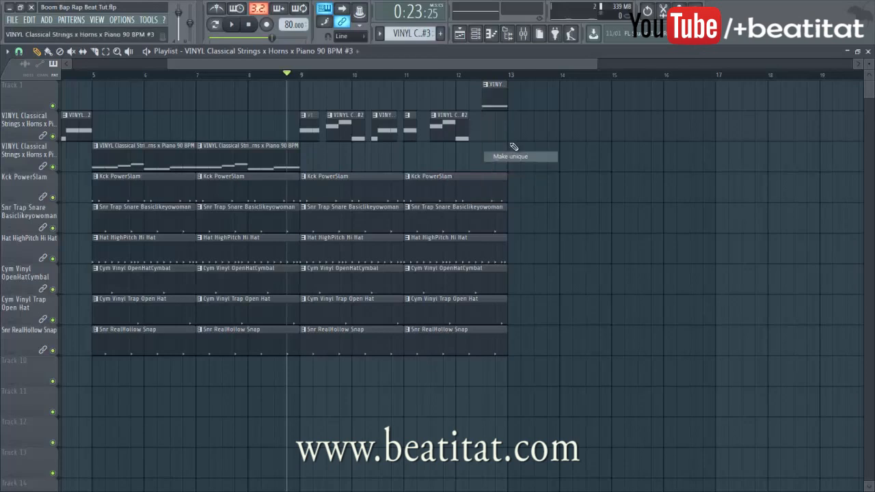
Add two more P3 notes to the new strings pattern in the piano roll
double_click(500, 107)
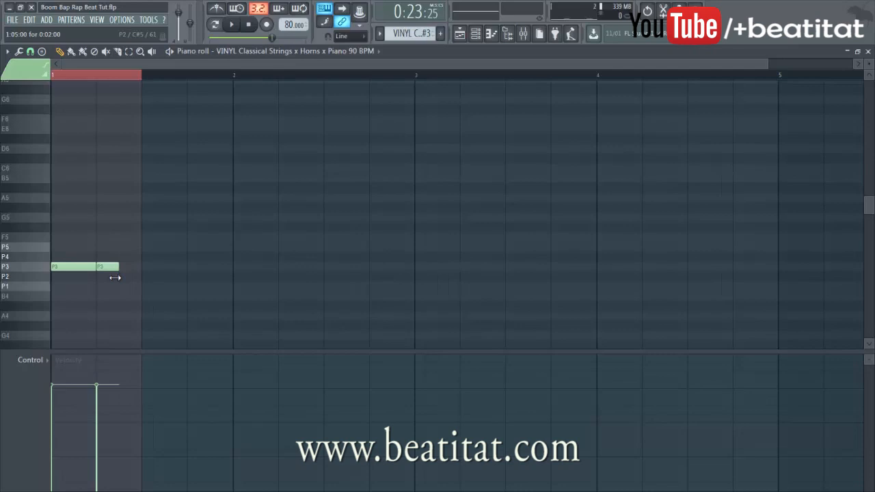
click(123, 268)
drag(129, 268, 128, 269)
key(Escape)
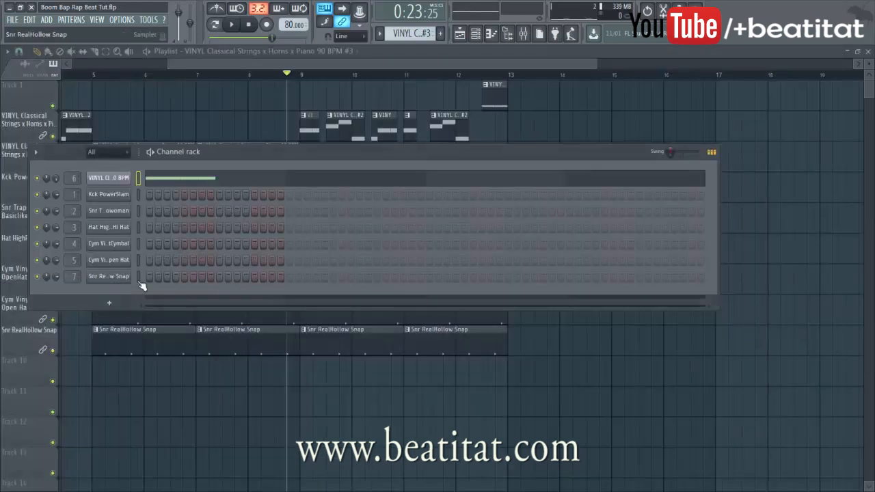
key(Escape)
Trim the start of the bar 11 hi-hat clip later during playback, then open the mixer
key(space)
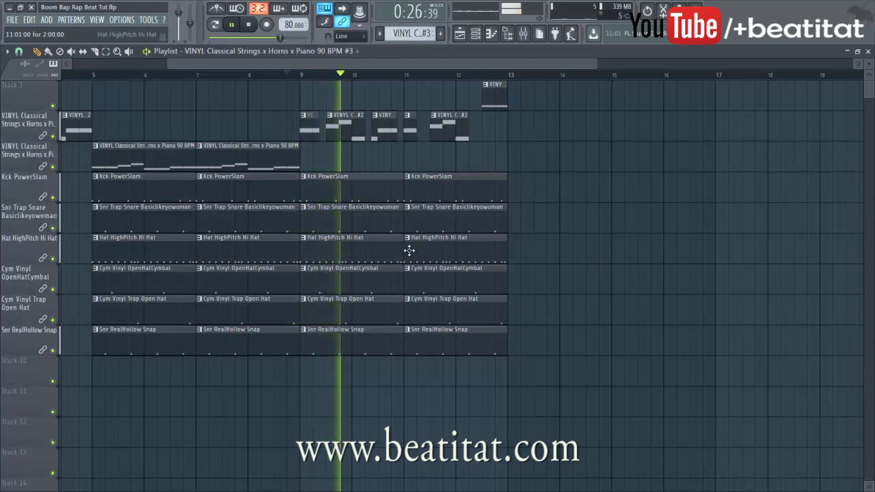
drag(406, 252, 431, 252)
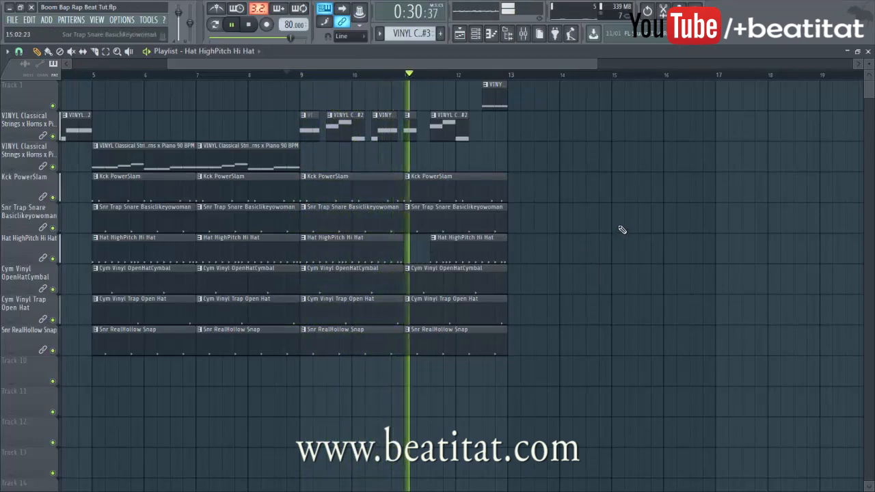
scroll(425, 154, up, 4)
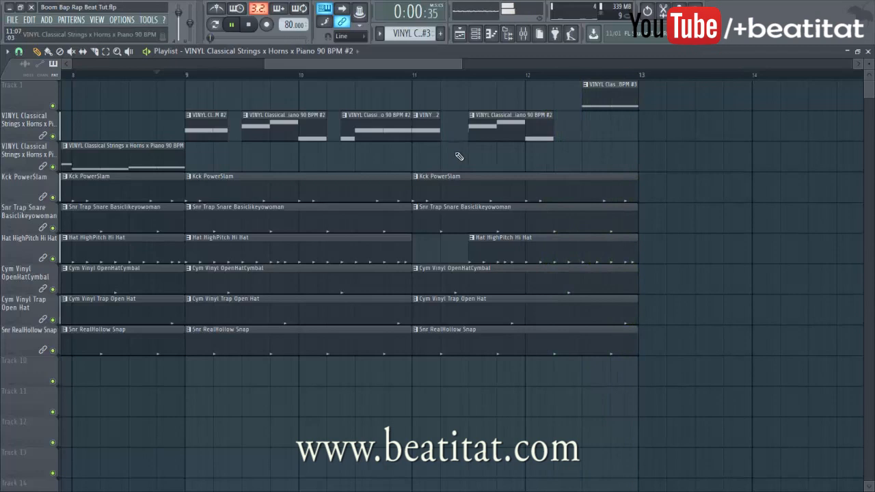
scroll(432, 183, down, 5)
scroll(432, 185, down, 4)
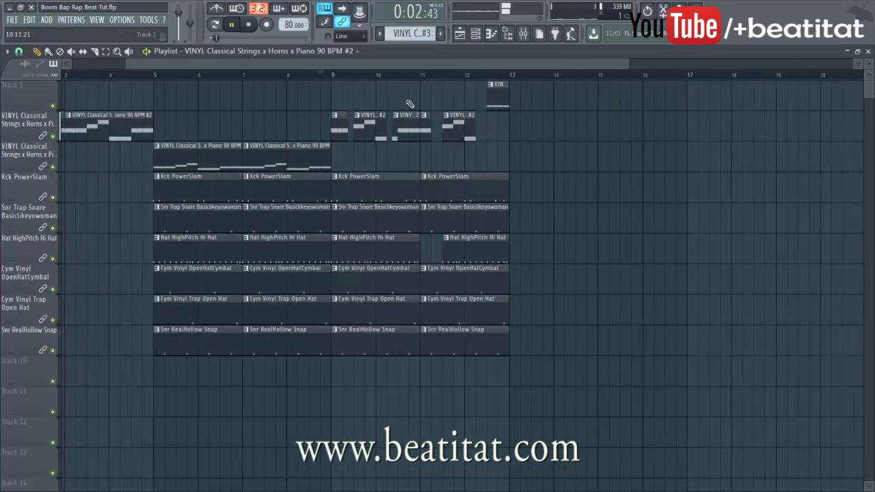
scroll(319, 88, down, 3)
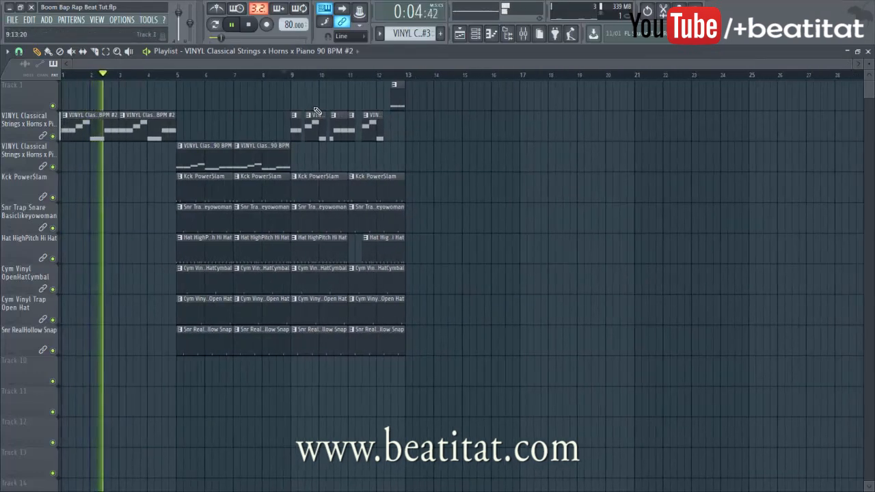
click(522, 34)
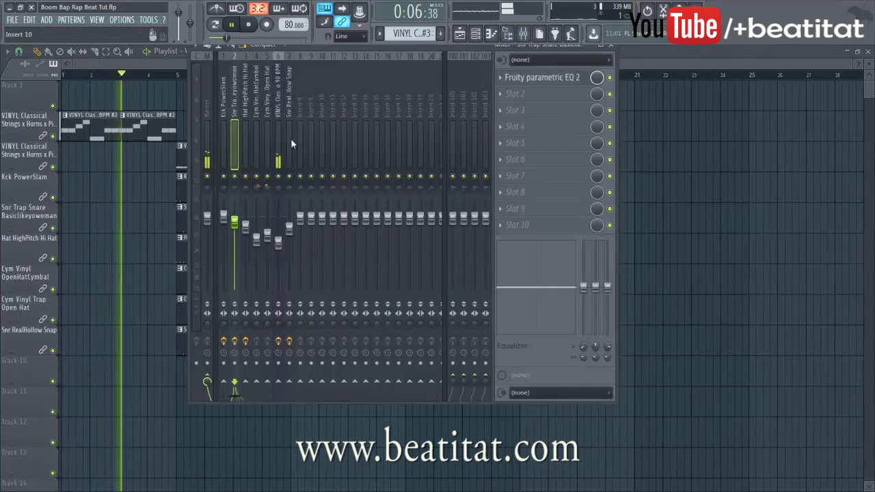
Load Fruity parametric EQ 2 into the Master track's first effect slot
click(207, 146)
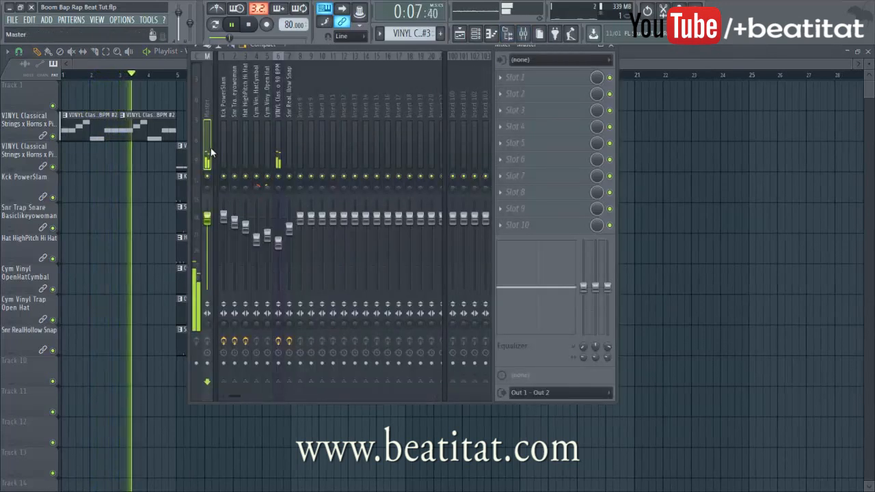
click(540, 77)
click(752, 342)
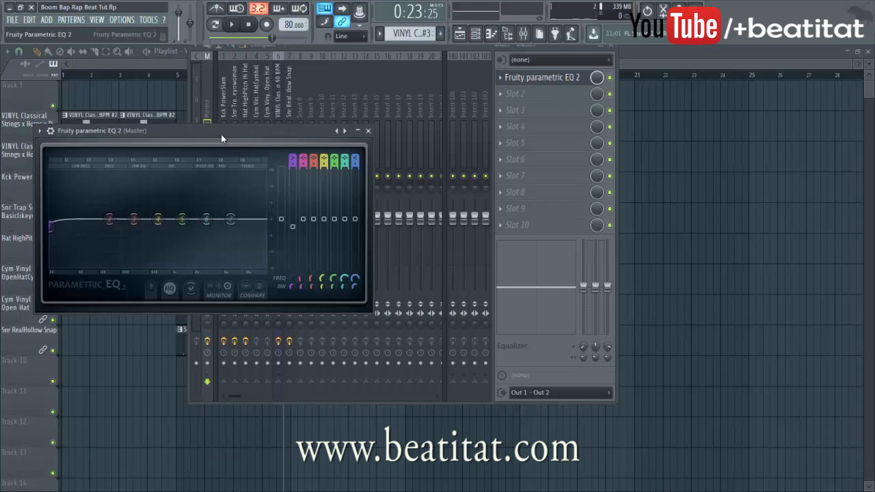
drag(220, 135, 212, 266)
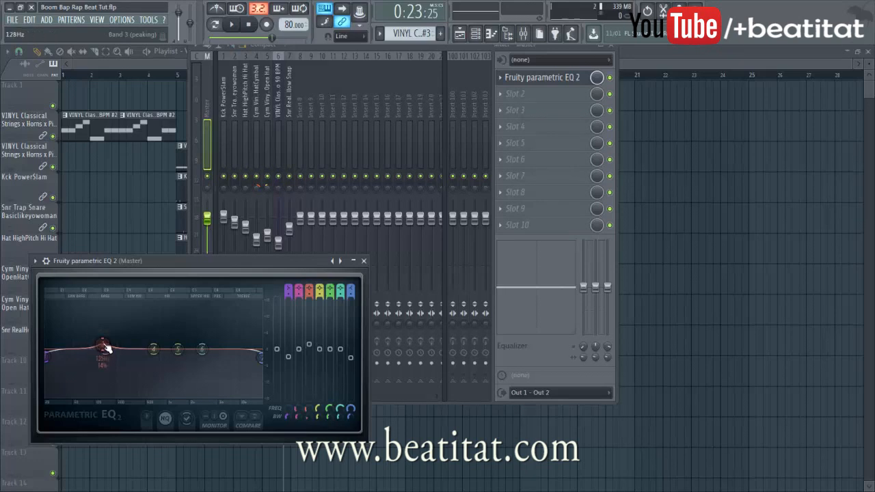
Move EQ band 2 to about 98 Hz and cut band 4 slightly near 607 Hz
key(space)
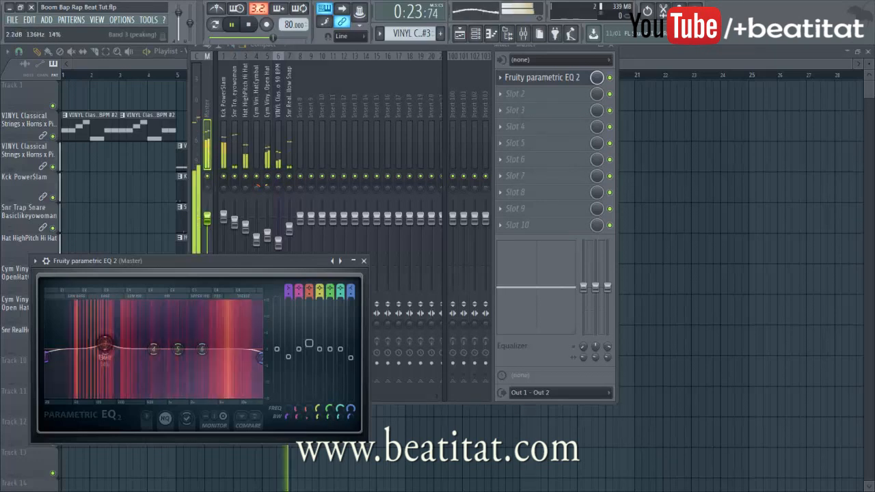
drag(104, 343, 98, 345)
key(space)
key(space)
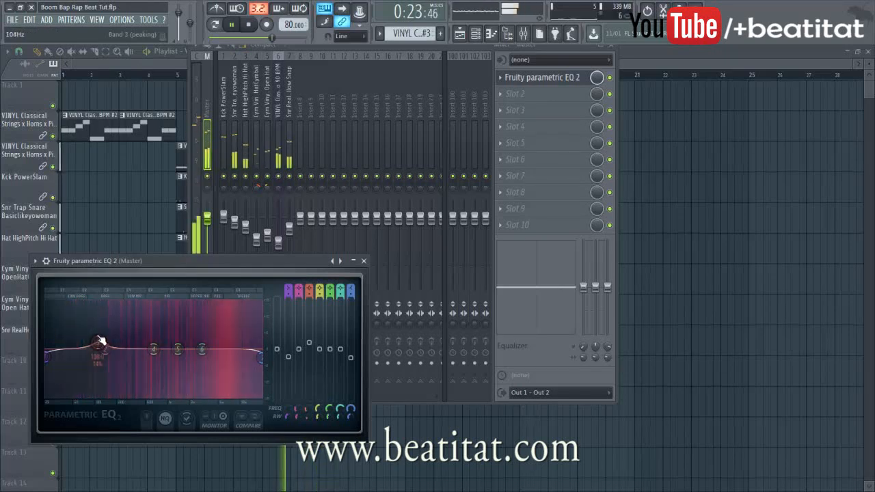
drag(153, 349, 245, 350)
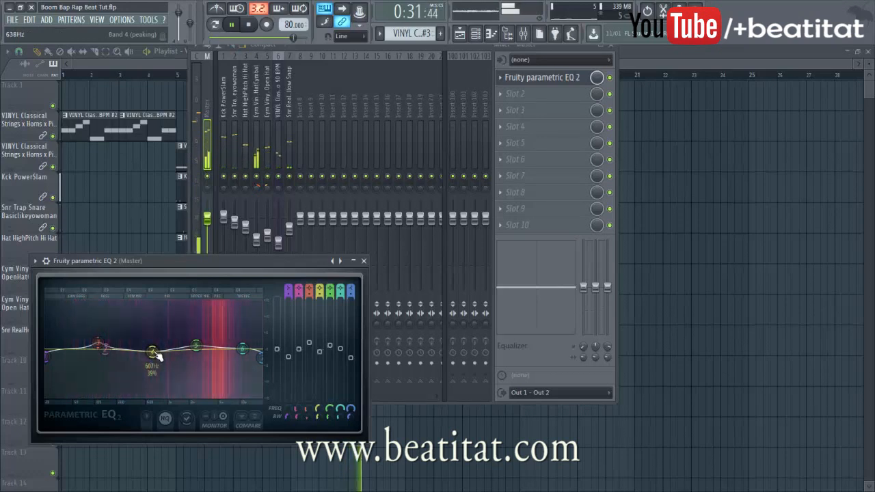
key(space)
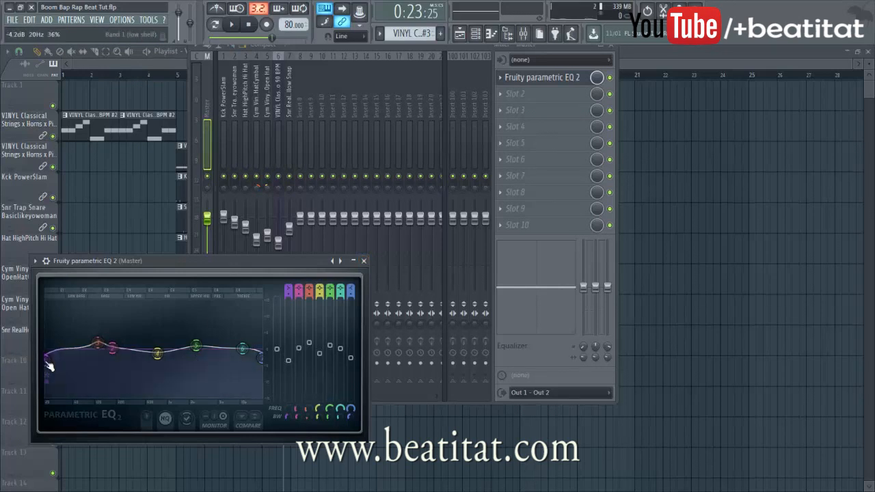
click(363, 261)
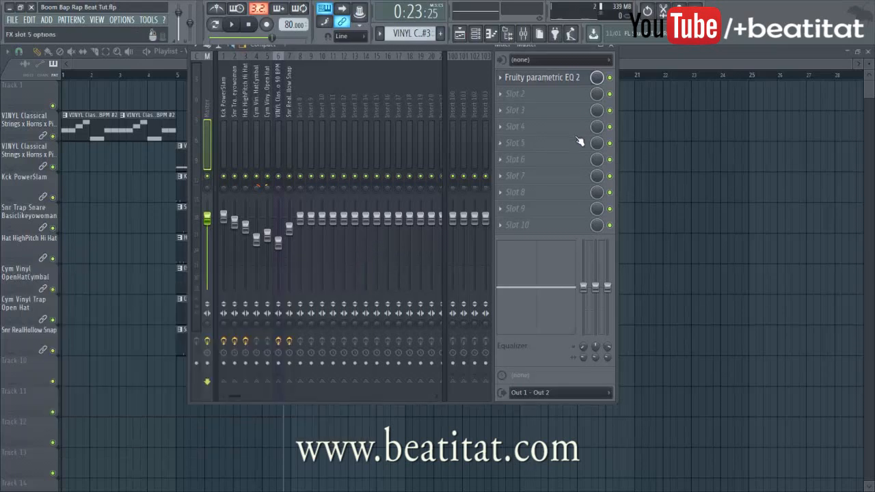
Add Fruity Limiter in COMP mode to Master slot 2 and test the chain
click(557, 96)
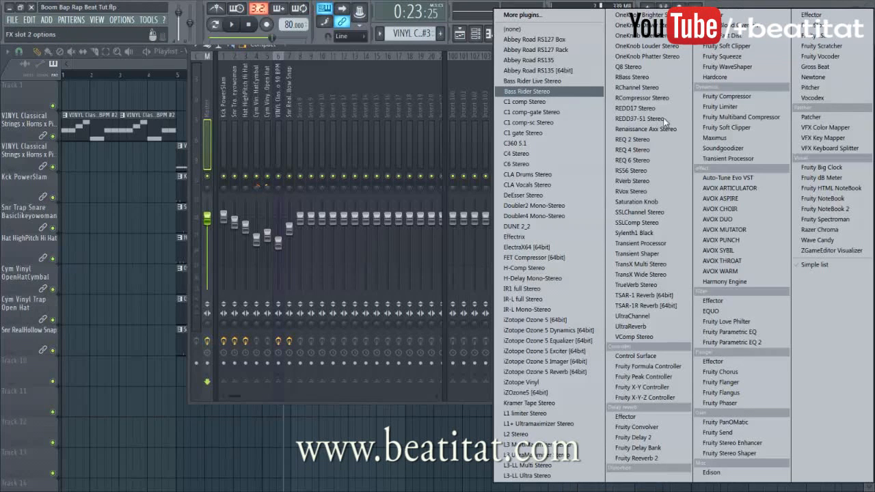
click(723, 107)
click(144, 308)
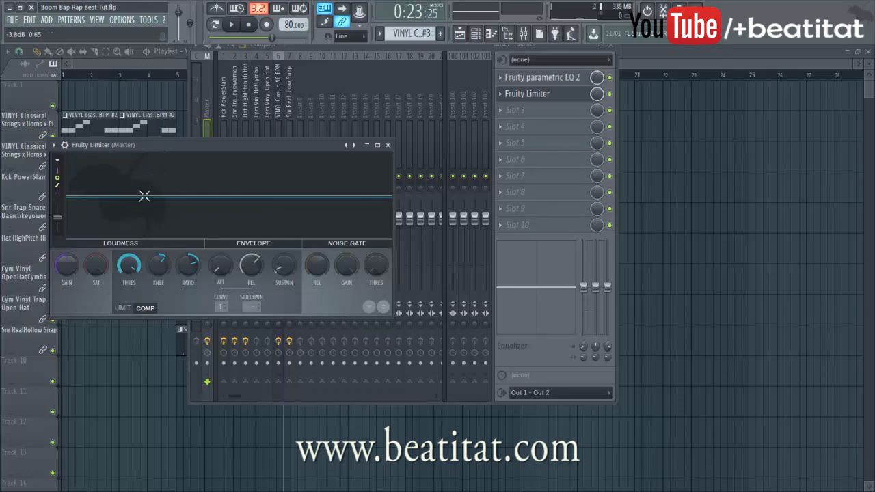
click(387, 146)
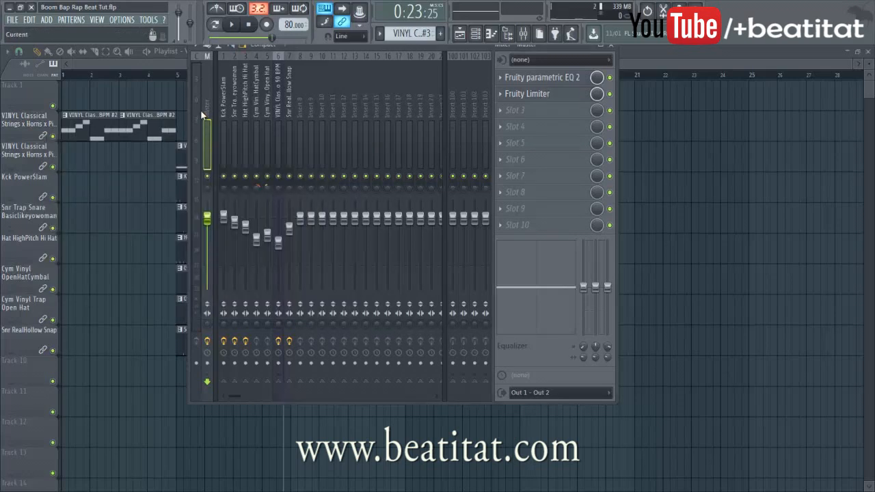
key(space)
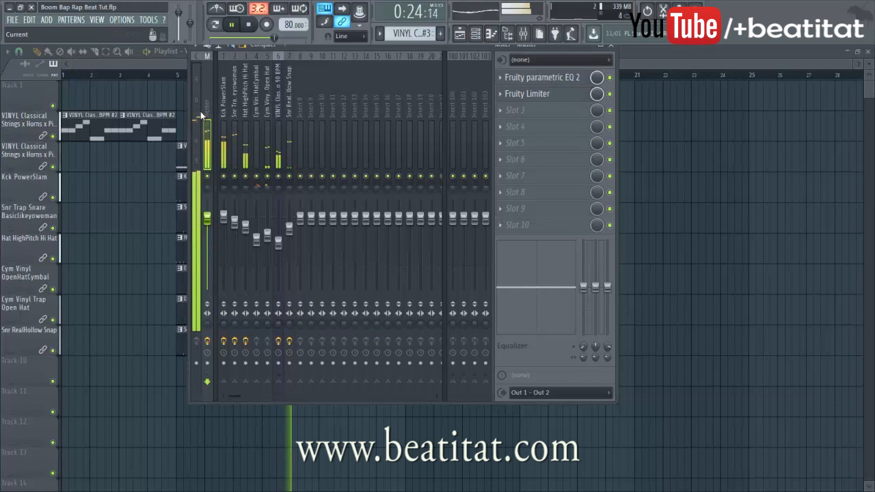
key(space)
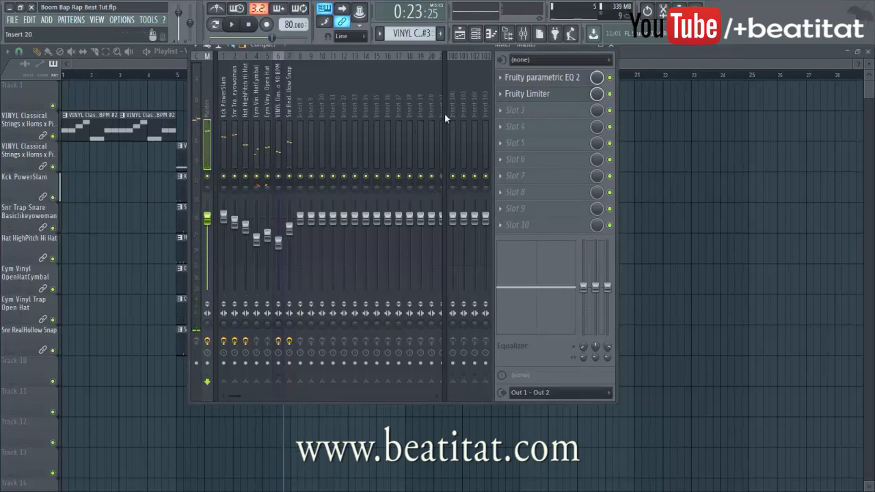
Load Maximus into the Master track's third effect slot
click(536, 95)
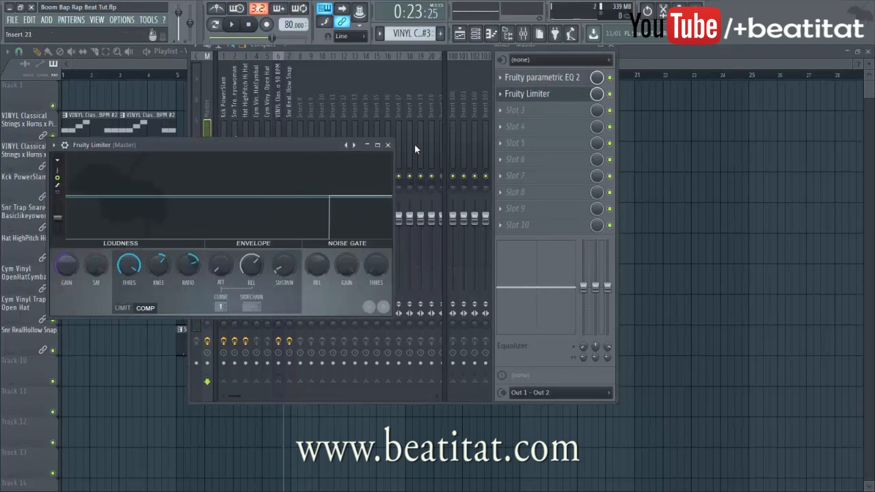
click(388, 145)
click(533, 111)
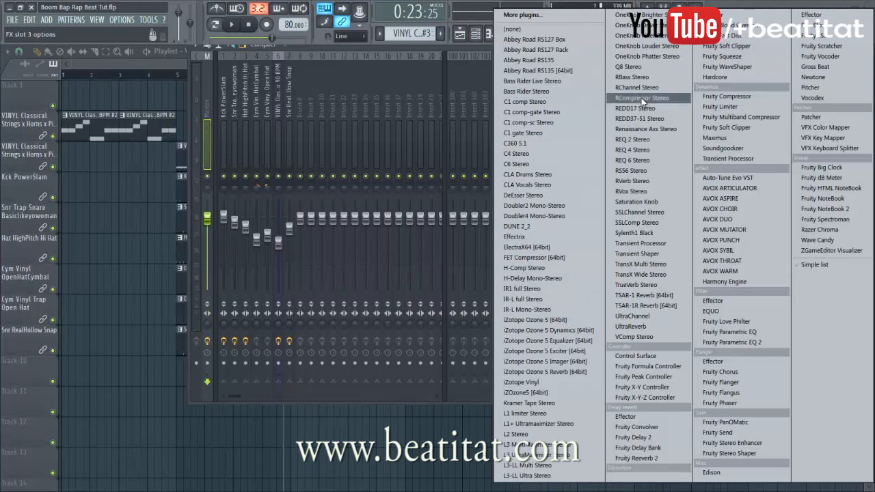
click(748, 140)
Reshape the Maximus low-band compression curve with an added point
click(81, 290)
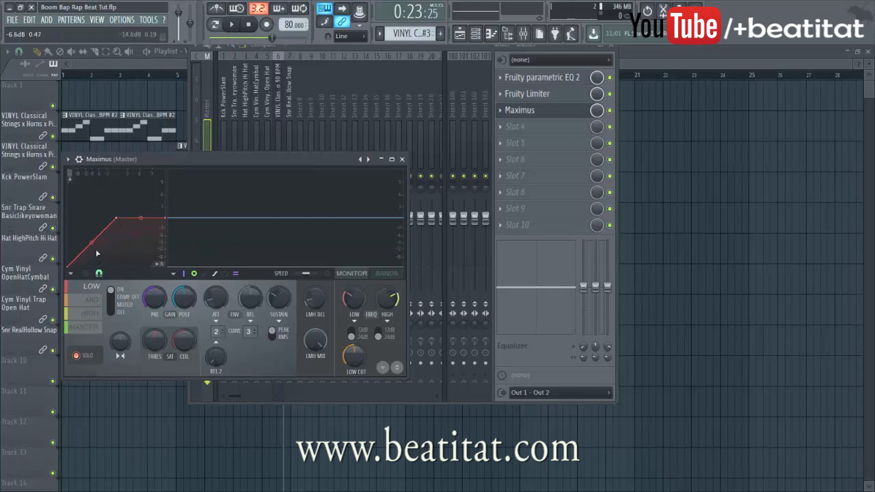
drag(91, 242, 82, 243)
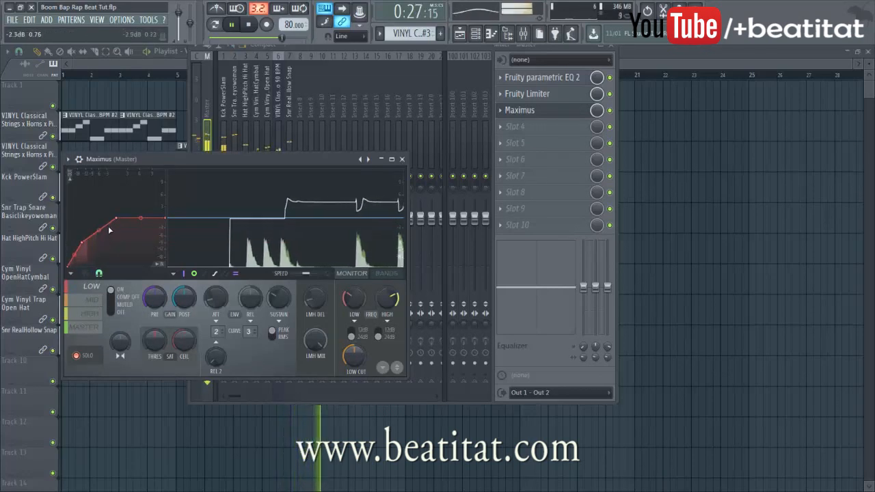
right_click(107, 227)
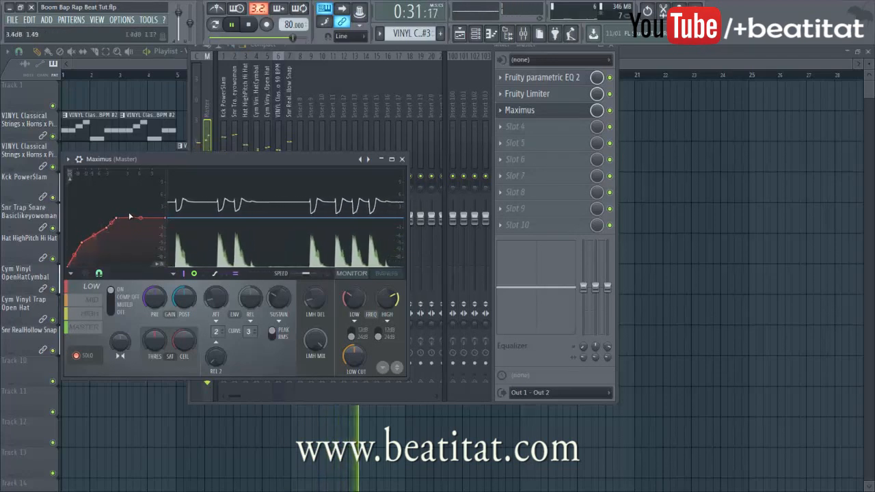
key(space)
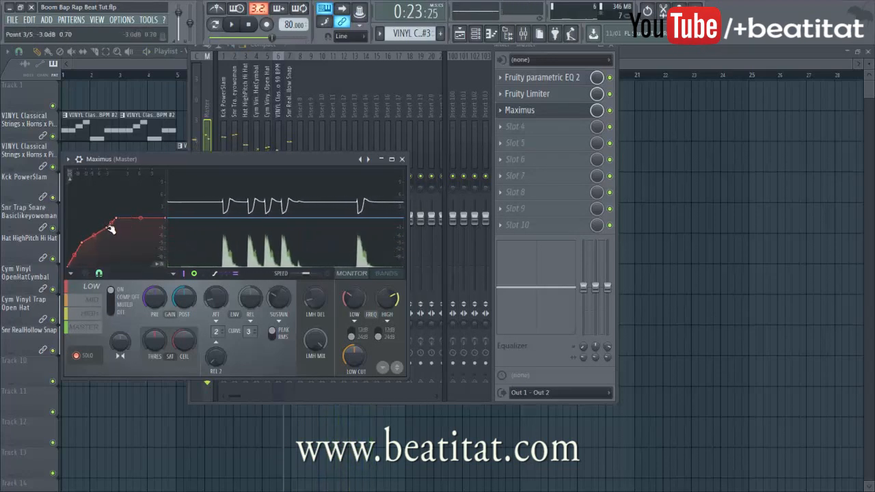
key(space)
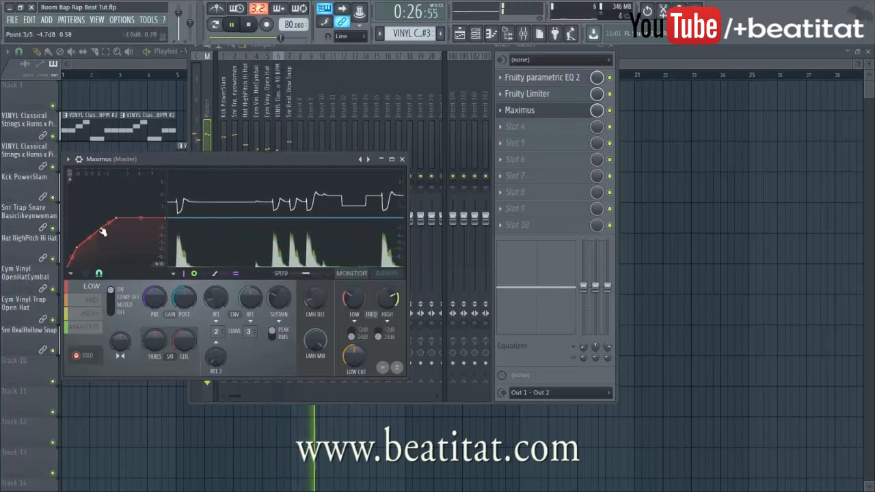
drag(102, 228, 92, 236)
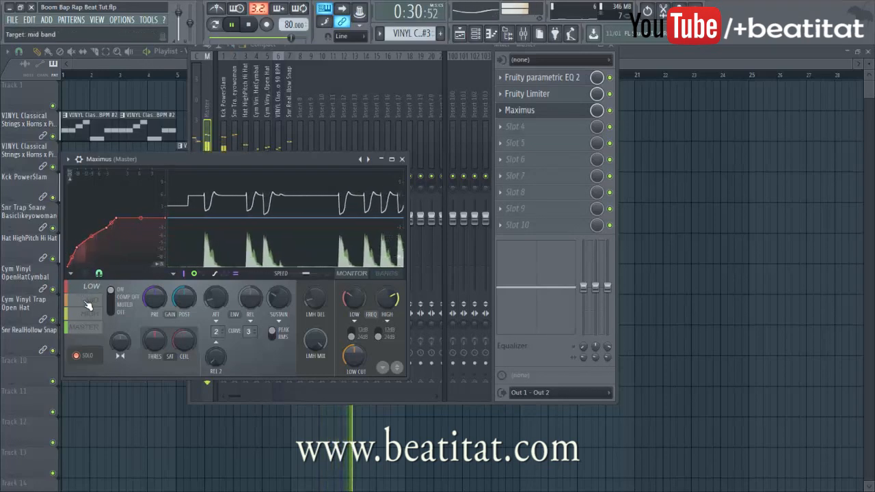
Raise one point on the mid-band curve and add a lower one
click(88, 301)
mouse_move(92, 242)
mouse_down()
mouse_move(106, 234)
mouse_move(87, 247)
mouse_up()
right_click(86, 239)
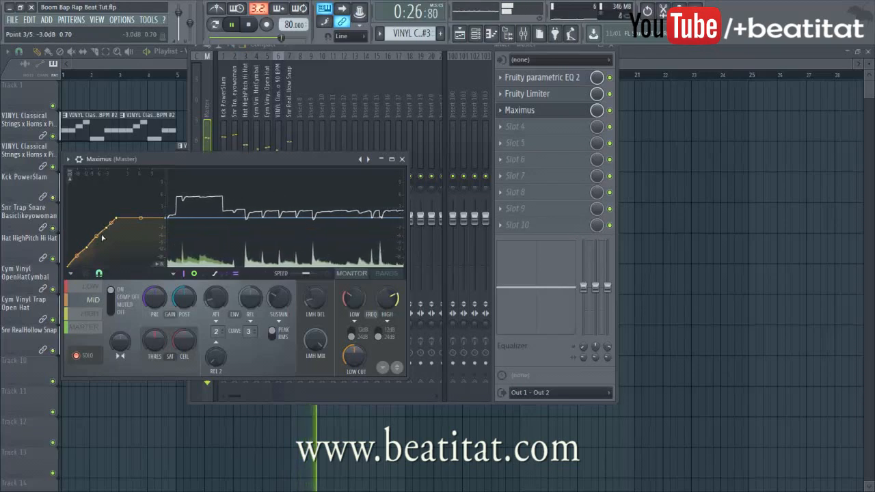
click(87, 315)
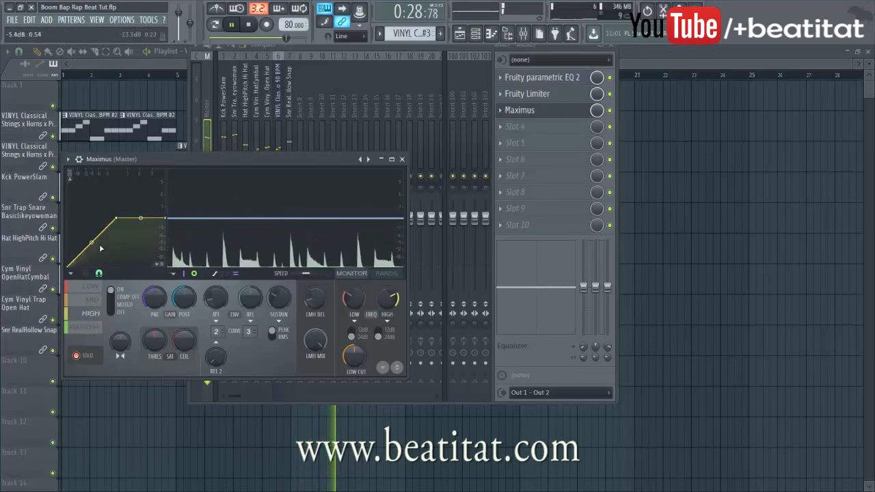
Add a point to the Maximus MASTER curve and pull it down
click(84, 327)
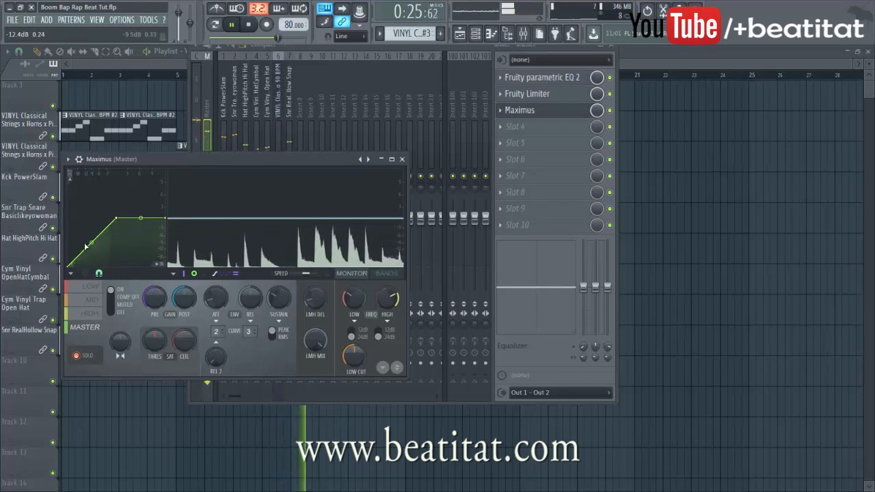
right_click(86, 246)
mouse_move(85, 247)
mouse_down()
mouse_move(77, 250)
mouse_move(96, 236)
mouse_up()
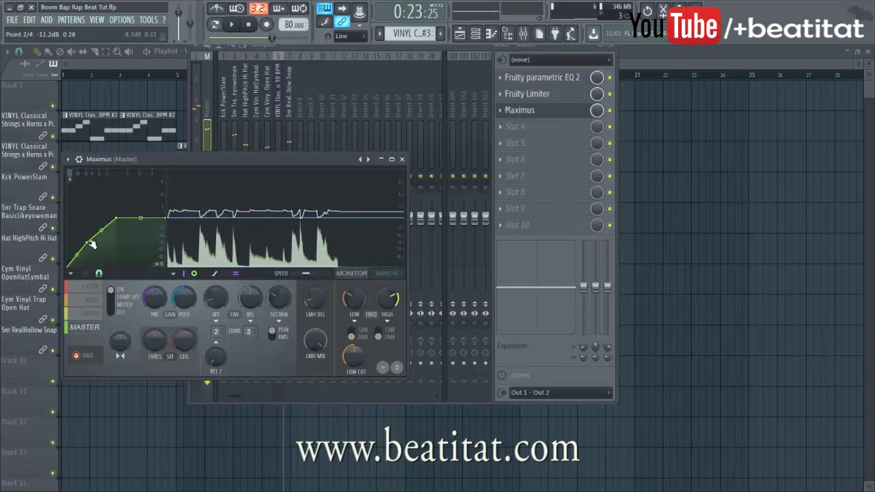
click(96, 287)
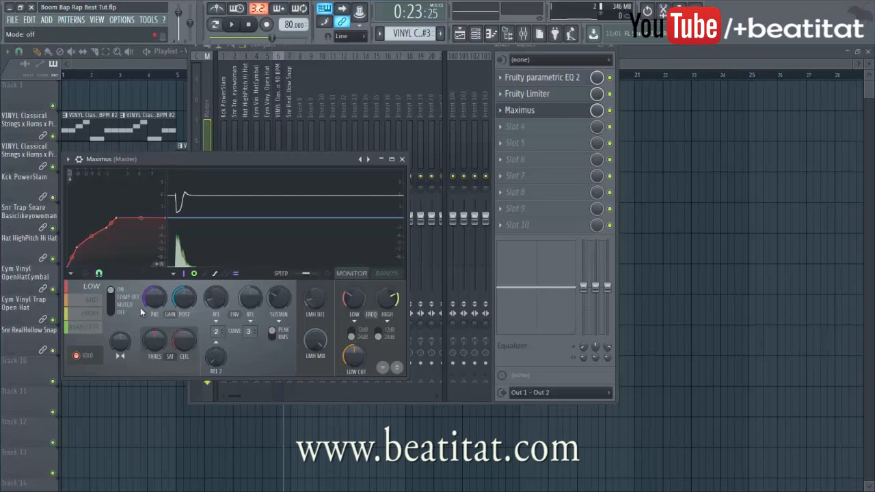
click(92, 305)
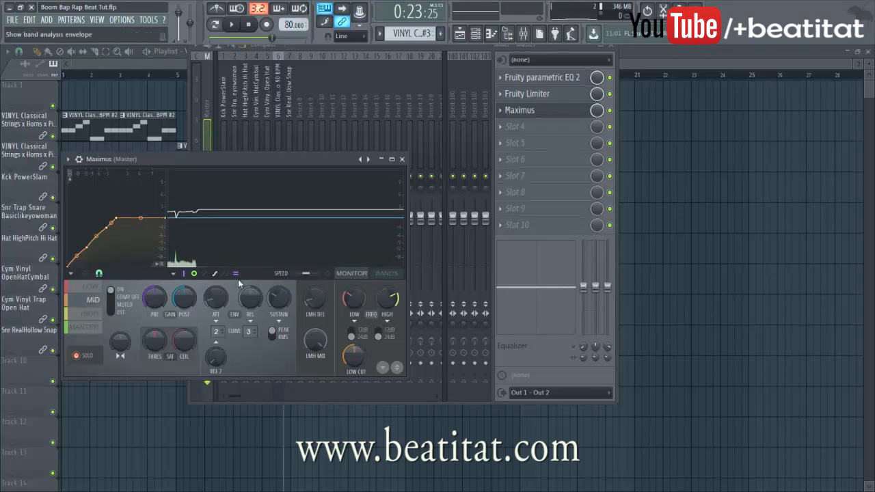
click(387, 274)
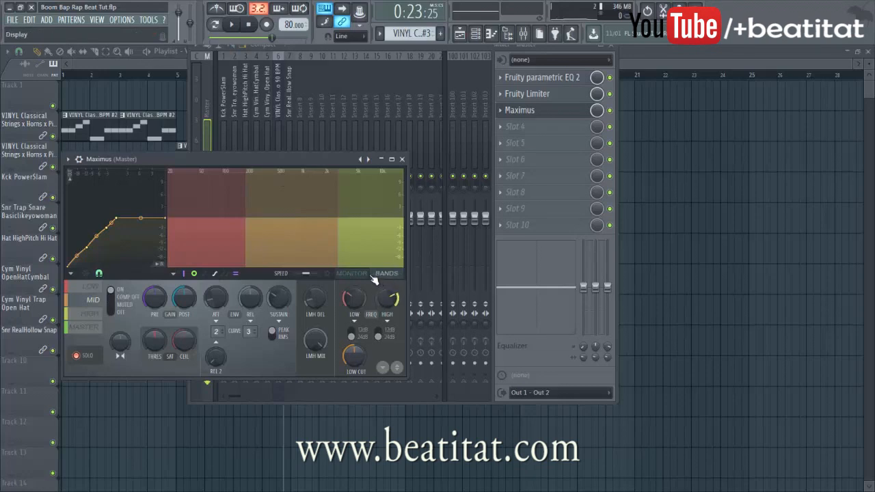
click(363, 274)
click(394, 274)
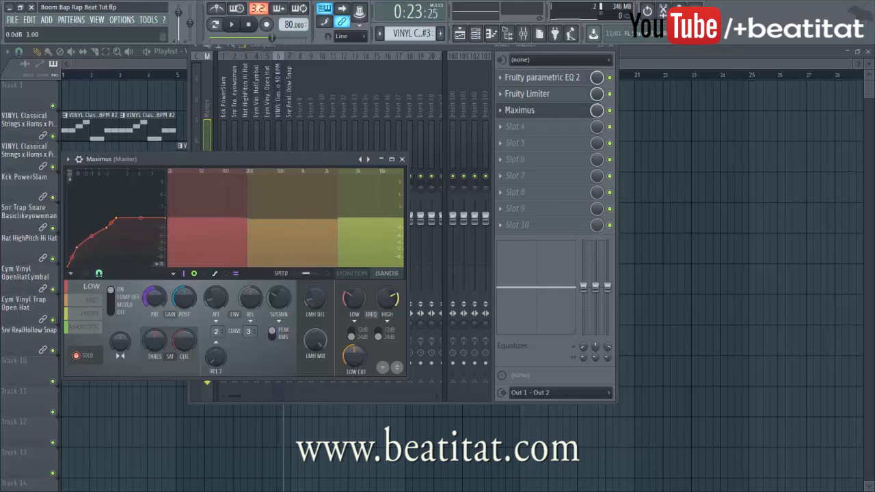
click(350, 222)
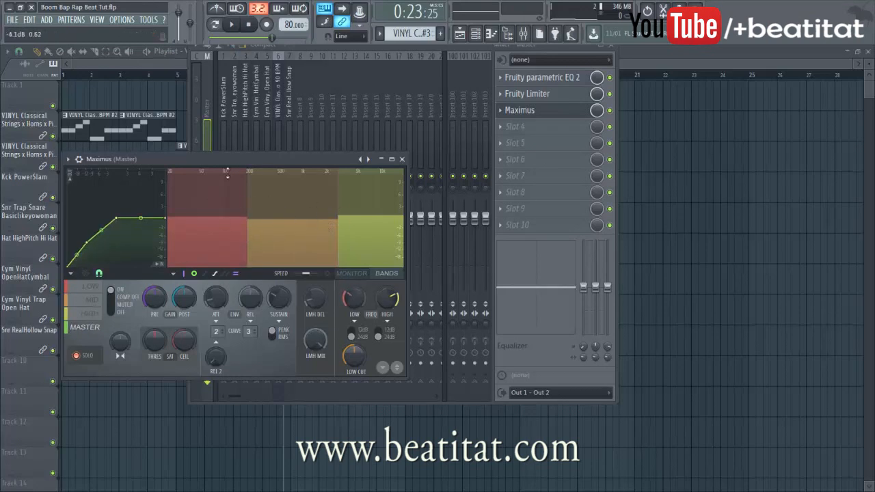
click(349, 274)
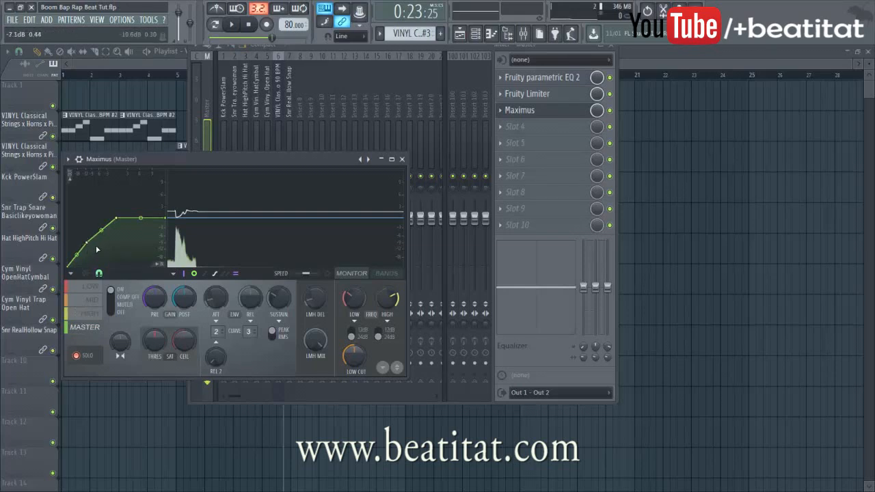
key(space)
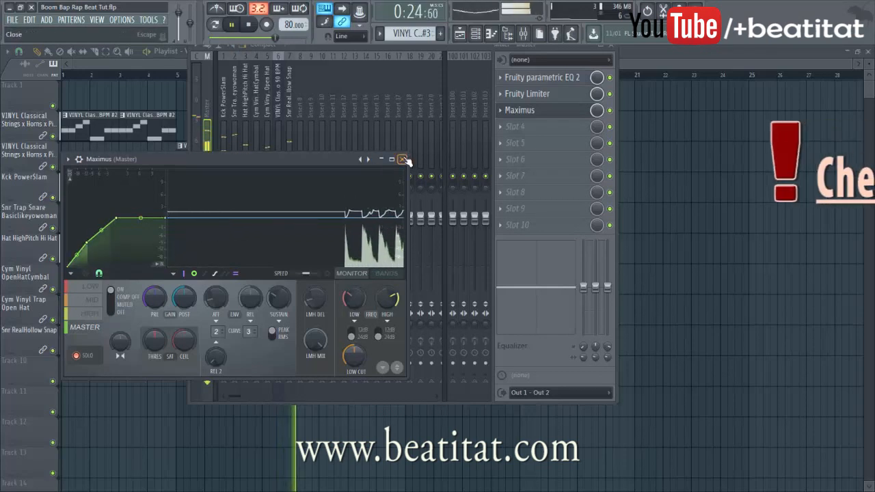
Close Maximus and load a second Fruity Limiter into Master slot 4
click(402, 159)
key(space)
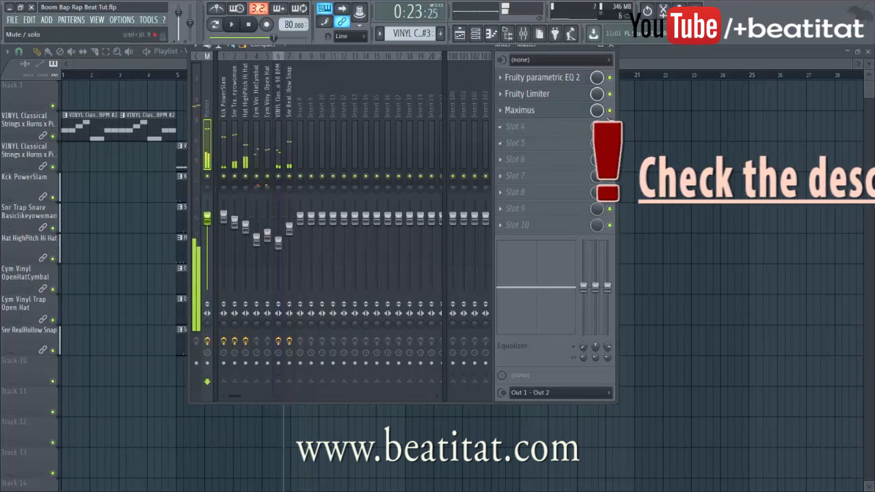
key(space)
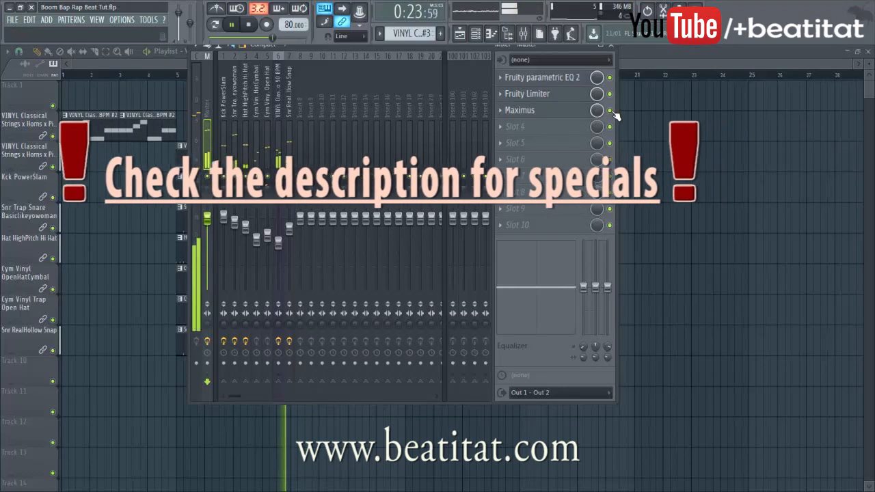
click(574, 128)
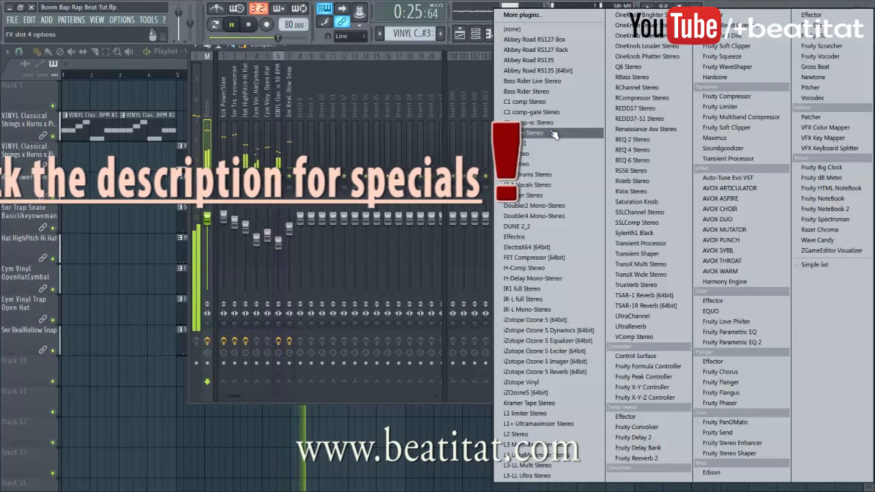
click(742, 108)
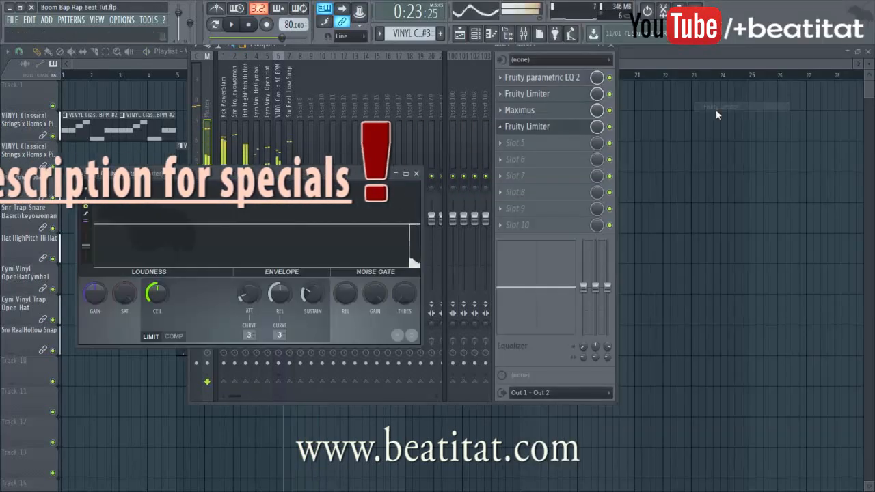
Switch the new limiter to COMP mode with a lowered threshold
click(174, 336)
drag(164, 297, 196, 299)
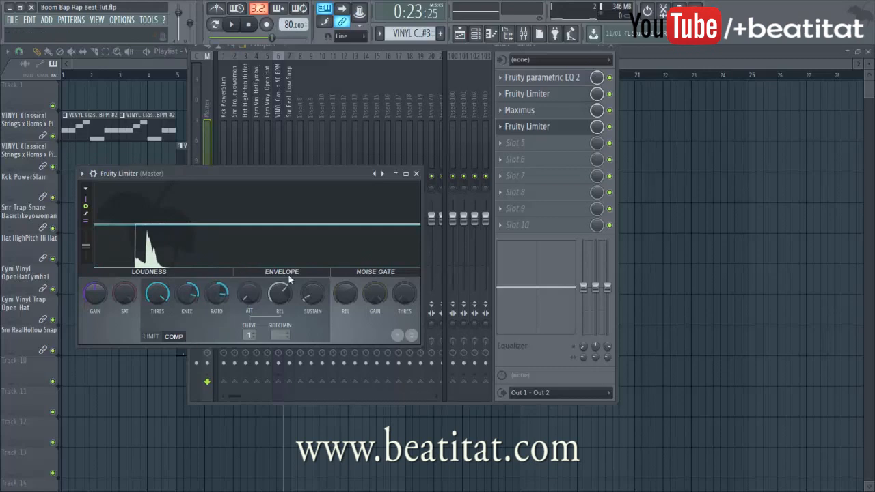
key(space)
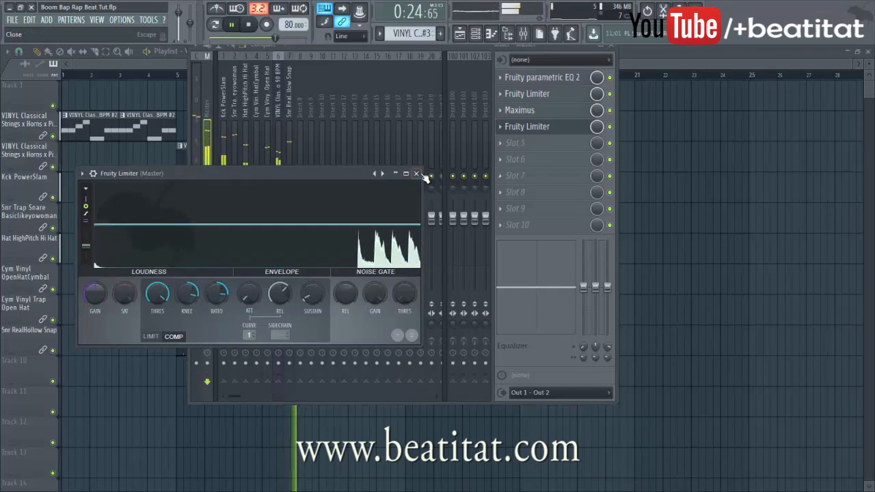
click(416, 174)
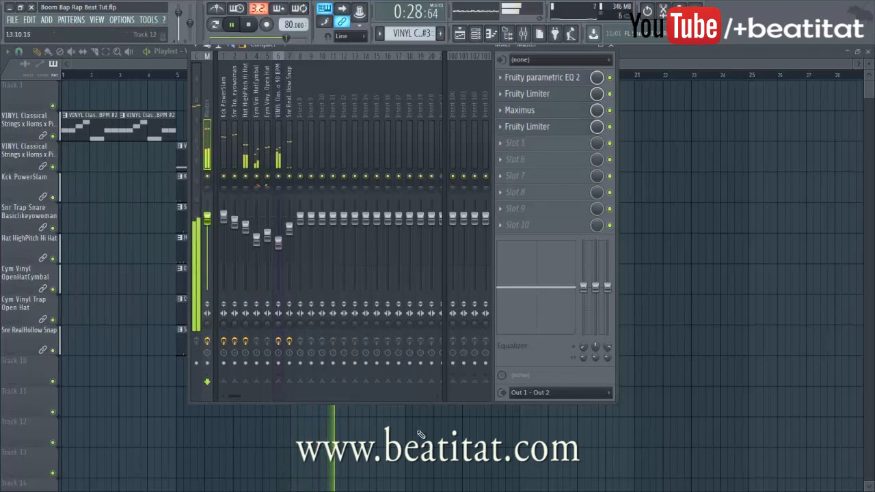
Insert an empty track above the Cym Vinyl OpenHatCymbal track
click(611, 46)
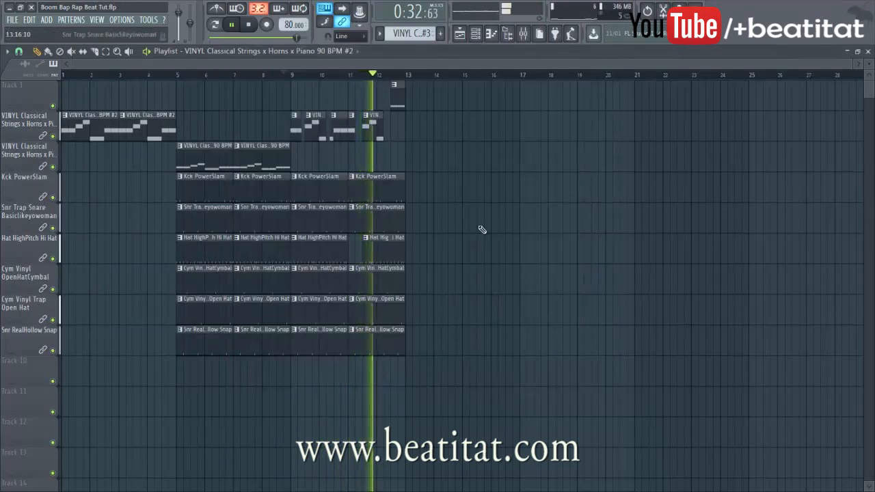
right_click(26, 265)
click(48, 434)
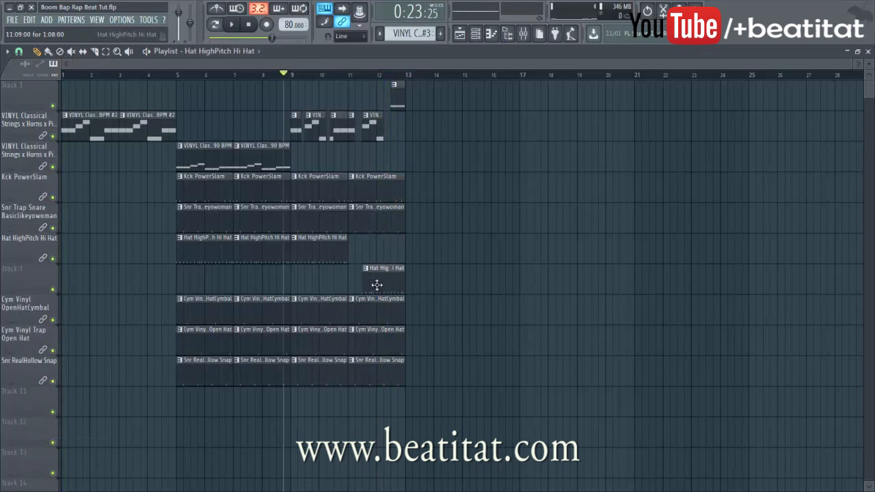
Make the last hi-hat clip a unique pattern and edit its notes to end in a fast roll
right_click(367, 275)
click(396, 341)
double_click(387, 290)
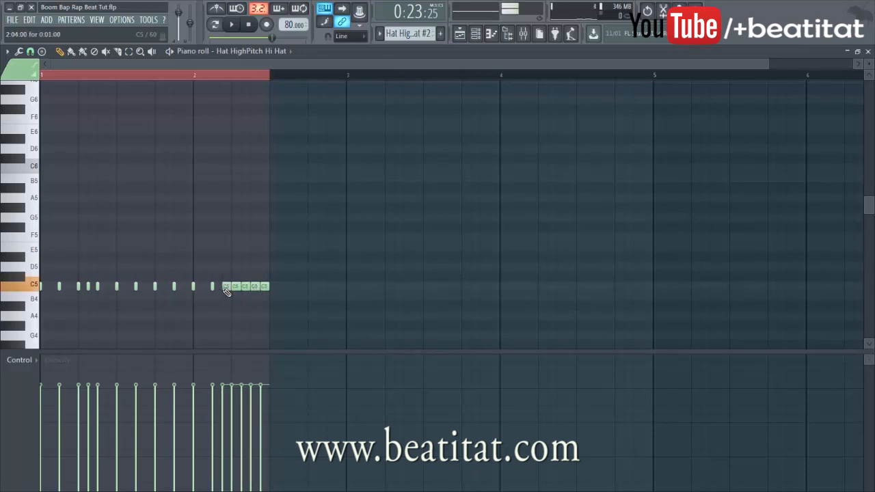
key(Escape)
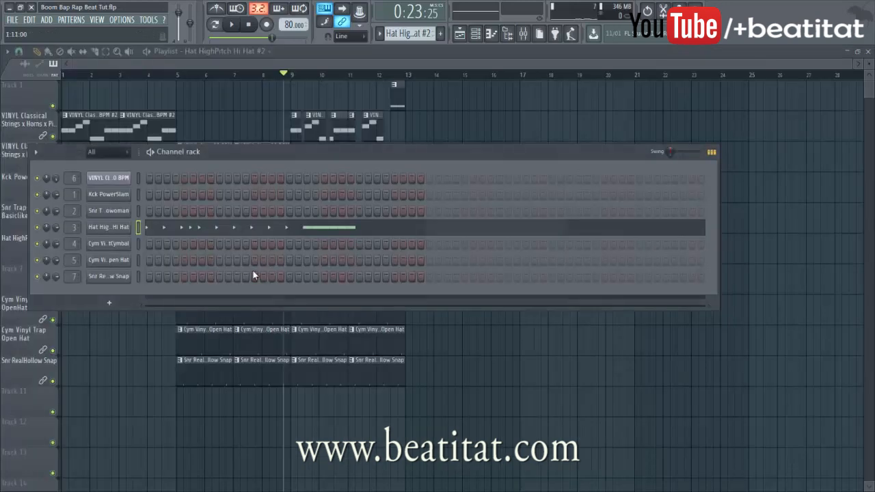
Play the arrangement and name the new track 'Hat HighPitch Hi Hat #2' after its content
key(F6)
key(space)
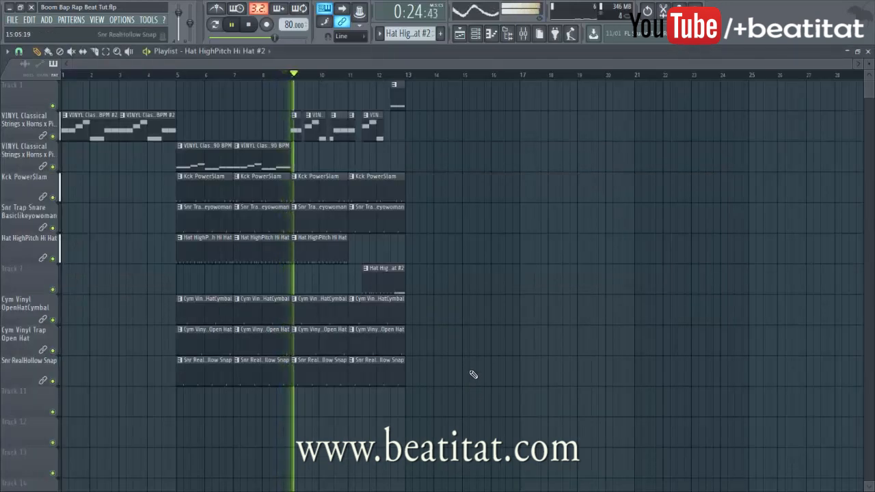
right_click(40, 267)
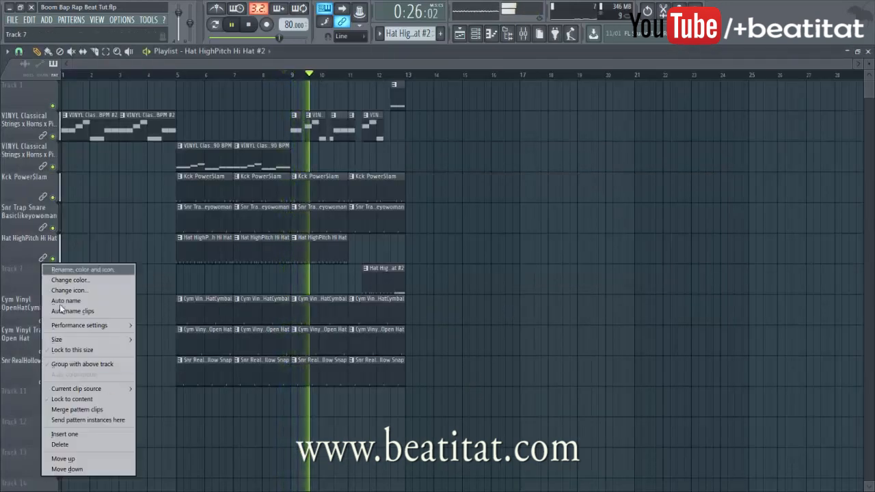
click(101, 398)
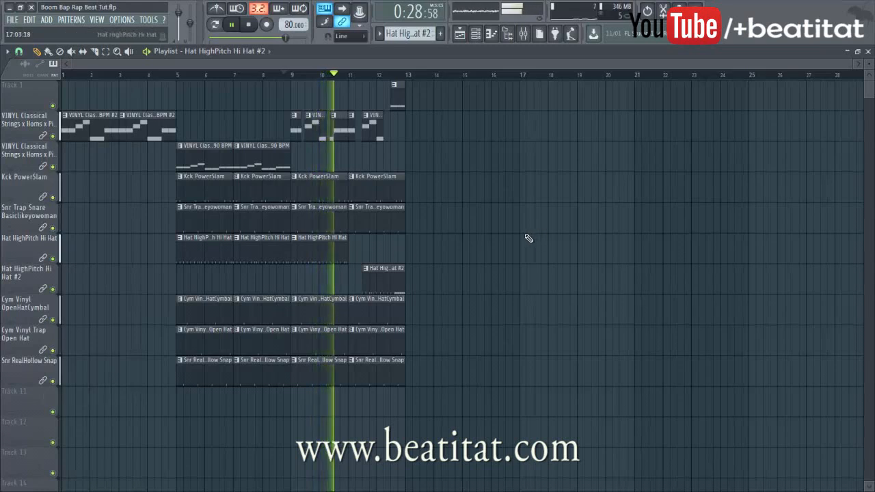
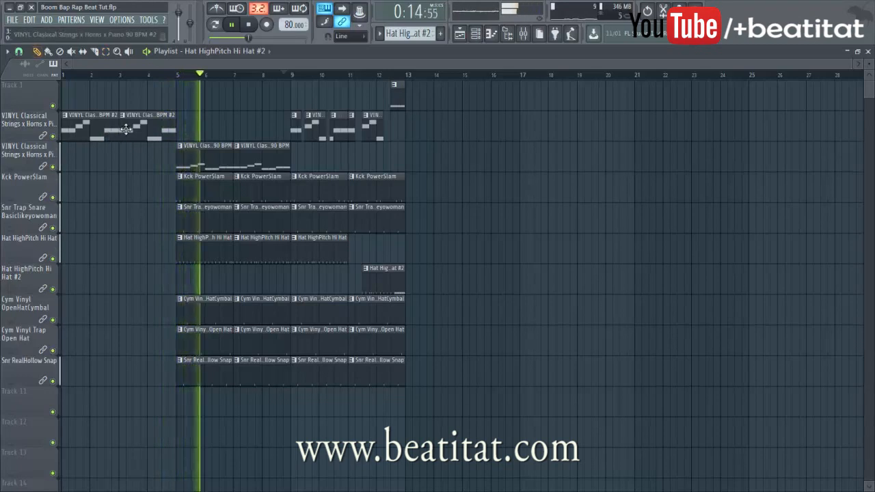
Paint VINYL Classical #2 strings and Kck PowerSlam clips at bars 13 and 15
click(381, 113)
click(417, 131)
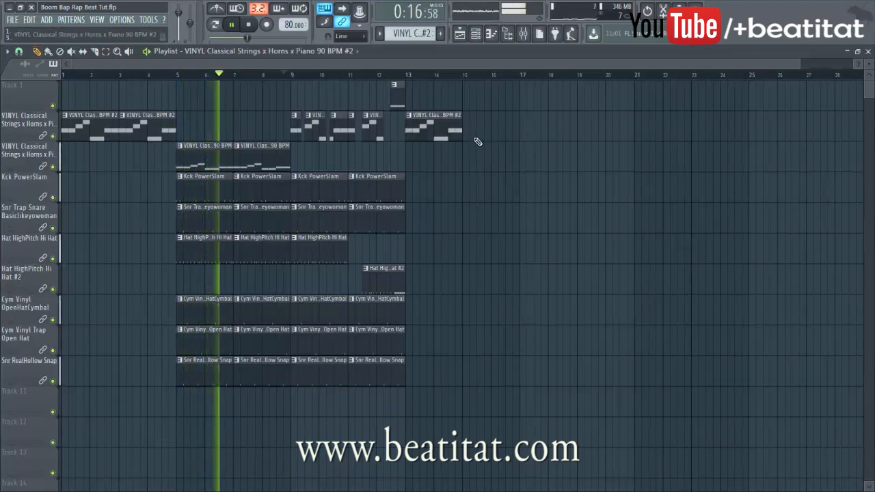
click(465, 140)
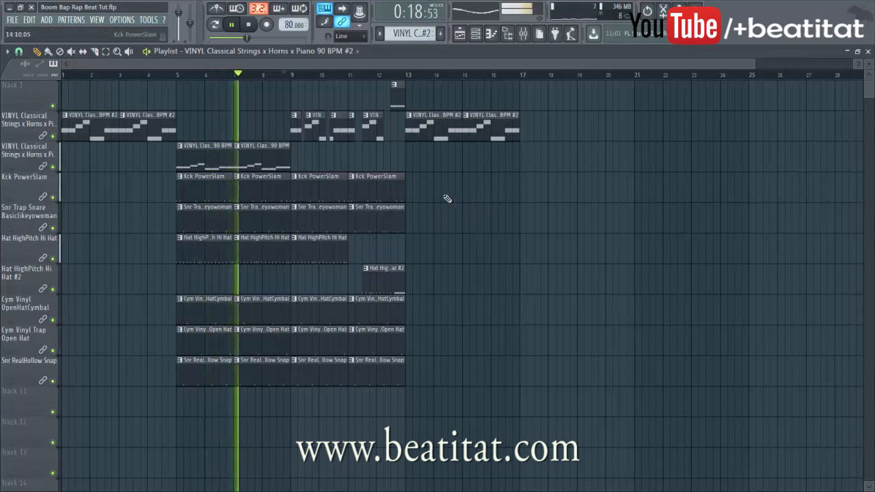
click(407, 199)
click(463, 190)
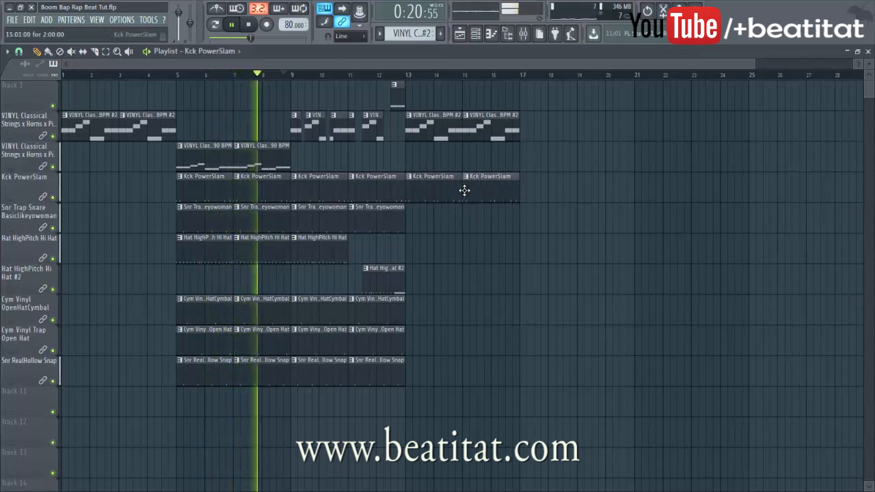
Paint Snr Trap and Snr RealHollow Snap clips at bars 13 and 15
click(406, 230)
click(419, 230)
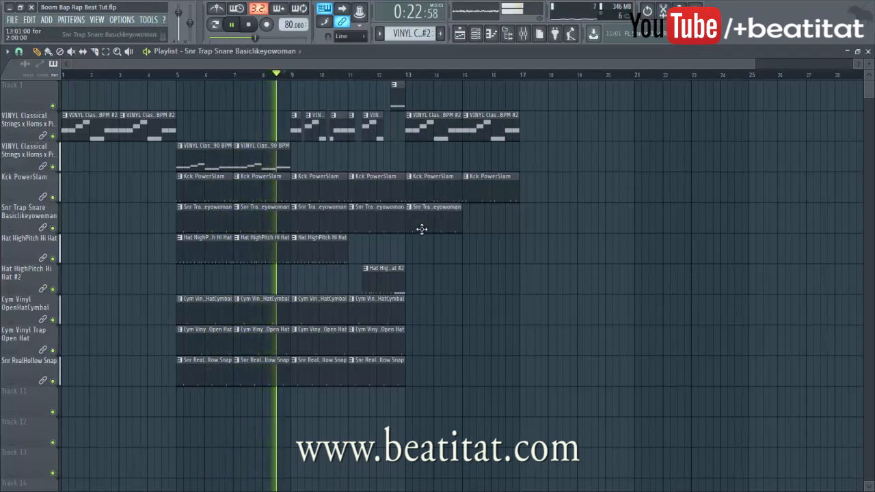
click(462, 221)
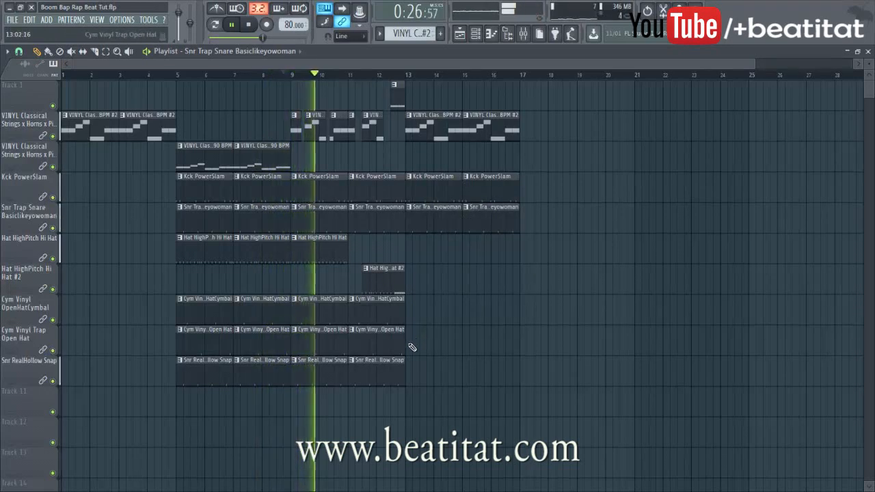
click(402, 378)
click(412, 380)
click(466, 379)
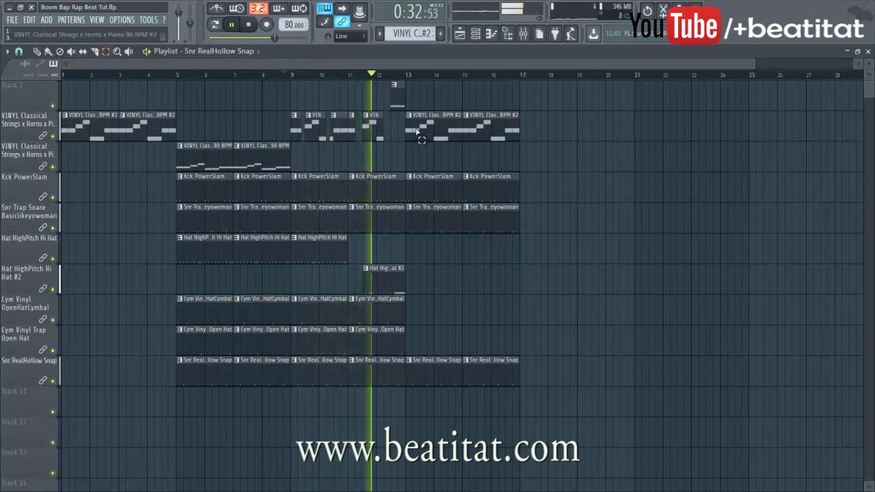
Duplicate the bar 13–16 clips with Ctrl+B so the section repeats at bar 17
drag(417, 132, 494, 350)
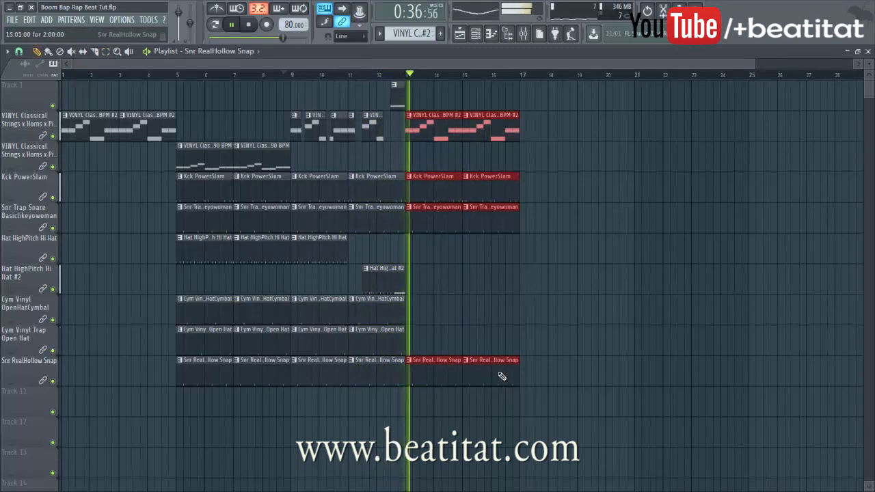
key(ctrl+b)
mouse_move(618, 345)
mouse_down()
mouse_move(623, 354)
mouse_move(613, 358)
mouse_up()
key(ctrl+d)
Shorten the strings clips at bars 17 and 19, and add a Hat HighPitch Hi Hat clip at bar 19
drag(522, 141, 538, 140)
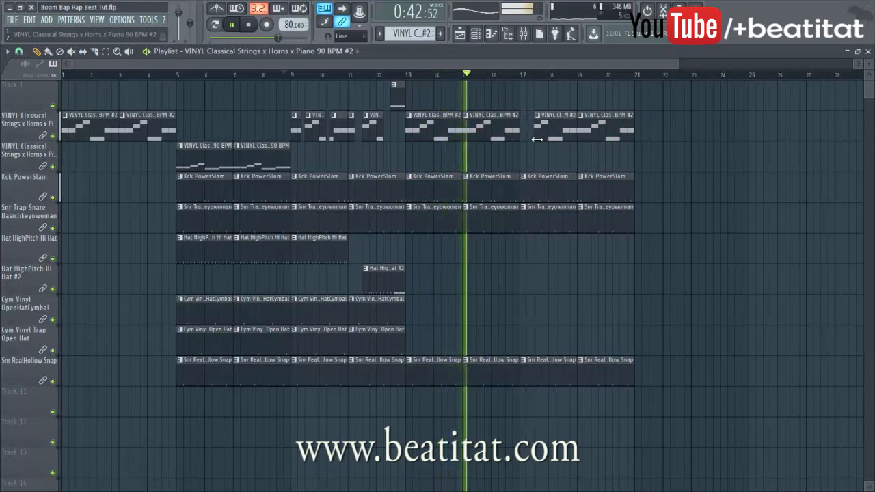
drag(580, 141, 607, 141)
right_click(588, 125)
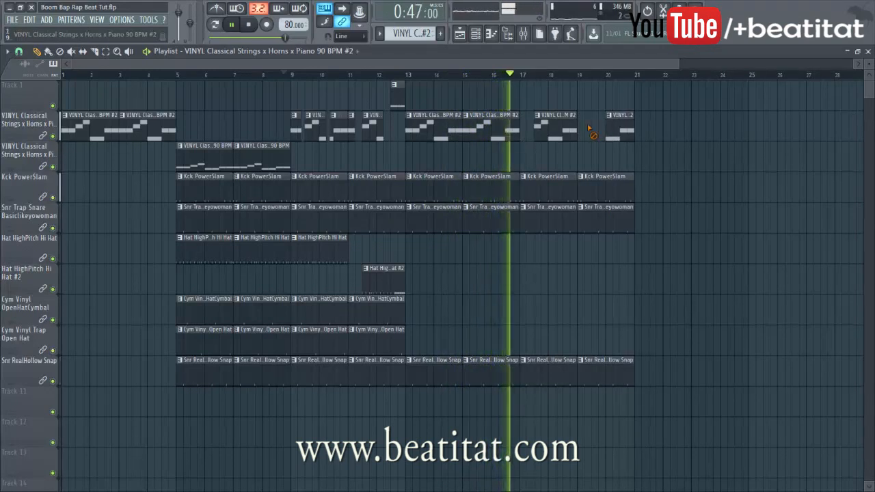
click(580, 249)
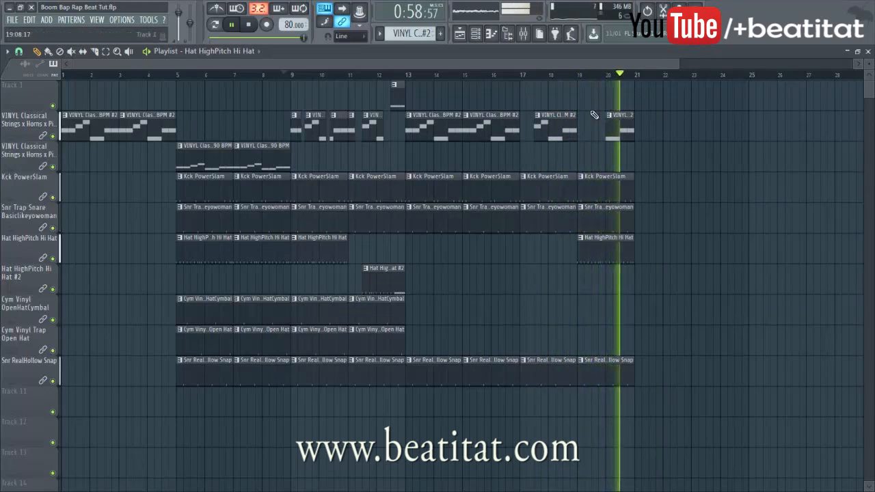
Stop playback and lock Track 1 to content, naming it VINYL Classical Strings x Horns x Piano
scroll(589, 87, down, 2)
key(space)
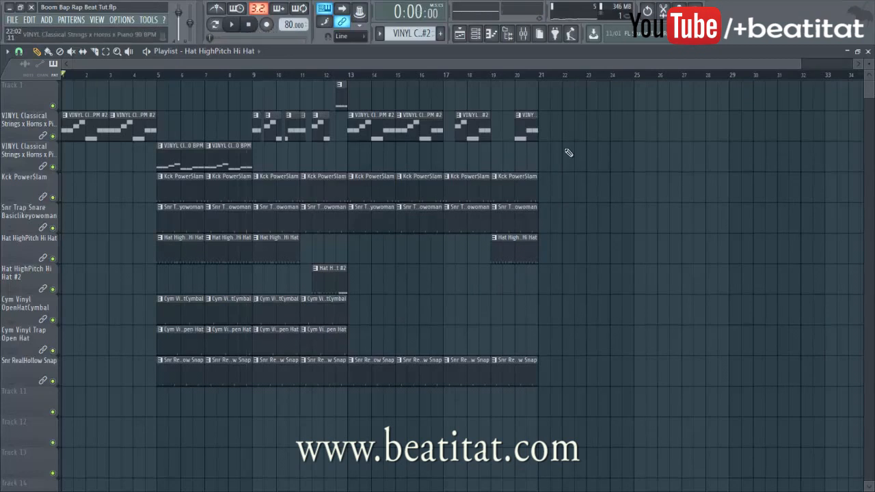
right_click(51, 100)
click(101, 216)
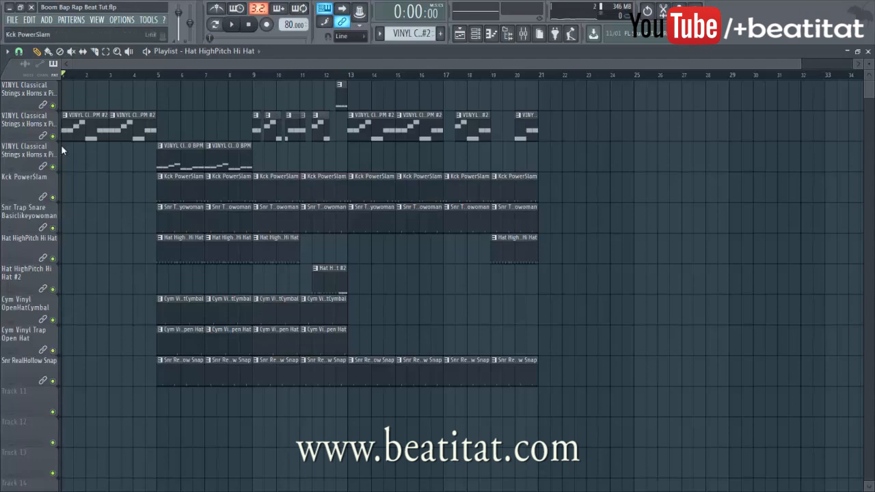